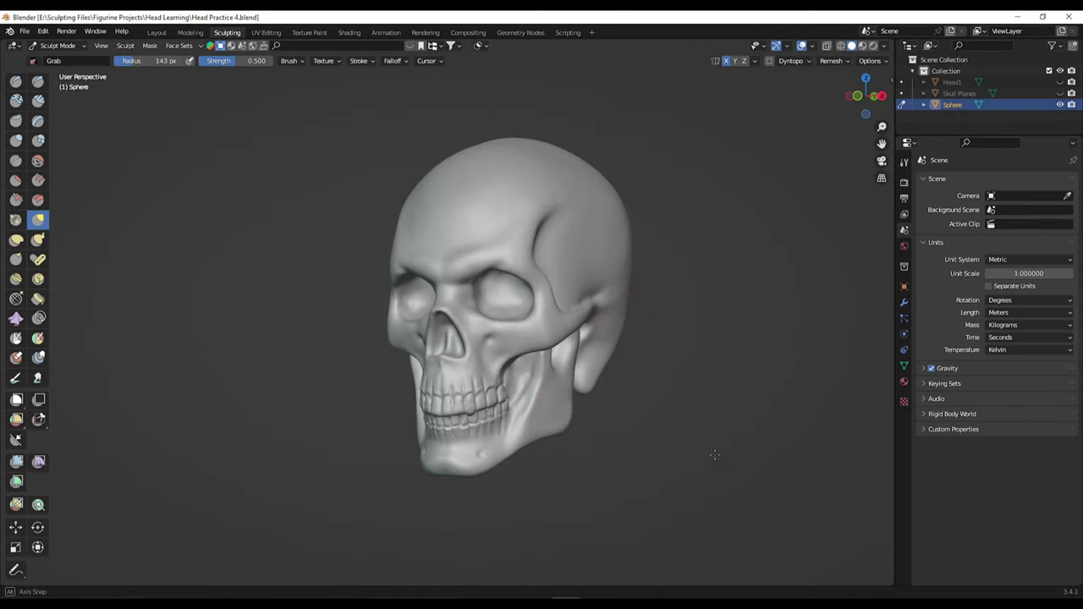
Leave Sculpt Mode and rename the skull object to 'Skull Realistic'.
{"action": "middle_click_drag", "start_coordinate": [715, 454], "coordinate": [647, 449]}
{"action": "key", "text": "ctrl+Tab"}
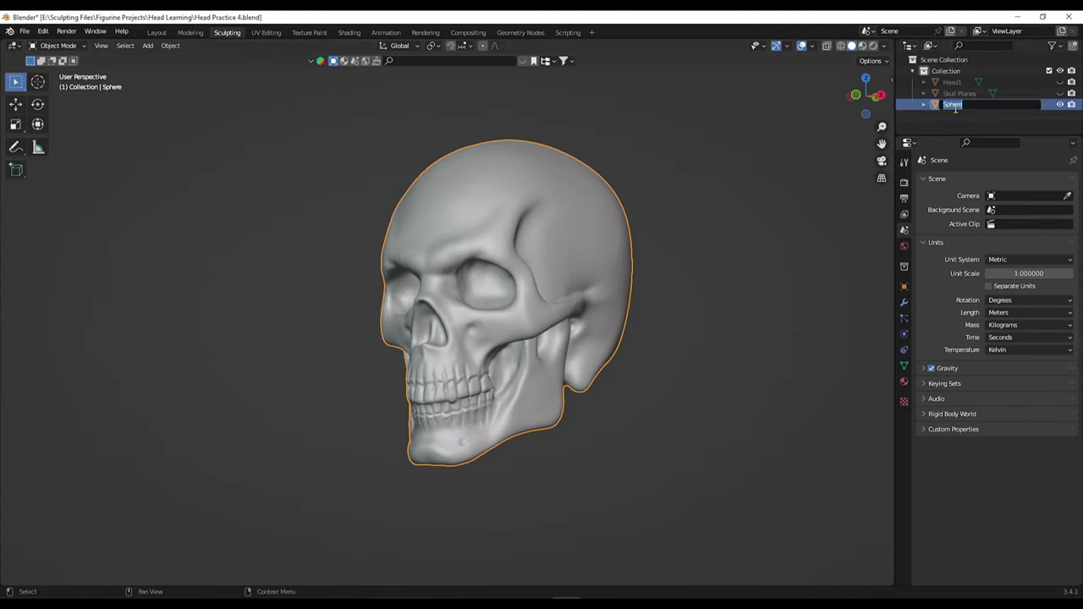
{"action": "type", "text": "ic"}
{"action": "key", "text": "Return"}
{"action": "middle_click_drag", "start_coordinate": [813, 362], "coordinate": [749, 402]}
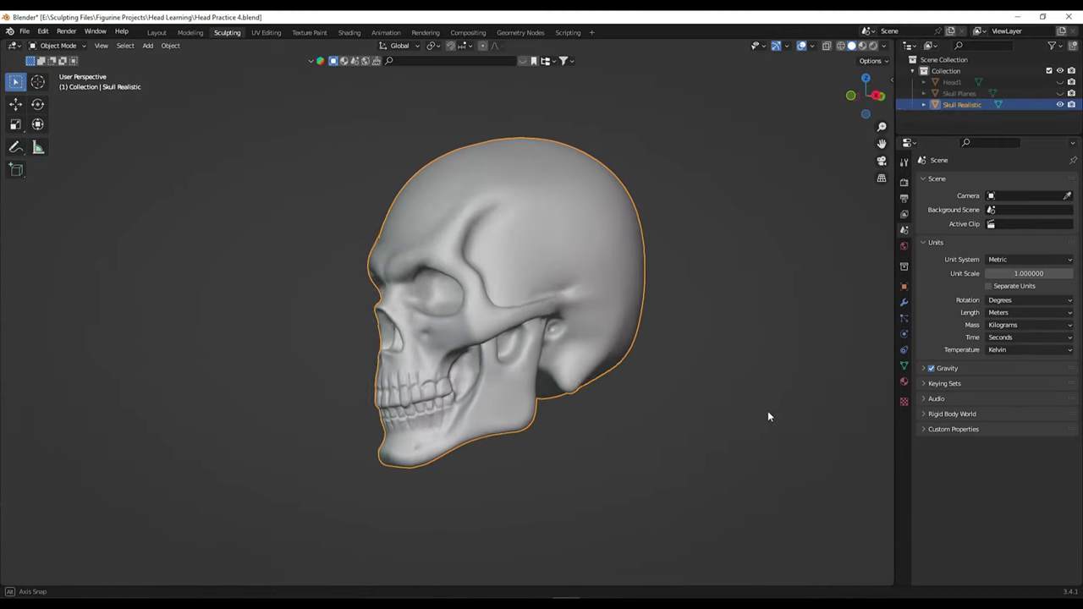
{"action": "key", "text": "shift+a"}
Add a UV sphere over the skull and switch to Sculpt Mode.
{"action": "middle_click_drag", "start_coordinate": [842, 334], "coordinate": [730, 372]}
{"action": "key", "text": "shift+a"}
{"action": "left_click", "coordinate": [784, 400]}
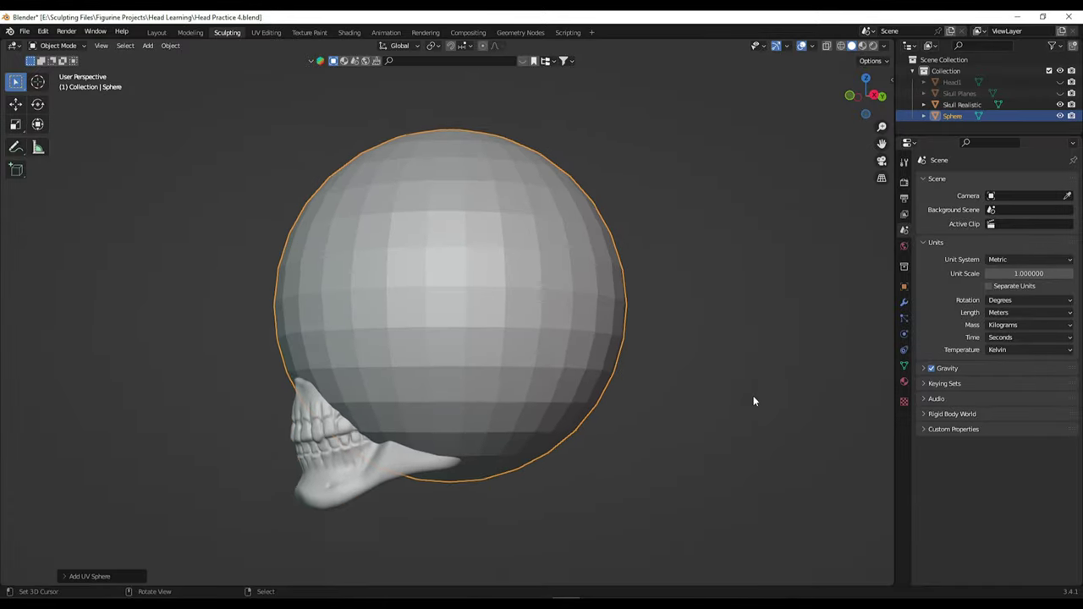
{"action": "key", "text": "ctrl+Tab"}
{"action": "left_click", "coordinate": [758, 466]}
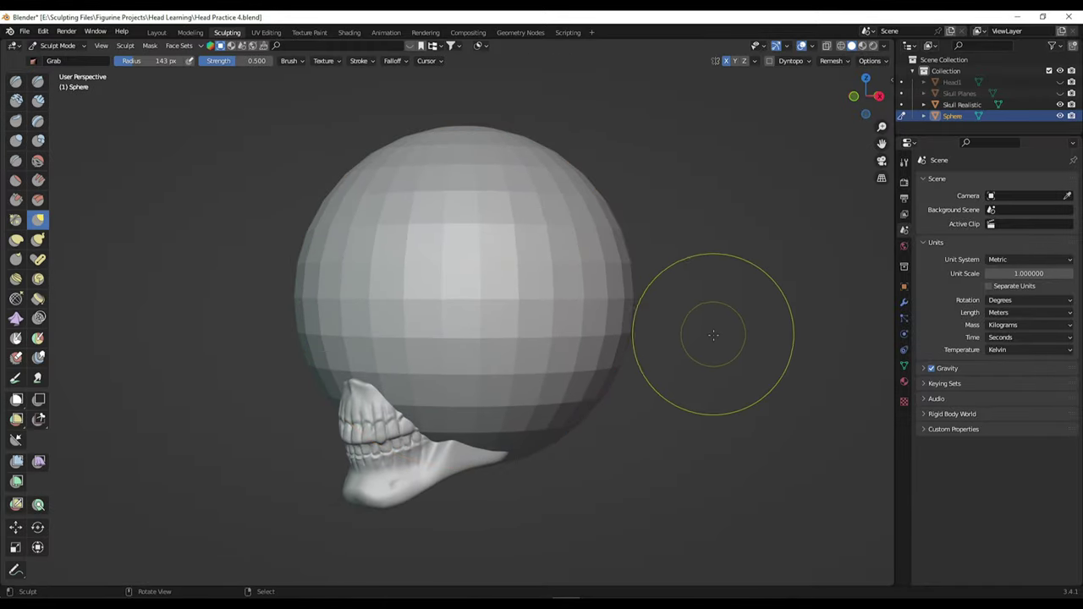
Enlarge the Grab brush and stretch the sphere into an egg-shaped cranium.
{"action": "left_click", "coordinate": [711, 387]}
{"action": "middle_click_drag", "start_coordinate": [712, 387], "coordinate": [514, 396]}
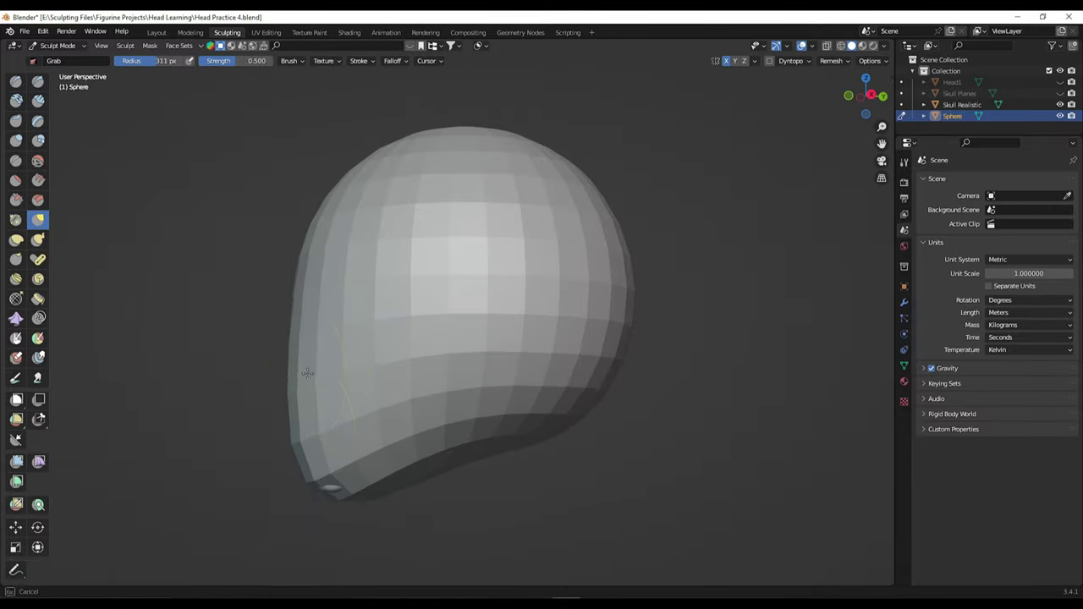
{"action": "middle_click_drag", "start_coordinate": [341, 490], "coordinate": [622, 403]}
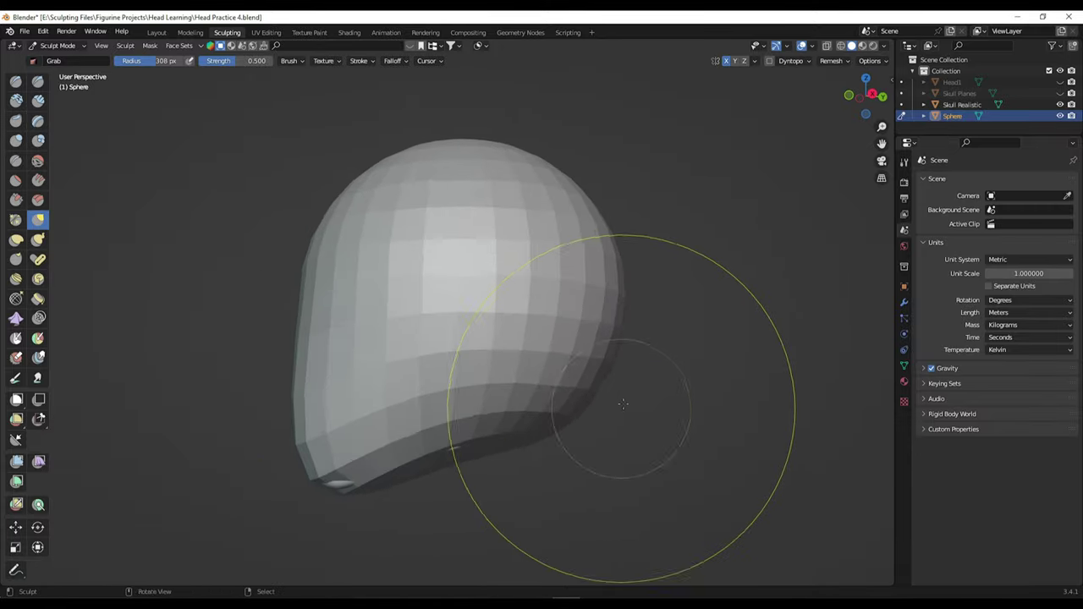
{"action": "middle_click_drag", "start_coordinate": [549, 373], "coordinate": [497, 144]}
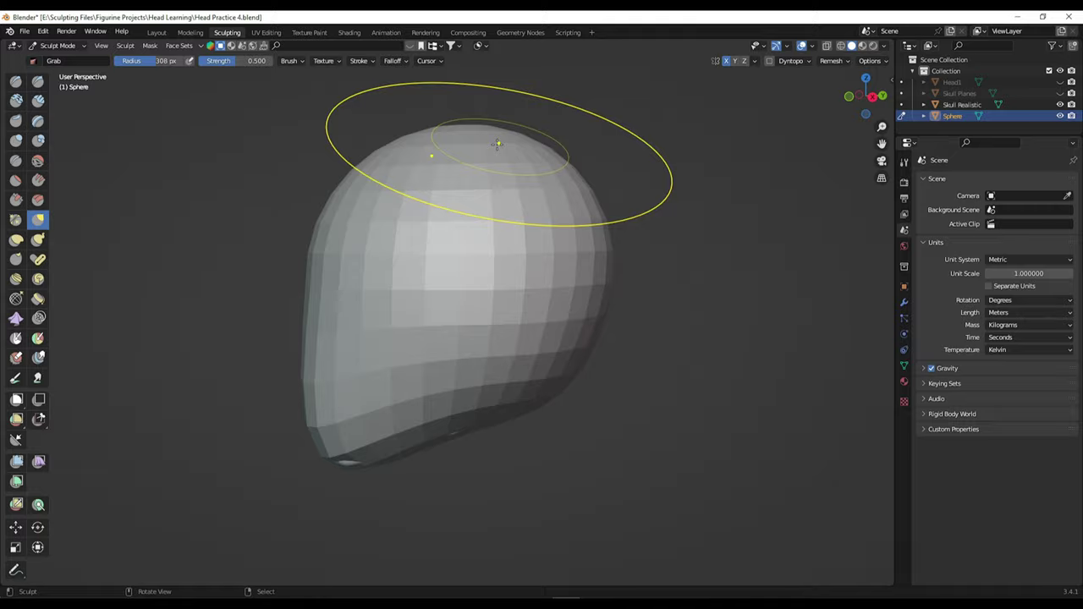
{"action": "key", "text": "f"}
{"action": "left_click", "coordinate": [514, 290]}
{"action": "middle_click_drag", "start_coordinate": [515, 290], "coordinate": [435, 446]}
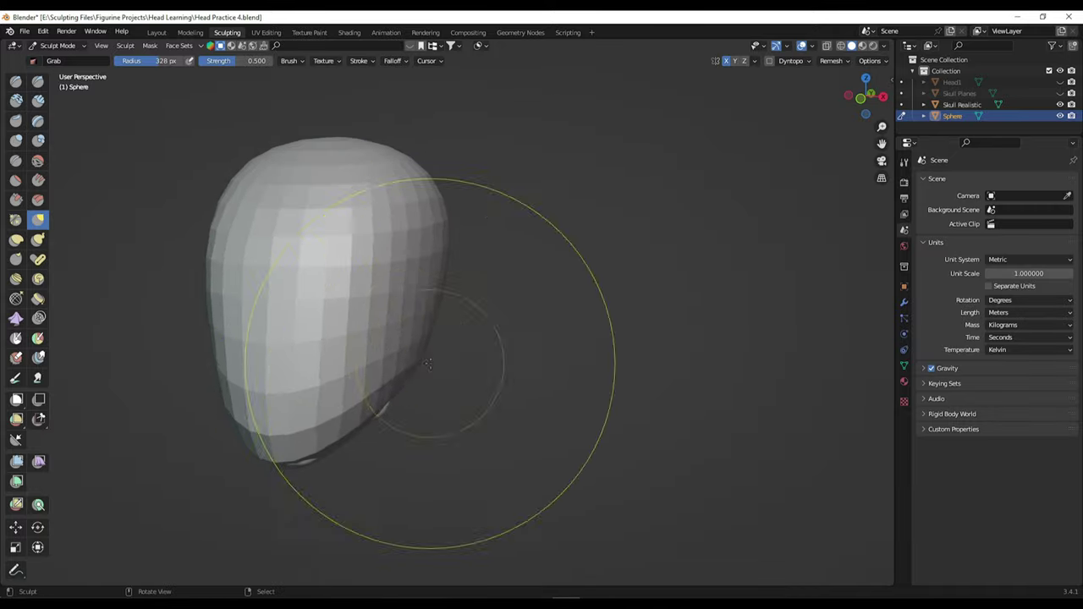
{"action": "middle_click_drag", "start_coordinate": [345, 436], "coordinate": [400, 246]}
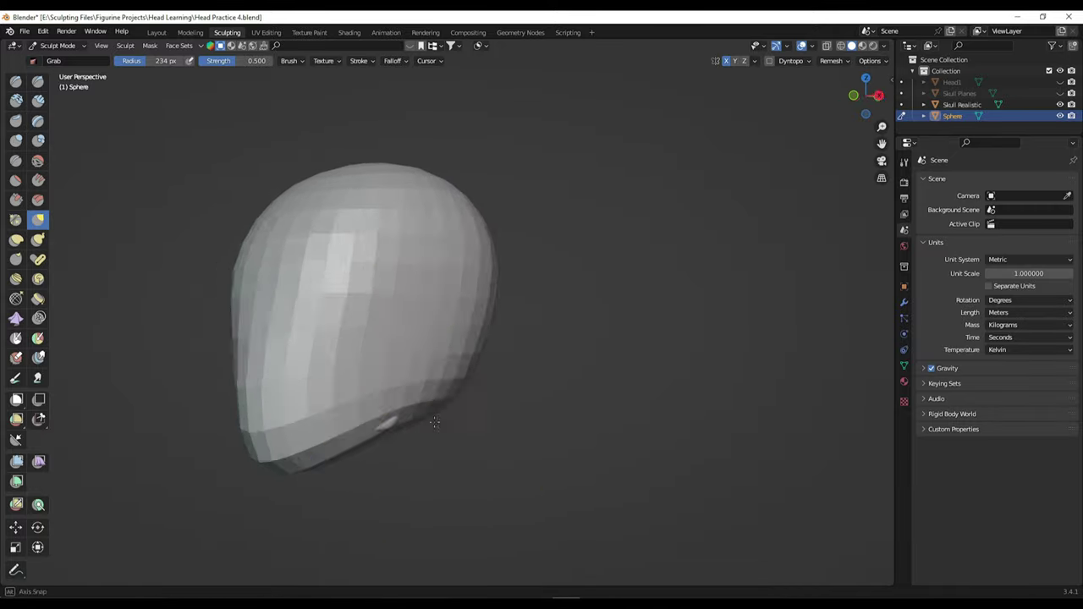
Resize the brush and pull a narrower neck downward, checking from above and the side.
{"action": "key", "text": "f"}
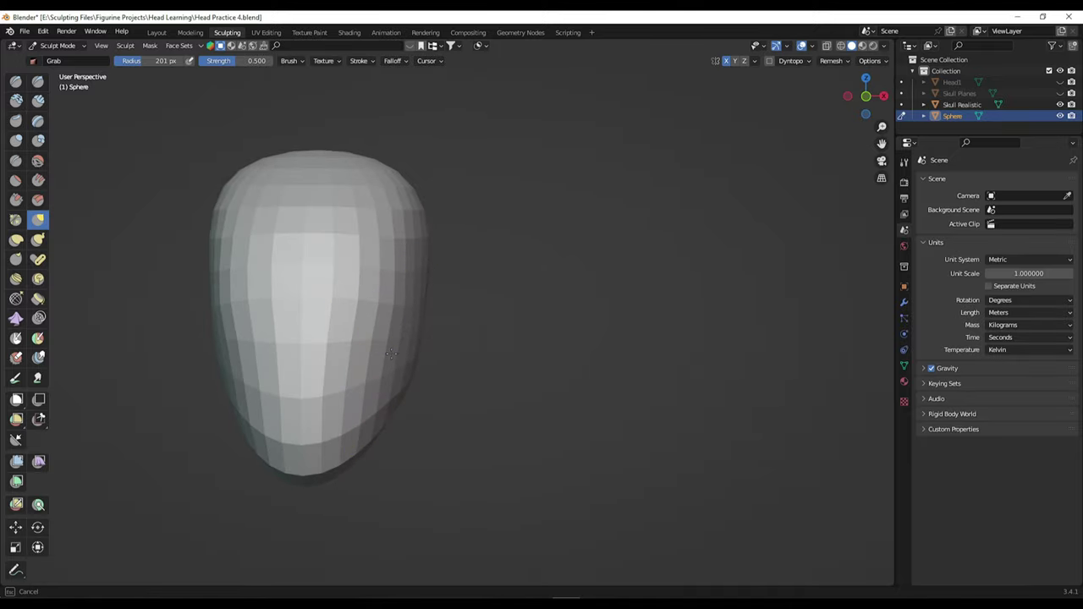
{"action": "mouse_move", "coordinate": [391, 354]}
{"action": "middle_mouse_down"}
{"action": "mouse_move", "coordinate": [555, 346]}
{"action": "mouse_move", "coordinate": [636, 270]}
{"action": "middle_mouse_up"}
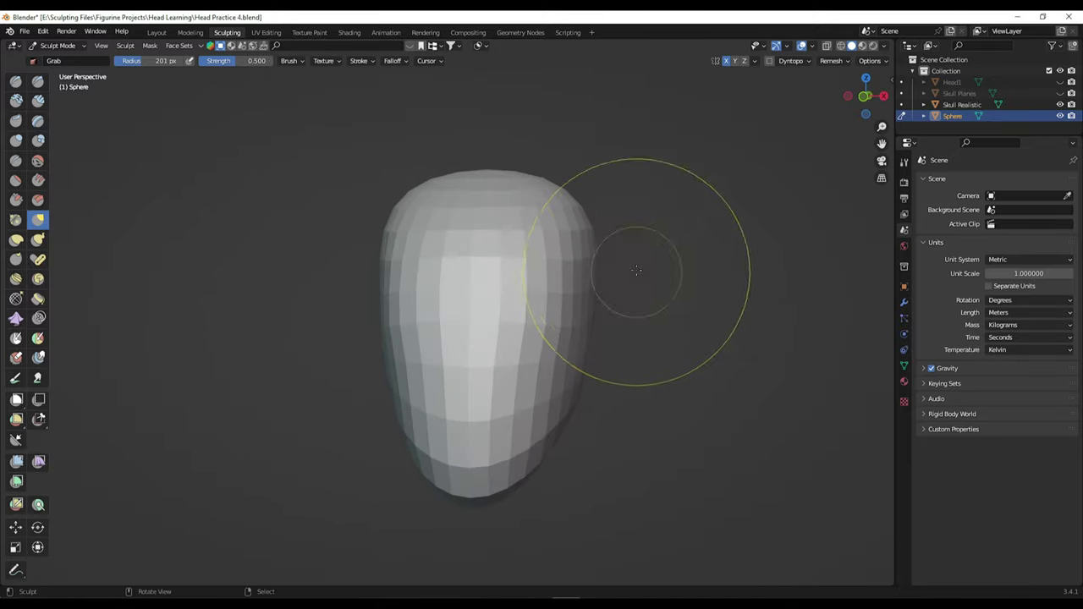
{"action": "mouse_move", "coordinate": [517, 208]}
{"action": "middle_mouse_down"}
{"action": "mouse_move", "coordinate": [617, 459]}
{"action": "mouse_move", "coordinate": [568, 235]}
{"action": "middle_mouse_up"}
{"action": "middle_click_drag", "start_coordinate": [702, 382], "coordinate": [558, 455]}
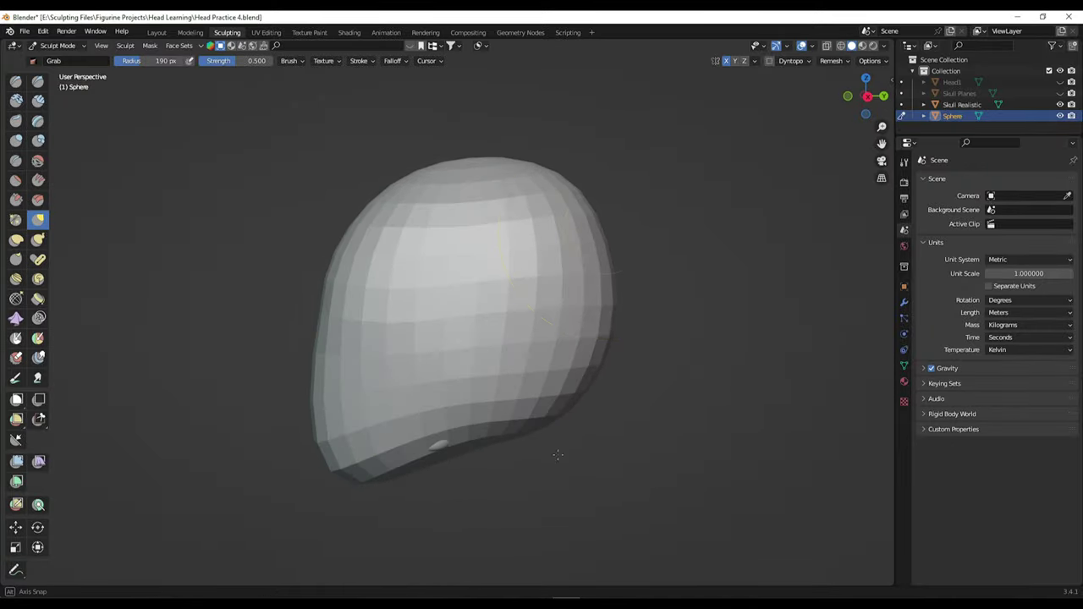
{"action": "mouse_move", "coordinate": [606, 281]}
{"action": "middle_mouse_down"}
{"action": "mouse_move", "coordinate": [572, 283]}
{"action": "mouse_move", "coordinate": [589, 441]}
{"action": "mouse_move", "coordinate": [558, 356]}
{"action": "mouse_move", "coordinate": [616, 520]}
{"action": "mouse_move", "coordinate": [657, 423]}
{"action": "middle_mouse_up"}
Undo a bad stroke, then pull out the jawline, neck and flared shoulders with Grab and Draw Sharp.
{"action": "key", "text": "ctrl+z"}
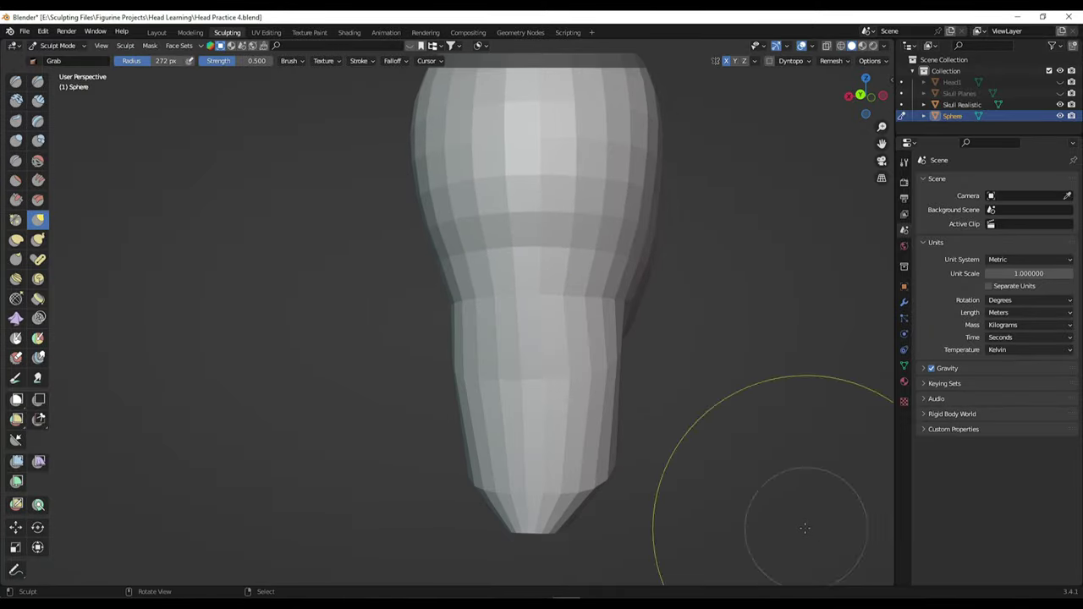
{"action": "mouse_move", "coordinate": [629, 381]}
{"action": "middle_mouse_down"}
{"action": "mouse_move", "coordinate": [701, 459]}
{"action": "mouse_move", "coordinate": [660, 450]}
{"action": "middle_mouse_up"}
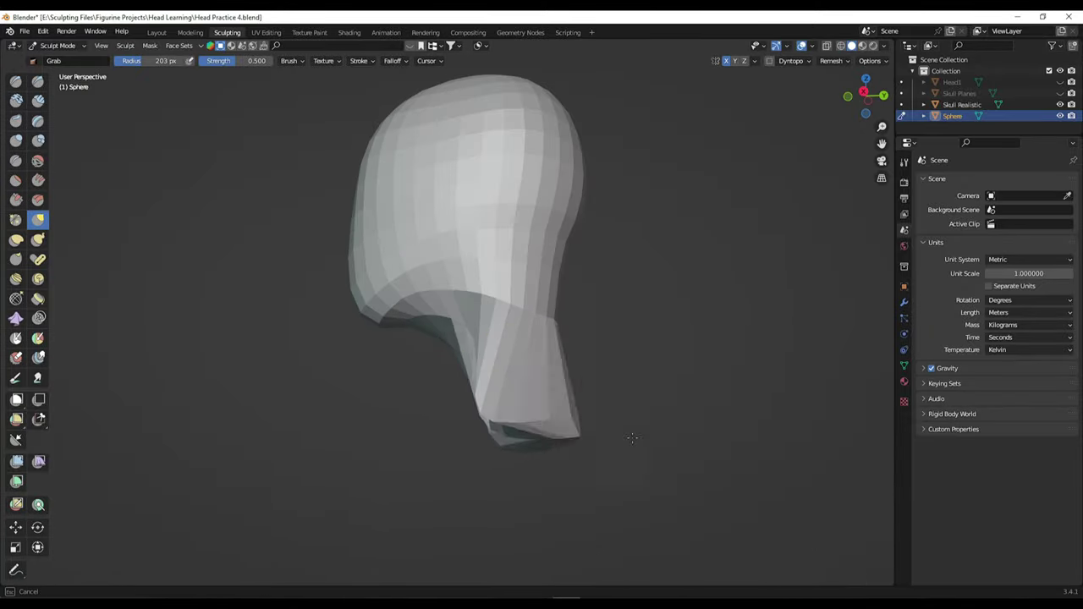
{"action": "middle_click_drag", "start_coordinate": [514, 472], "coordinate": [564, 325]}
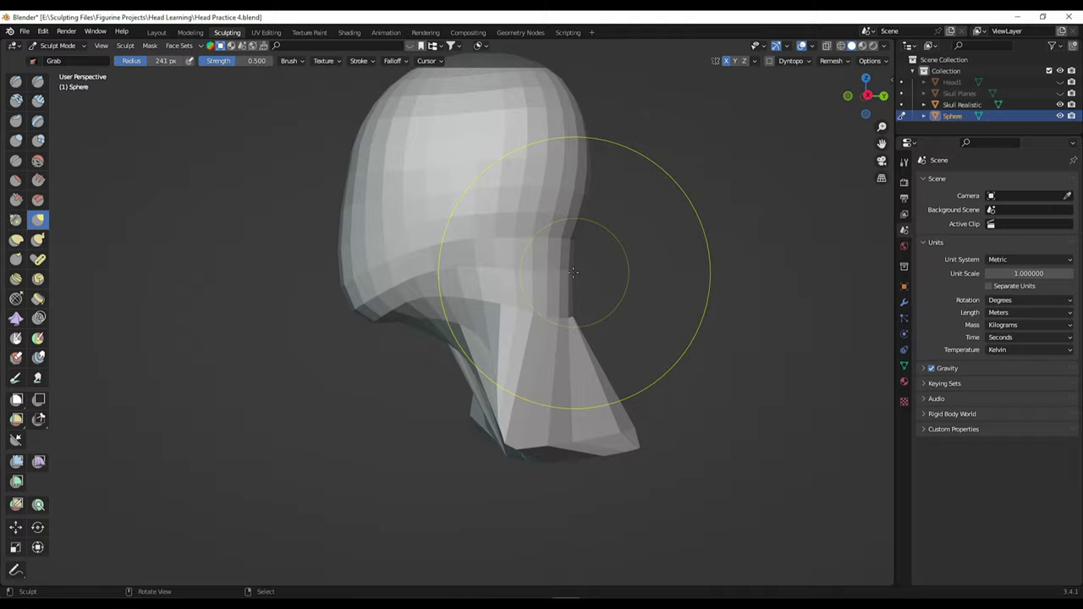
{"action": "mouse_move", "coordinate": [552, 269]}
{"action": "middle_mouse_down"}
{"action": "mouse_move", "coordinate": [507, 471]}
{"action": "mouse_move", "coordinate": [713, 459]}
{"action": "mouse_move", "coordinate": [605, 439]}
{"action": "mouse_move", "coordinate": [624, 386]}
{"action": "mouse_move", "coordinate": [677, 398]}
{"action": "mouse_move", "coordinate": [633, 345]}
{"action": "mouse_move", "coordinate": [580, 398]}
{"action": "mouse_move", "coordinate": [580, 448]}
{"action": "mouse_move", "coordinate": [694, 381]}
{"action": "mouse_move", "coordinate": [500, 374]}
{"action": "mouse_move", "coordinate": [410, 338]}
{"action": "middle_mouse_up"}
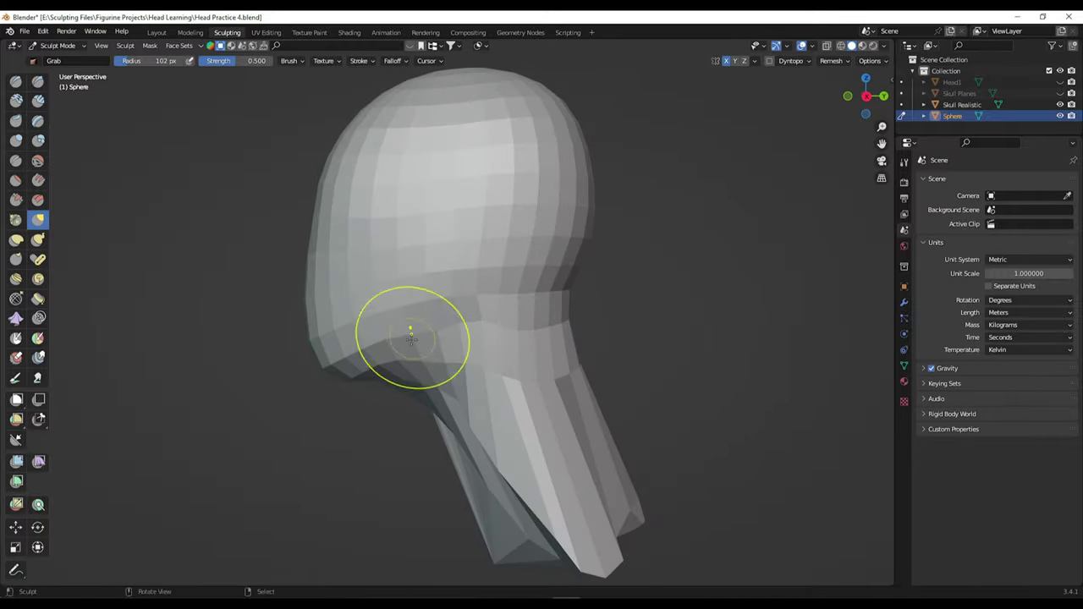
{"action": "mouse_move", "coordinate": [497, 264]}
{"action": "middle_mouse_down"}
{"action": "mouse_move", "coordinate": [452, 339]}
{"action": "mouse_move", "coordinate": [474, 235]}
{"action": "mouse_move", "coordinate": [512, 387]}
{"action": "mouse_move", "coordinate": [592, 263]}
{"action": "middle_mouse_up"}
{"action": "key", "text": "g"}
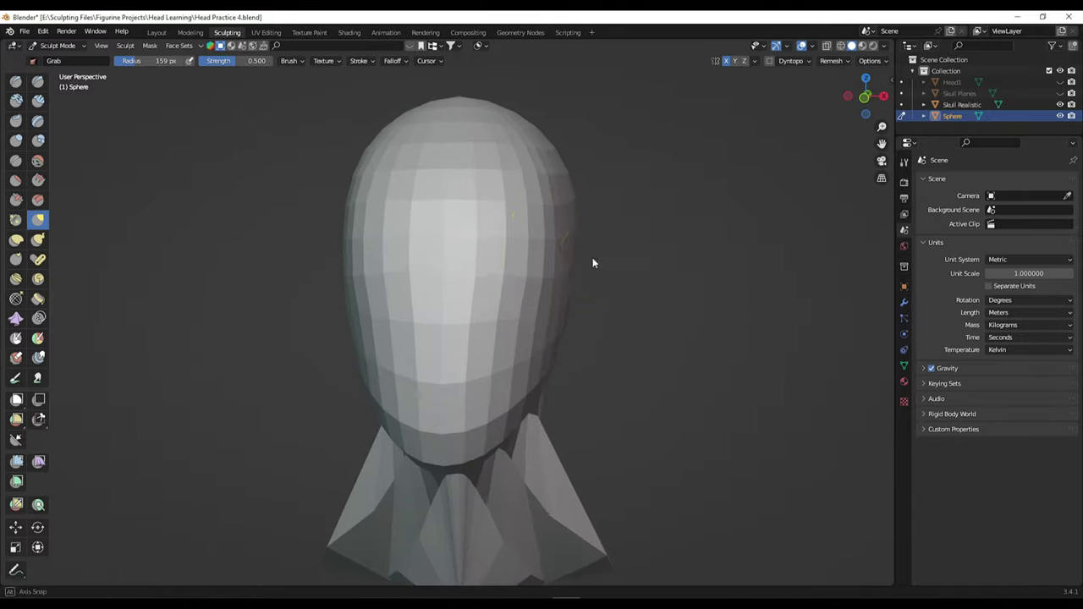
{"action": "mouse_move", "coordinate": [538, 154]}
{"action": "middle_mouse_down"}
{"action": "mouse_move", "coordinate": [513, 181]}
{"action": "mouse_move", "coordinate": [589, 228]}
{"action": "middle_mouse_up"}
{"action": "key", "text": "shift+t"}
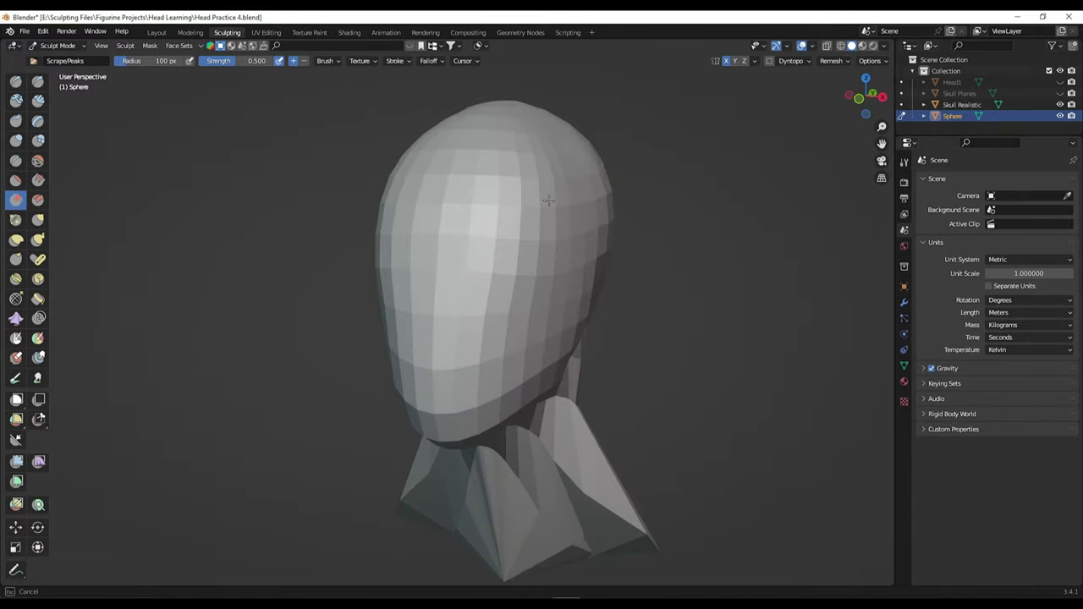
Sharpen the jaw undercut, reshape the neck with Grab, and save Head Practice 4.blend.
{"action": "mouse_move", "coordinate": [548, 199]}
{"action": "middle_mouse_down"}
{"action": "mouse_move", "coordinate": [502, 197]}
{"action": "mouse_move", "coordinate": [623, 286]}
{"action": "mouse_move", "coordinate": [575, 229]}
{"action": "mouse_move", "coordinate": [732, 372]}
{"action": "mouse_move", "coordinate": [668, 292]}
{"action": "mouse_move", "coordinate": [620, 467]}
{"action": "mouse_move", "coordinate": [810, 375]}
{"action": "mouse_move", "coordinate": [398, 259]}
{"action": "mouse_move", "coordinate": [473, 330]}
{"action": "mouse_move", "coordinate": [509, 397]}
{"action": "middle_mouse_up"}
{"action": "key", "text": "g"}
{"action": "key", "text": "f"}
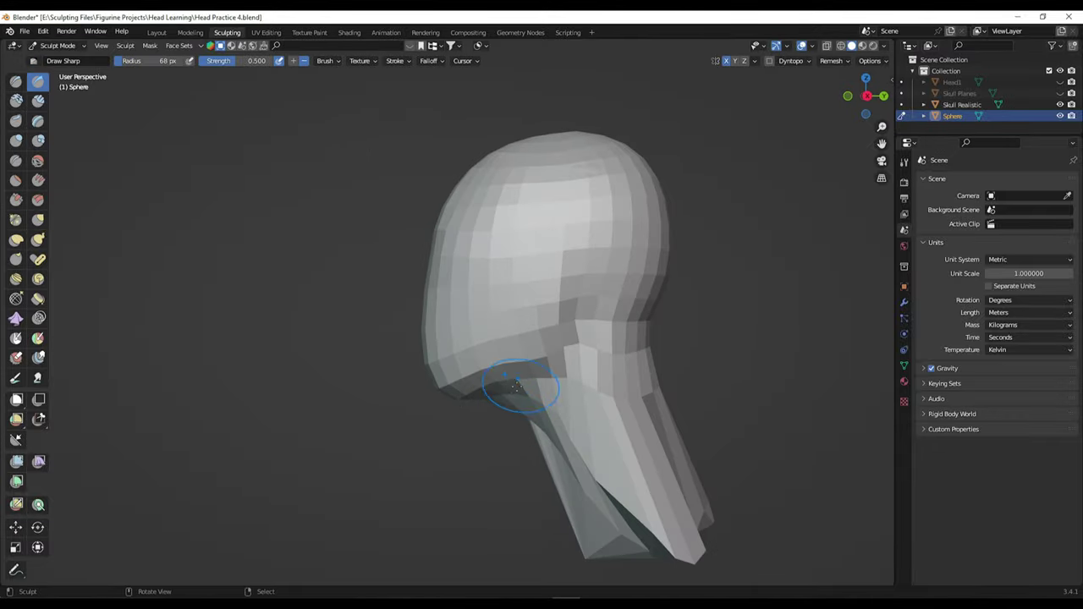
{"action": "key", "text": "g"}
{"action": "mouse_move", "coordinate": [438, 404]}
{"action": "middle_mouse_down"}
{"action": "mouse_move", "coordinate": [648, 411]}
{"action": "mouse_move", "coordinate": [765, 393]}
{"action": "mouse_move", "coordinate": [691, 404]}
{"action": "mouse_move", "coordinate": [715, 392]}
{"action": "middle_mouse_up"}
{"action": "key", "text": "ctrl+s"}
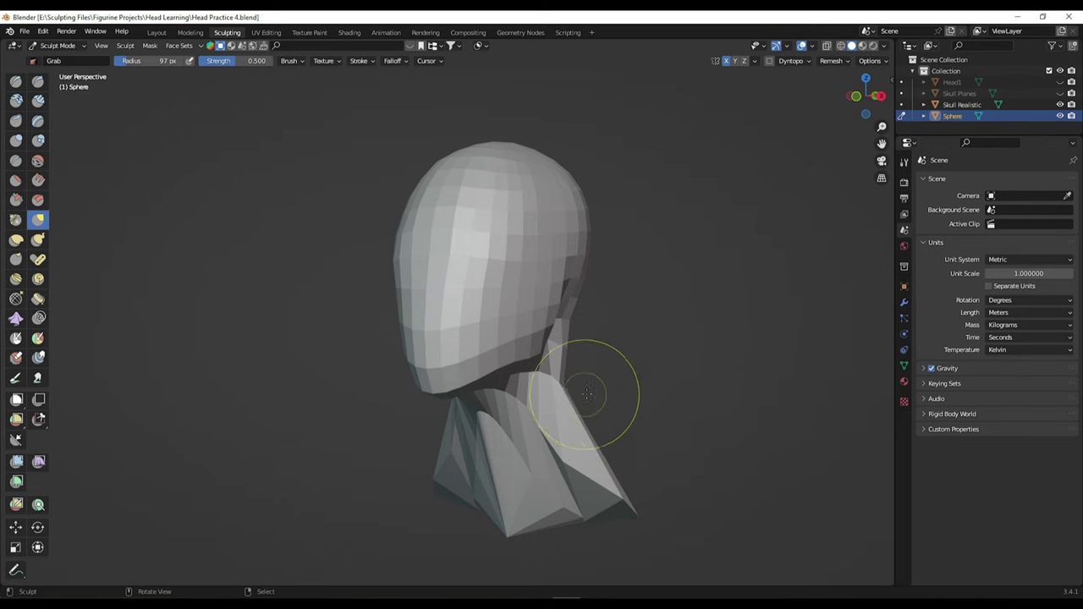
{"action": "middle_click_drag", "start_coordinate": [587, 394], "coordinate": [641, 380]}
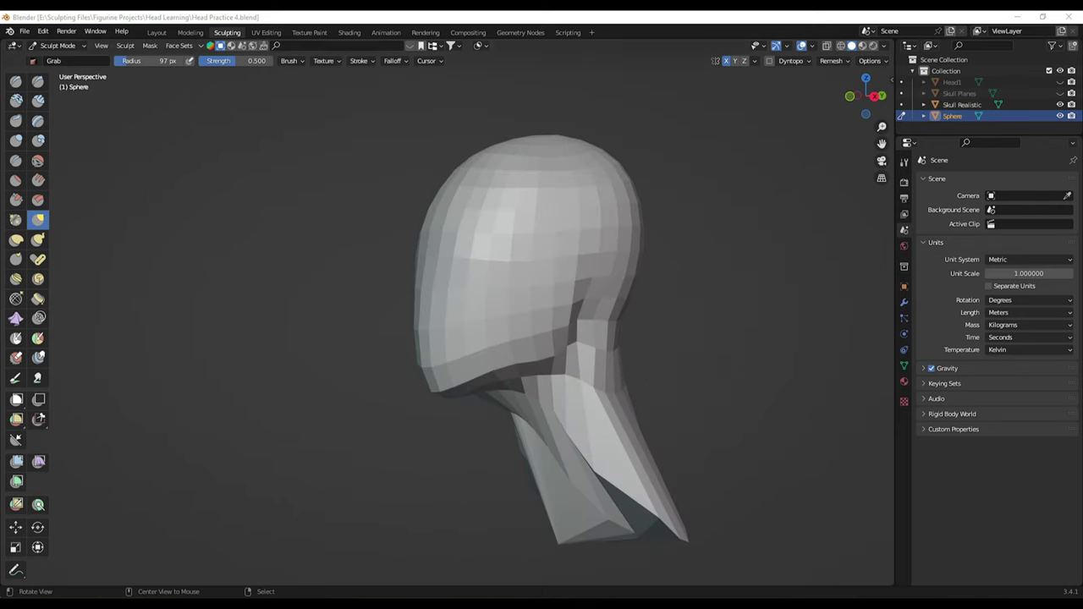
{"action": "key", "text": "a"}
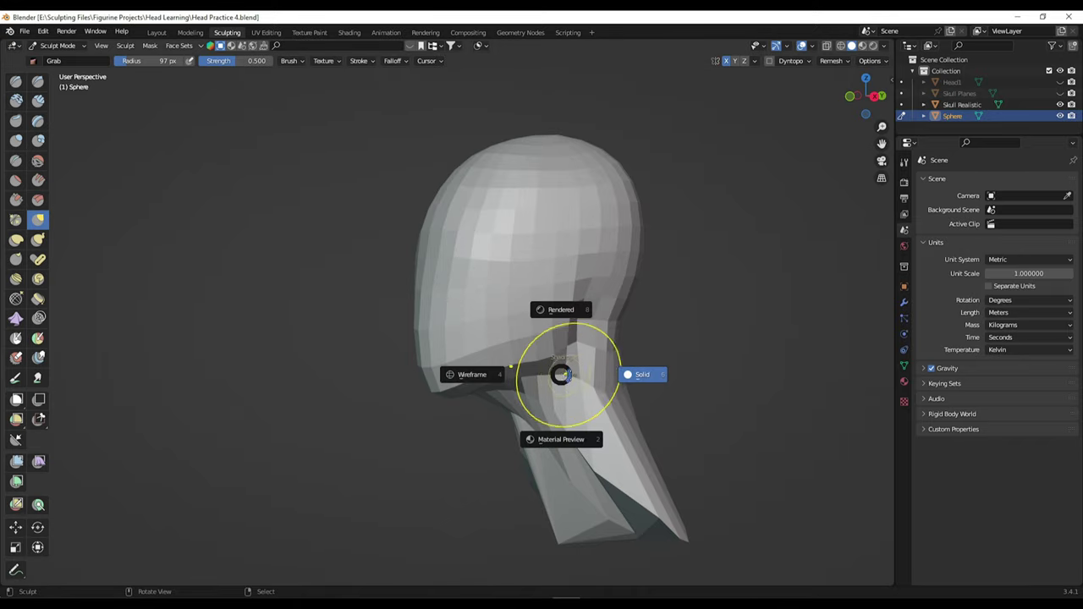
{"action": "key", "text": "alt+z"}
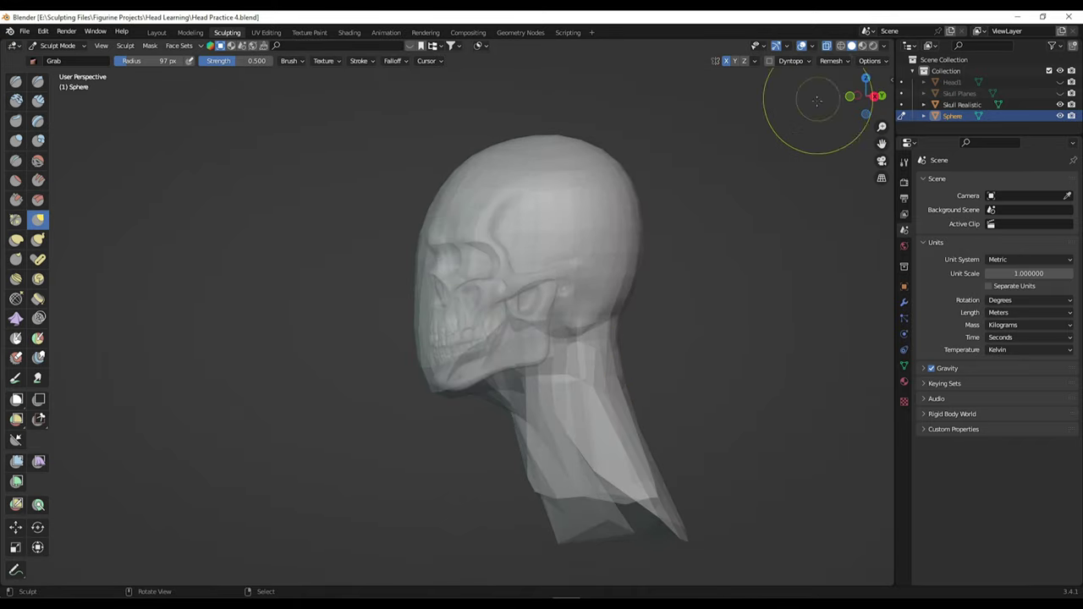
{"action": "left_click_drag", "start_coordinate": [854, 93], "coordinate": [871, 94]}
{"action": "mouse_move", "coordinate": [491, 420]}
{"action": "middle_mouse_down"}
{"action": "mouse_move", "coordinate": [461, 406]}
{"action": "mouse_move", "coordinate": [508, 304]}
{"action": "middle_mouse_up"}
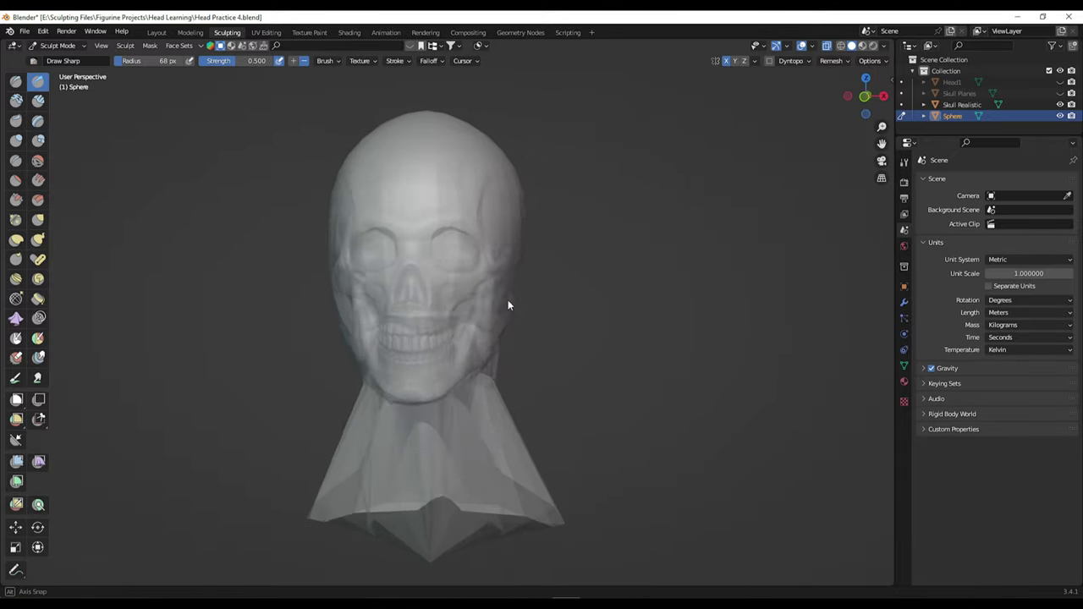
{"action": "middle_click_drag", "start_coordinate": [643, 359], "coordinate": [484, 294]}
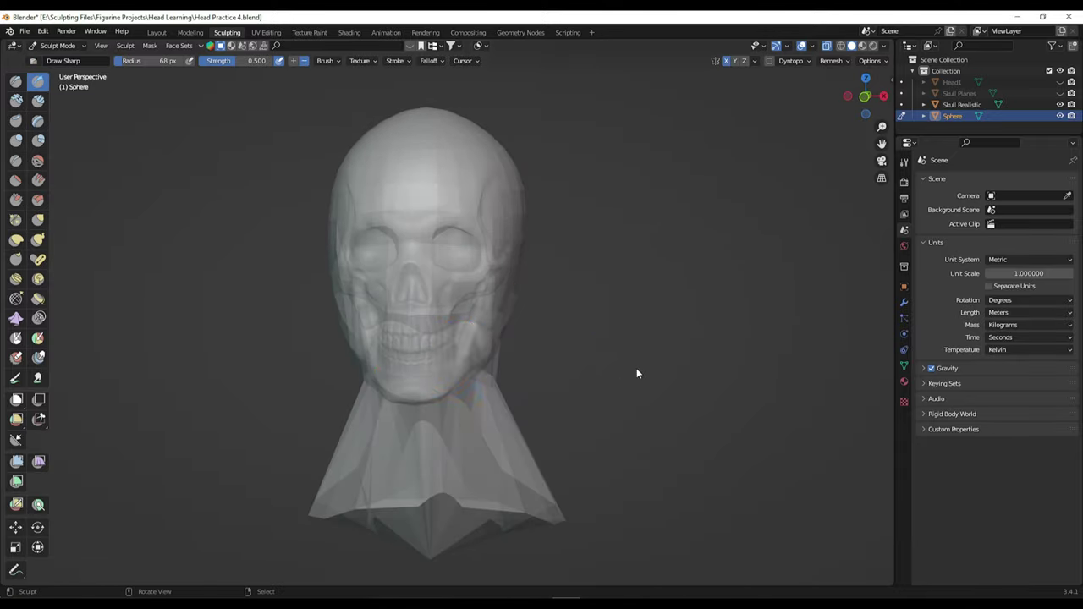
{"action": "middle_click_drag", "start_coordinate": [637, 373], "coordinate": [592, 356]}
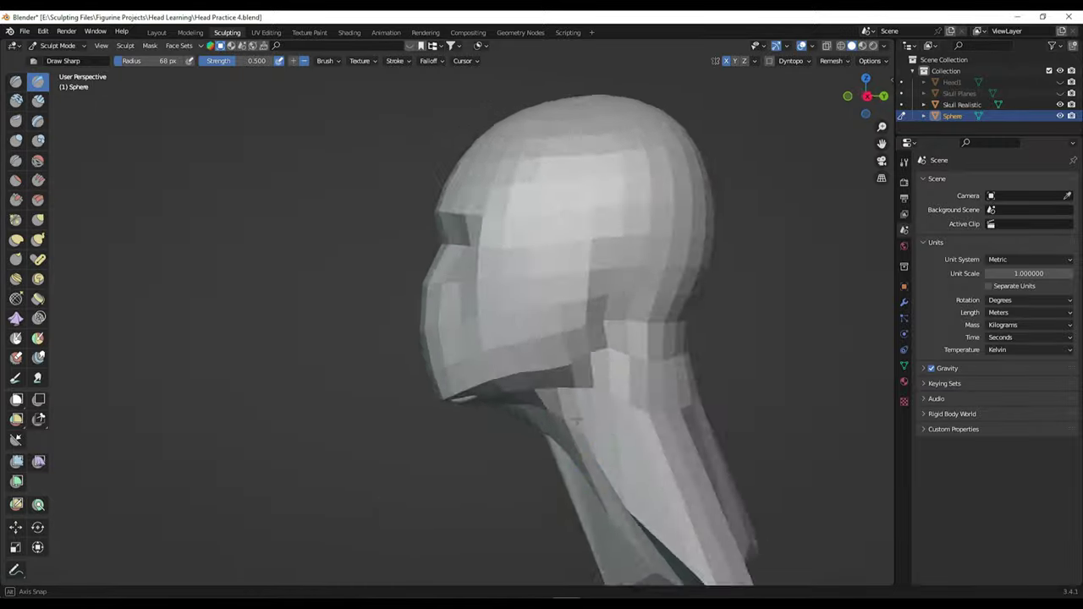
{"action": "mouse_move", "coordinate": [576, 421]}
{"action": "middle_mouse_down", "text": "alt"}
{"action": "mouse_move", "coordinate": [617, 446]}
{"action": "mouse_move", "coordinate": [699, 382]}
{"action": "mouse_move", "coordinate": [592, 398]}
{"action": "middle_mouse_up", "text": "alt"}
Voxel-remesh the head at a voxel size of 0.0785 m.
{"action": "key", "text": "r"}
{"action": "left_click", "coordinate": [699, 383]}
{"action": "key", "text": "ctrl+r"}
{"action": "key", "text": "f"}
Pull the base of the neck into a flared shape with the Grab brush.
{"action": "mouse_move", "coordinate": [620, 454]}
{"action": "middle_mouse_down"}
{"action": "mouse_move", "coordinate": [596, 496]}
{"action": "mouse_move", "coordinate": [597, 351]}
{"action": "middle_mouse_up"}
{"action": "middle_click_drag", "start_coordinate": [541, 323], "coordinate": [369, 305]}
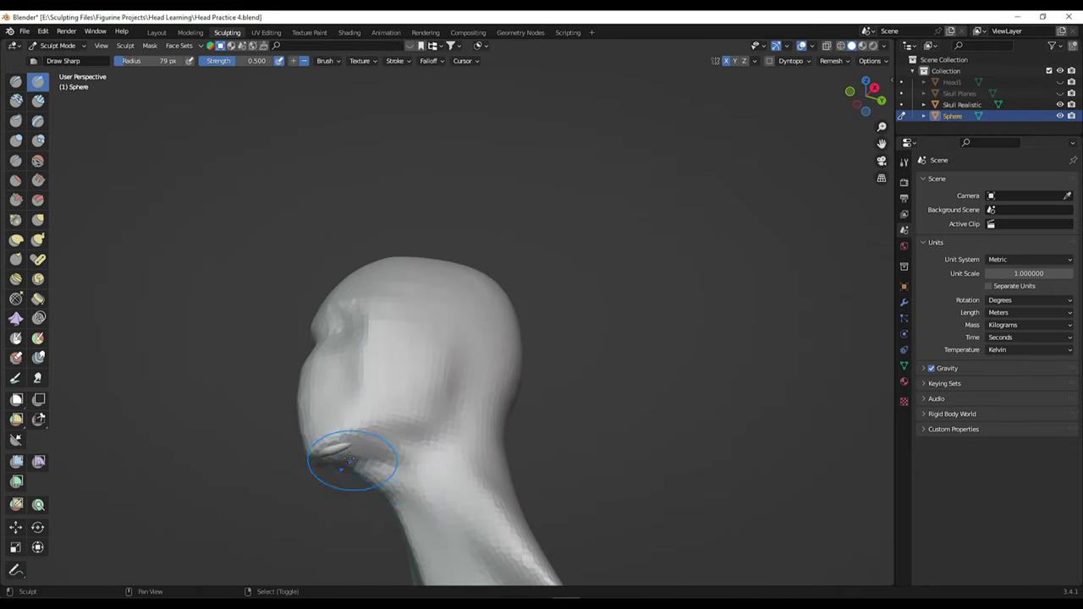
{"action": "mouse_move", "coordinate": [360, 416]}
{"action": "middle_mouse_down"}
{"action": "mouse_move", "coordinate": [270, 471]}
{"action": "mouse_move", "coordinate": [386, 450]}
{"action": "middle_mouse_up"}
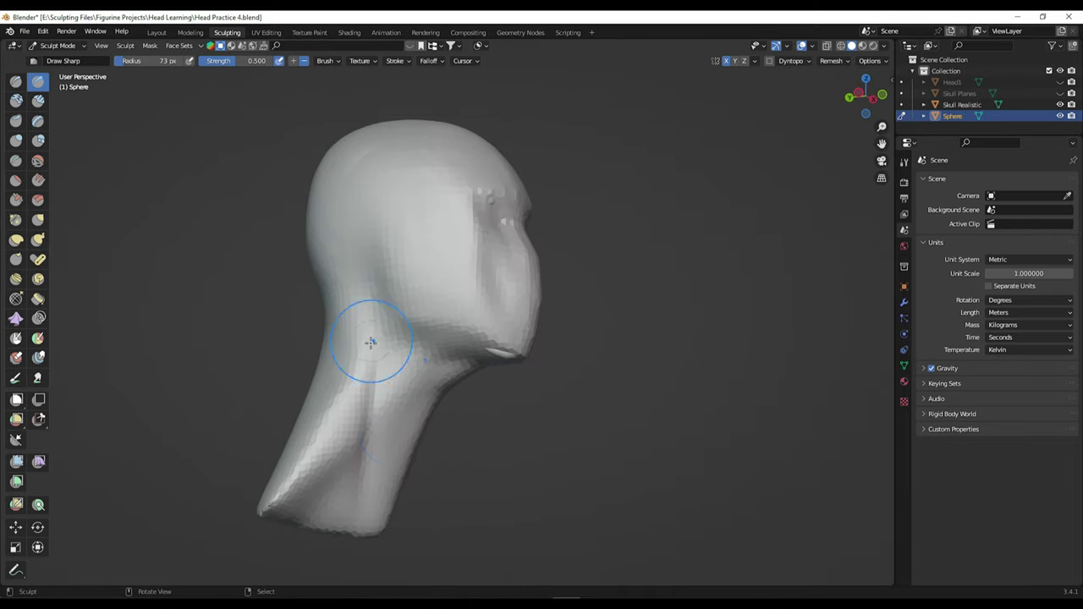
{"action": "mouse_move", "coordinate": [274, 521]}
{"action": "middle_mouse_down"}
{"action": "mouse_move", "coordinate": [327, 550]}
{"action": "mouse_move", "coordinate": [503, 435]}
{"action": "mouse_move", "coordinate": [428, 459]}
{"action": "mouse_move", "coordinate": [593, 432]}
{"action": "mouse_move", "coordinate": [520, 411]}
{"action": "mouse_move", "coordinate": [423, 350]}
{"action": "mouse_move", "coordinate": [463, 443]}
{"action": "middle_mouse_up"}
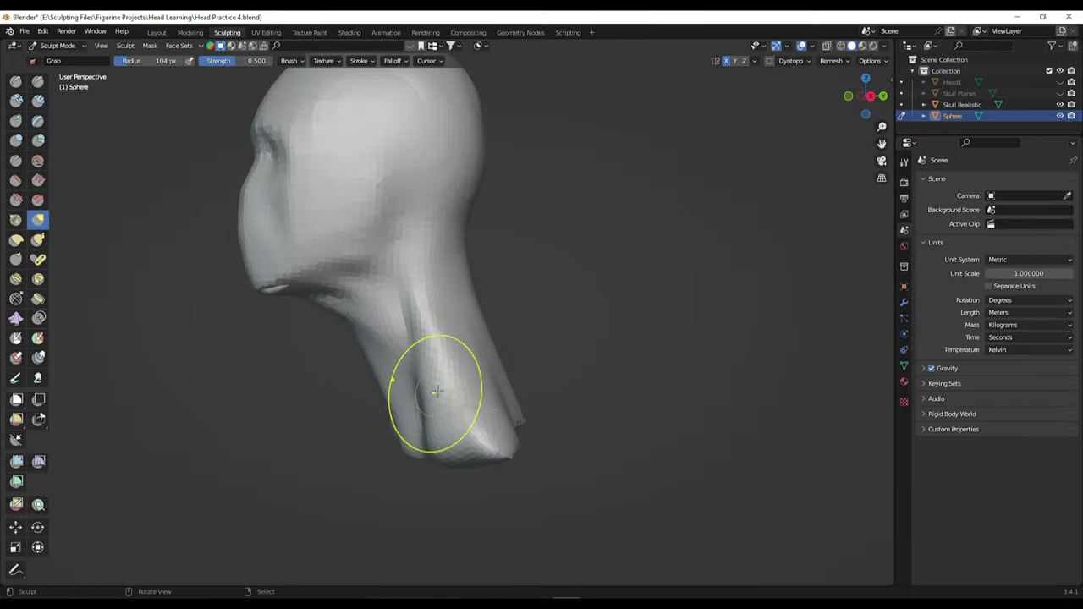
{"action": "mouse_move", "coordinate": [437, 390]}
{"action": "middle_mouse_down"}
{"action": "mouse_move", "coordinate": [519, 471]}
{"action": "mouse_move", "coordinate": [495, 334]}
{"action": "mouse_move", "coordinate": [617, 387]}
{"action": "mouse_move", "coordinate": [483, 406]}
{"action": "mouse_move", "coordinate": [650, 379]}
{"action": "mouse_move", "coordinate": [448, 381]}
{"action": "mouse_move", "coordinate": [496, 465]}
{"action": "mouse_move", "coordinate": [711, 475]}
{"action": "mouse_move", "coordinate": [524, 355]}
{"action": "mouse_move", "coordinate": [459, 290]}
{"action": "mouse_move", "coordinate": [514, 308]}
{"action": "mouse_move", "coordinate": [457, 333]}
{"action": "mouse_move", "coordinate": [449, 316]}
{"action": "mouse_move", "coordinate": [647, 372]}
{"action": "mouse_move", "coordinate": [617, 375]}
{"action": "mouse_move", "coordinate": [600, 314]}
{"action": "mouse_move", "coordinate": [655, 318]}
{"action": "middle_mouse_up"}
{"action": "key", "text": "x"}
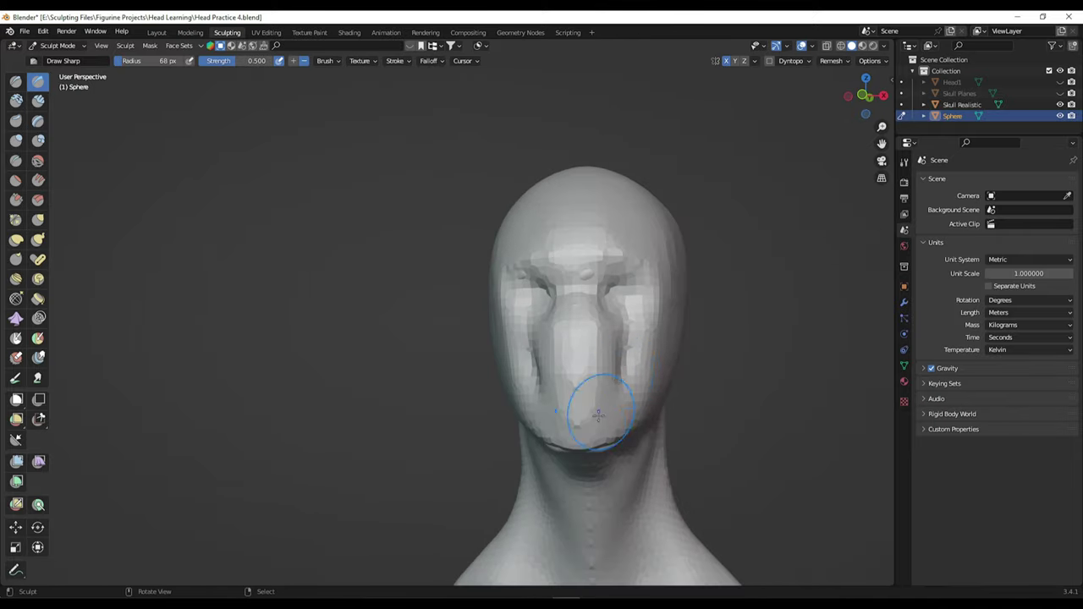
Deepen the brow creases and eye sockets with the Draw Sharp brush.
{"action": "middle_click_drag", "start_coordinate": [598, 415], "coordinate": [583, 372]}
{"action": "scroll", "coordinate": [556, 341], "scroll_direction": "up", "scroll_amount": 2}
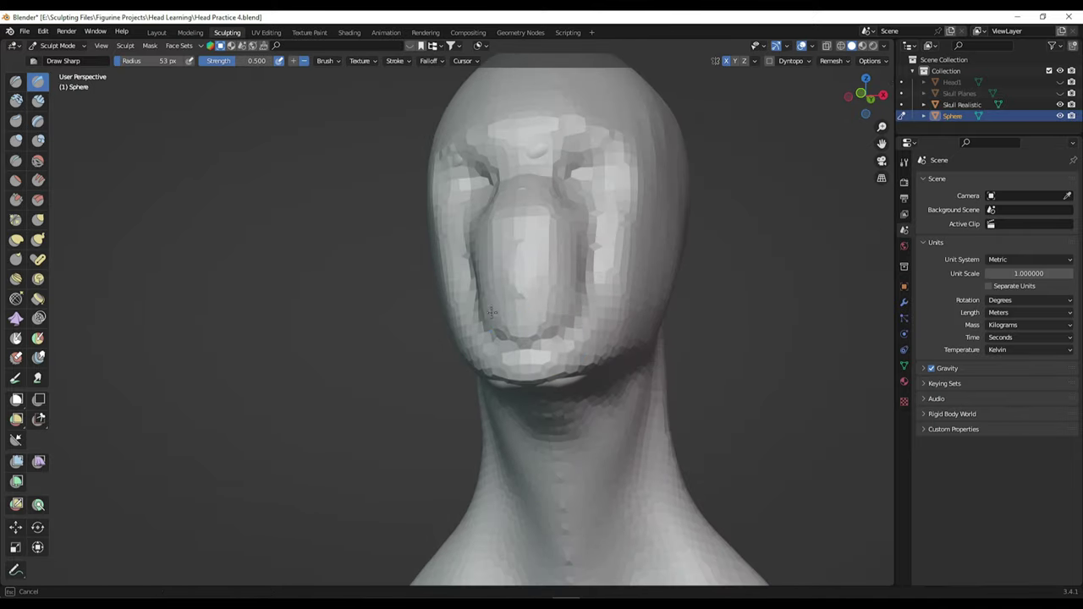
{"action": "mouse_move", "coordinate": [492, 312]}
{"action": "middle_mouse_down"}
{"action": "mouse_move", "coordinate": [544, 350]}
{"action": "mouse_move", "coordinate": [616, 302]}
{"action": "mouse_move", "coordinate": [568, 239]}
{"action": "middle_mouse_up"}
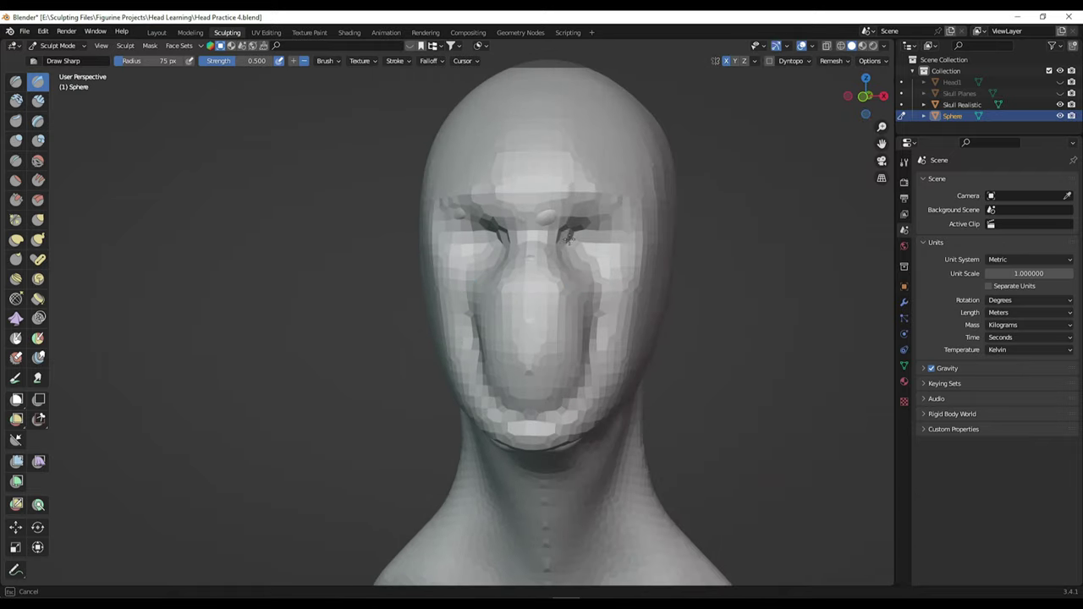
{"action": "middle_click_drag", "start_coordinate": [634, 303], "coordinate": [590, 327]}
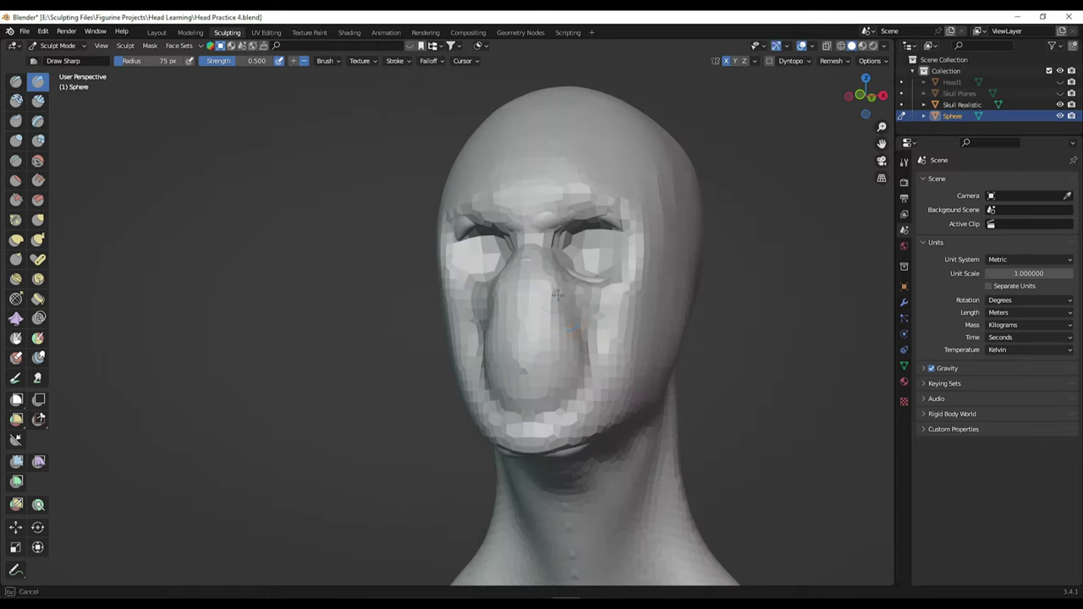
{"action": "mouse_move", "coordinate": [557, 295]}
{"action": "middle_mouse_down"}
{"action": "mouse_move", "coordinate": [560, 319]}
{"action": "mouse_move", "coordinate": [628, 327]}
{"action": "mouse_move", "coordinate": [650, 301]}
{"action": "middle_mouse_up"}
{"action": "mouse_move", "coordinate": [566, 412]}
{"action": "middle_mouse_down"}
{"action": "mouse_move", "coordinate": [617, 313]}
{"action": "mouse_move", "coordinate": [585, 331]}
{"action": "middle_mouse_up"}
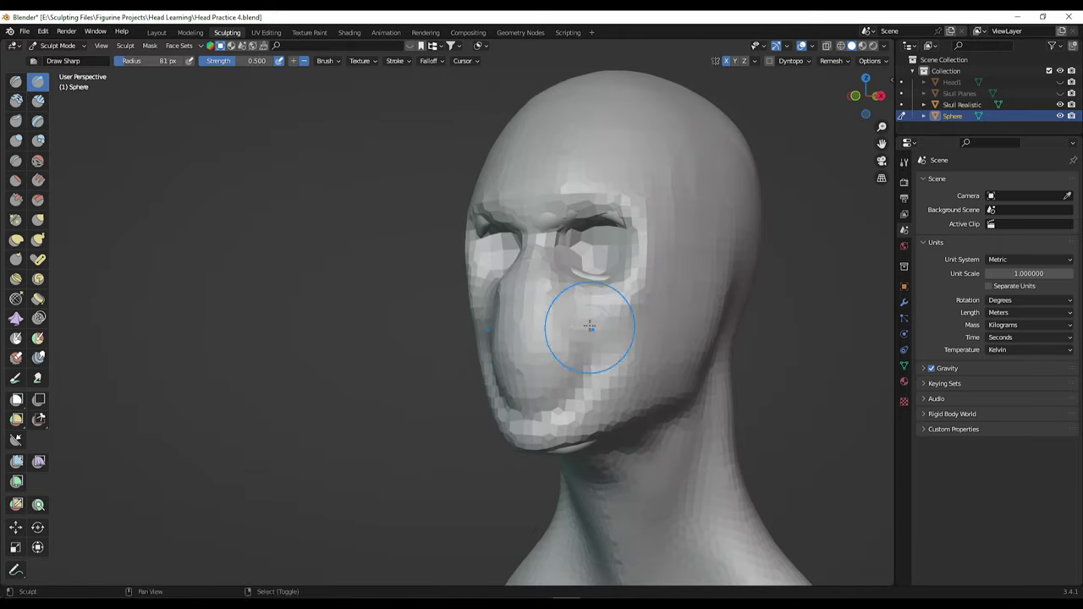
{"action": "mouse_move", "coordinate": [633, 363]}
{"action": "middle_mouse_down"}
{"action": "mouse_move", "coordinate": [731, 370]}
{"action": "mouse_move", "coordinate": [592, 279]}
{"action": "middle_mouse_up"}
Reshape both eye areas with Grab and carve a sharp groove along the jawline.
{"action": "key", "text": "g"}
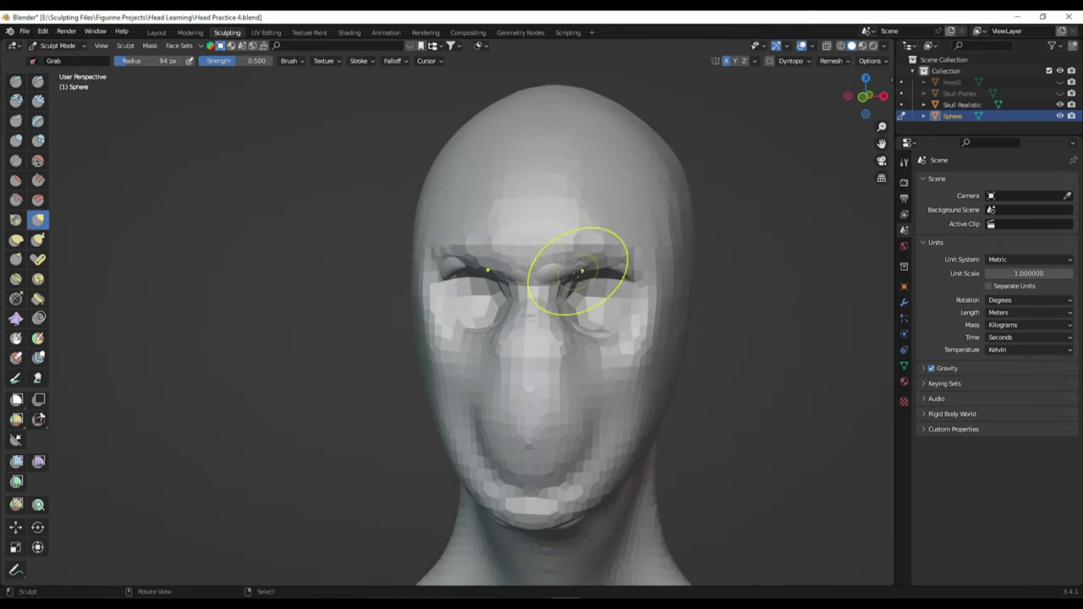
{"action": "left_click_drag", "start_coordinate": [627, 280], "coordinate": [592, 314]}
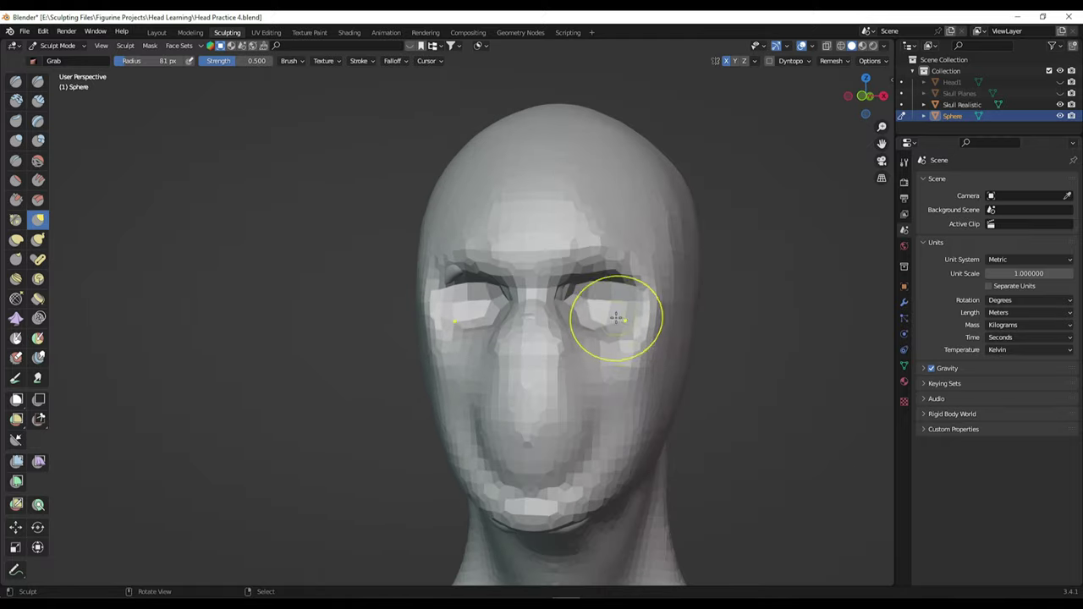
{"action": "mouse_move", "coordinate": [604, 314]}
{"action": "middle_mouse_down"}
{"action": "mouse_move", "coordinate": [581, 309]}
{"action": "mouse_move", "coordinate": [610, 324]}
{"action": "mouse_move", "coordinate": [567, 363]}
{"action": "mouse_move", "coordinate": [561, 386]}
{"action": "mouse_move", "coordinate": [561, 357]}
{"action": "middle_mouse_up"}
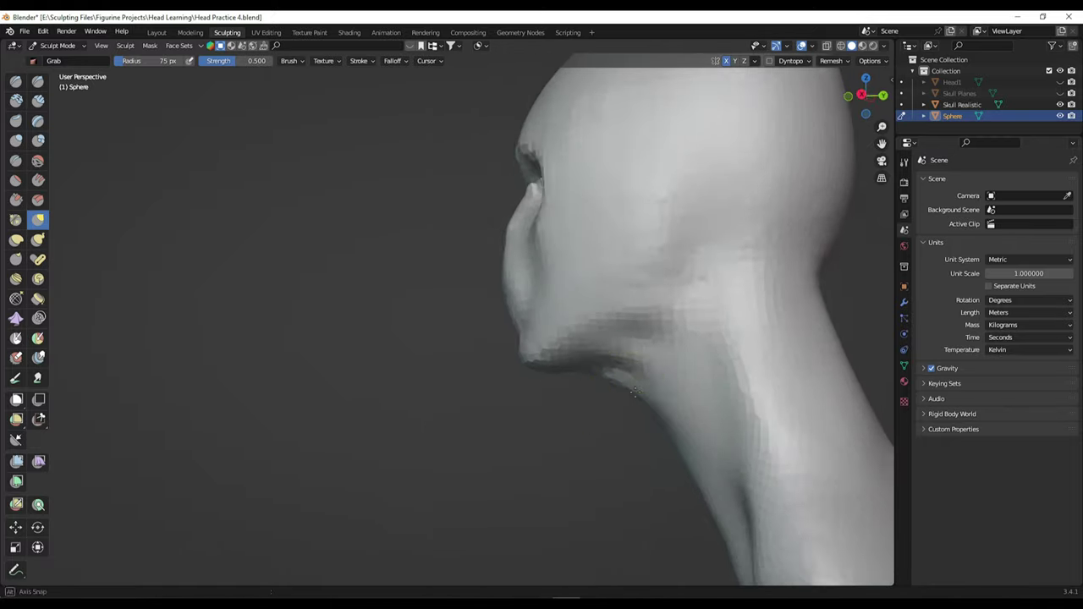
{"action": "key", "text": "g"}
{"action": "scroll", "coordinate": [713, 280], "scroll_direction": "up", "scroll_amount": 3}
{"action": "mouse_move", "coordinate": [713, 279]}
{"action": "middle_mouse_down"}
{"action": "mouse_move", "coordinate": [684, 253]}
{"action": "mouse_move", "coordinate": [634, 339]}
{"action": "mouse_move", "coordinate": [514, 425]}
{"action": "middle_mouse_up"}
{"action": "mouse_move", "coordinate": [580, 420]}
{"action": "middle_mouse_down"}
{"action": "mouse_move", "coordinate": [615, 426]}
{"action": "mouse_move", "coordinate": [502, 403]}
{"action": "mouse_move", "coordinate": [604, 415]}
{"action": "mouse_move", "coordinate": [665, 386]}
{"action": "middle_mouse_up"}
{"action": "key", "text": "g"}
{"action": "middle_click_drag", "start_coordinate": [440, 447], "coordinate": [652, 471]}
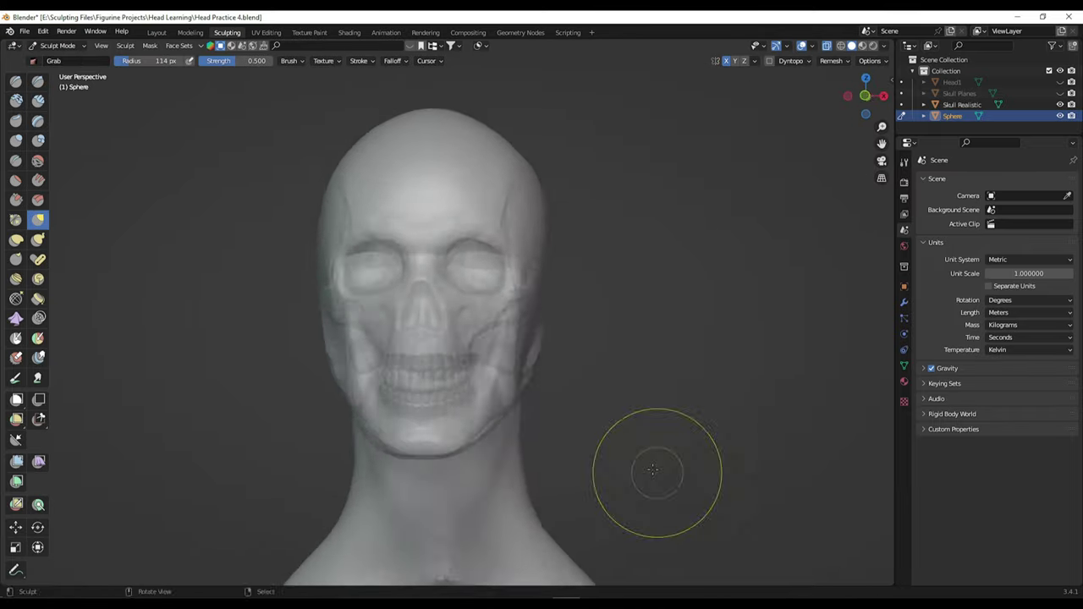
{"action": "mouse_move", "coordinate": [484, 416]}
{"action": "middle_mouse_down"}
{"action": "mouse_move", "coordinate": [571, 443]}
{"action": "mouse_move", "coordinate": [822, 436]}
{"action": "mouse_move", "coordinate": [604, 256]}
{"action": "middle_mouse_up"}
{"action": "middle_click_drag", "start_coordinate": [615, 188], "coordinate": [616, 163]}
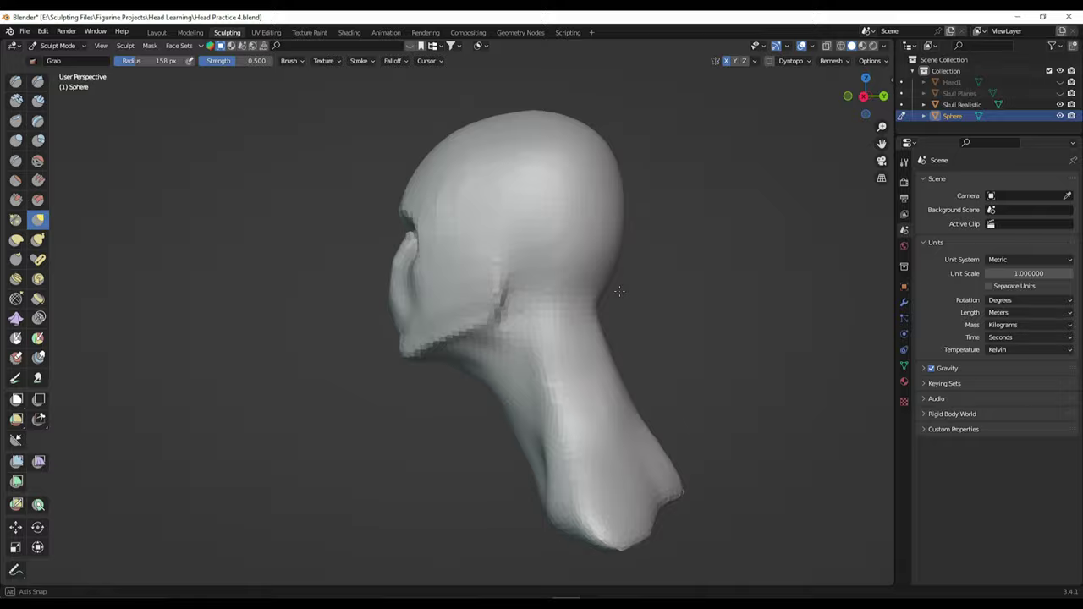
{"action": "mouse_move", "coordinate": [618, 291]}
{"action": "middle_mouse_down"}
{"action": "mouse_move", "coordinate": [515, 314]}
{"action": "mouse_move", "coordinate": [363, 398]}
{"action": "mouse_move", "coordinate": [694, 409]}
{"action": "mouse_move", "coordinate": [611, 423]}
{"action": "mouse_move", "coordinate": [634, 431]}
{"action": "mouse_move", "coordinate": [609, 406]}
{"action": "middle_mouse_up"}
Deepen the brow ridge with Draw Sharp, varying the brush radius between 80 and 55 px.
{"action": "scroll", "coordinate": [609, 406], "scroll_direction": "up", "scroll_amount": 2}
{"action": "key", "text": "shift+x"}
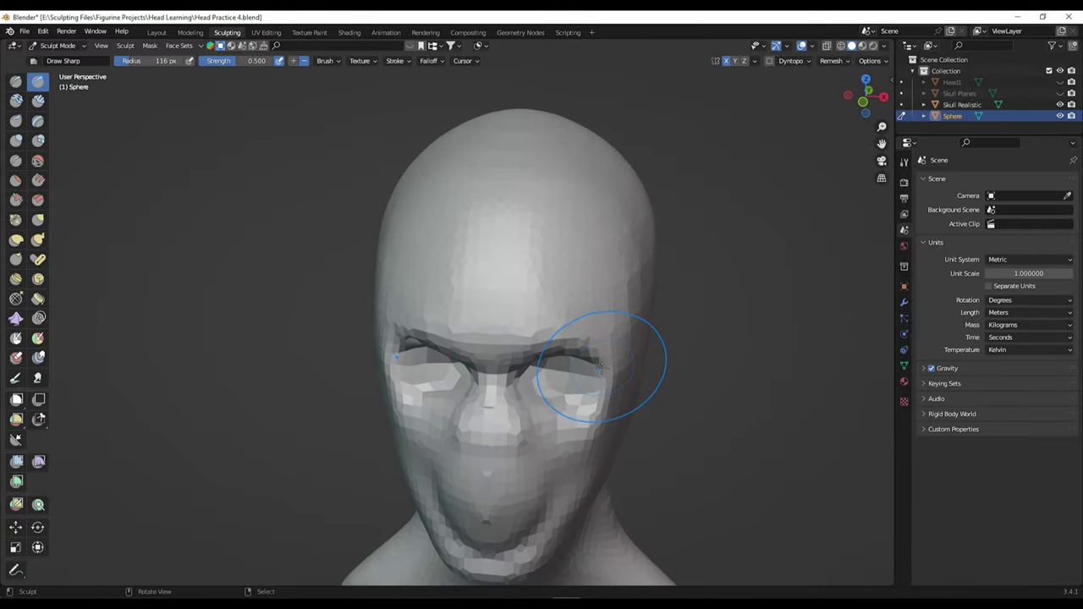
{"action": "mouse_move", "coordinate": [491, 331]}
{"action": "middle_mouse_down"}
{"action": "mouse_move", "coordinate": [626, 261]}
{"action": "mouse_move", "coordinate": [541, 279]}
{"action": "mouse_move", "coordinate": [618, 300]}
{"action": "mouse_move", "coordinate": [556, 319]}
{"action": "mouse_move", "coordinate": [573, 309]}
{"action": "mouse_move", "coordinate": [448, 214]}
{"action": "mouse_move", "coordinate": [682, 358]}
{"action": "mouse_move", "coordinate": [616, 297]}
{"action": "mouse_move", "coordinate": [640, 350]}
{"action": "middle_mouse_up"}
{"action": "key", "text": "bracketright"}
{"action": "key", "text": "bracketright"}
{"action": "key", "text": "bracketright"}
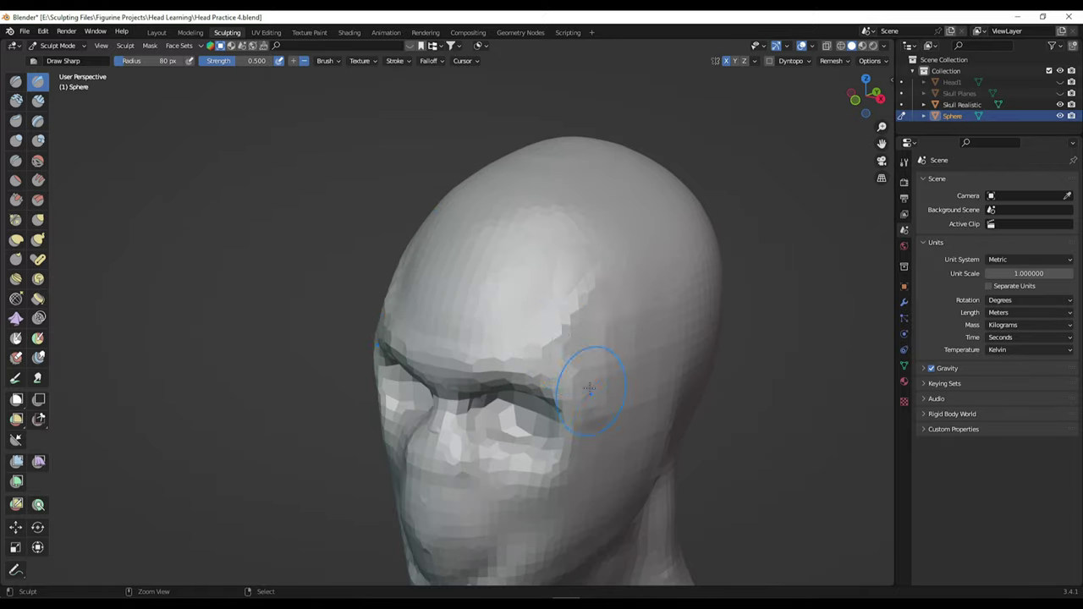
{"action": "mouse_move", "coordinate": [590, 389]}
{"action": "middle_mouse_down"}
{"action": "mouse_move", "coordinate": [824, 423]}
{"action": "mouse_move", "coordinate": [632, 279]}
{"action": "middle_mouse_up"}
{"action": "key", "text": "bracketleft"}
{"action": "key", "text": "bracketleft"}
{"action": "key", "text": "bracketleft"}
{"action": "mouse_move", "coordinate": [548, 332]}
{"action": "middle_mouse_down"}
{"action": "mouse_move", "coordinate": [567, 386]}
{"action": "mouse_move", "coordinate": [612, 293]}
{"action": "mouse_move", "coordinate": [341, 254]}
{"action": "mouse_move", "coordinate": [524, 300]}
{"action": "mouse_move", "coordinate": [519, 291]}
{"action": "mouse_move", "coordinate": [483, 314]}
{"action": "middle_mouse_up"}
{"action": "key", "text": "bracketright"}
{"action": "key", "text": "bracketright"}
Reshape the eyes with Grab and sharpen the eye sockets with Draw Sharp.
{"action": "key", "text": "g"}
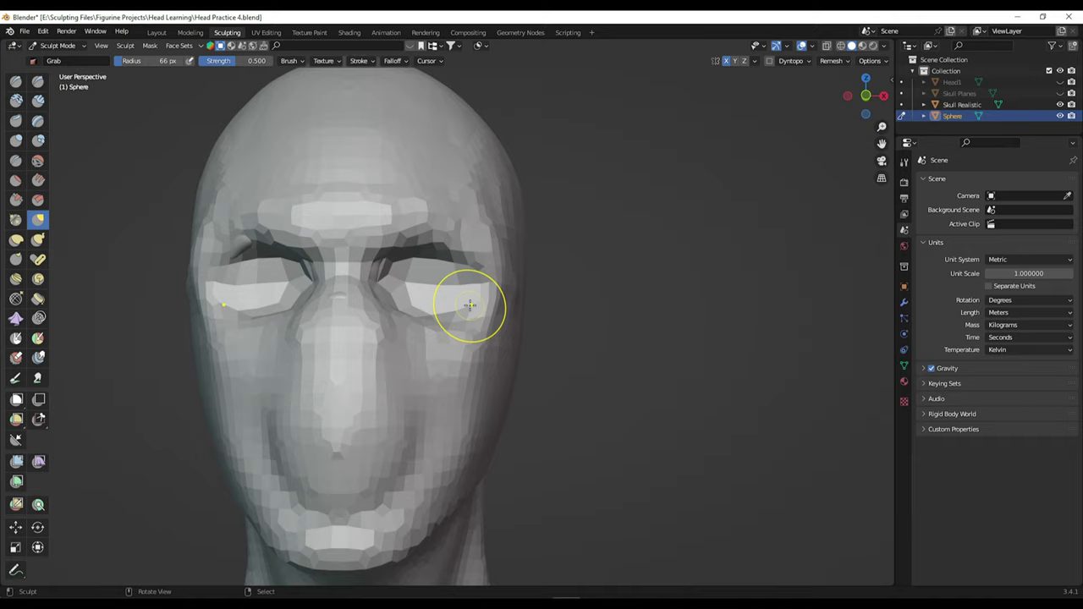
{"action": "mouse_move", "coordinate": [429, 269]}
{"action": "middle_mouse_down"}
{"action": "mouse_move", "coordinate": [575, 355]}
{"action": "mouse_move", "coordinate": [418, 296]}
{"action": "mouse_move", "coordinate": [578, 372]}
{"action": "mouse_move", "coordinate": [599, 367]}
{"action": "mouse_move", "coordinate": [476, 251]}
{"action": "mouse_move", "coordinate": [507, 301]}
{"action": "mouse_move", "coordinate": [597, 309]}
{"action": "mouse_move", "coordinate": [535, 375]}
{"action": "mouse_move", "coordinate": [496, 273]}
{"action": "mouse_move", "coordinate": [474, 317]}
{"action": "mouse_move", "coordinate": [473, 237]}
{"action": "mouse_move", "coordinate": [494, 319]}
{"action": "mouse_move", "coordinate": [522, 263]}
{"action": "mouse_move", "coordinate": [422, 266]}
{"action": "mouse_move", "coordinate": [432, 380]}
{"action": "mouse_move", "coordinate": [380, 378]}
{"action": "middle_mouse_up"}
{"action": "key", "text": "g"}
{"action": "key", "text": "shift+x"}
{"action": "mouse_move", "coordinate": [461, 328]}
{"action": "middle_mouse_down"}
{"action": "mouse_move", "coordinate": [415, 363]}
{"action": "mouse_move", "coordinate": [440, 339]}
{"action": "mouse_move", "coordinate": [500, 326]}
{"action": "mouse_move", "coordinate": [555, 362]}
{"action": "mouse_move", "coordinate": [505, 413]}
{"action": "middle_mouse_up"}
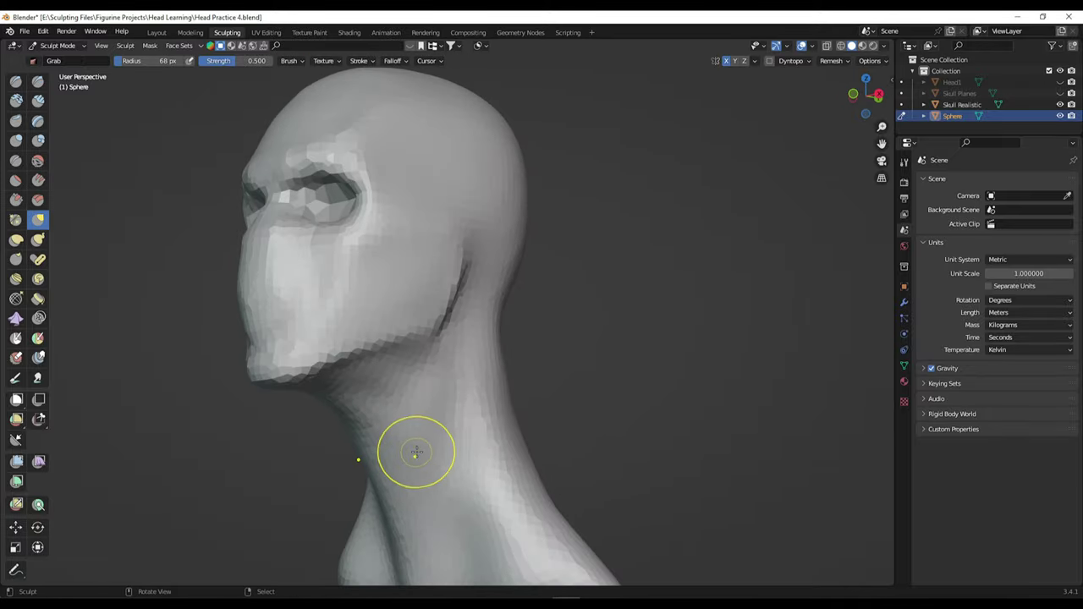
{"action": "mouse_move", "coordinate": [415, 451]}
{"action": "middle_mouse_down"}
{"action": "mouse_move", "coordinate": [365, 450]}
{"action": "mouse_move", "coordinate": [440, 448]}
{"action": "mouse_move", "coordinate": [386, 459]}
{"action": "mouse_move", "coordinate": [532, 520]}
{"action": "mouse_move", "coordinate": [489, 413]}
{"action": "mouse_move", "coordinate": [457, 397]}
{"action": "mouse_move", "coordinate": [507, 355]}
{"action": "mouse_move", "coordinate": [539, 302]}
{"action": "middle_mouse_up"}
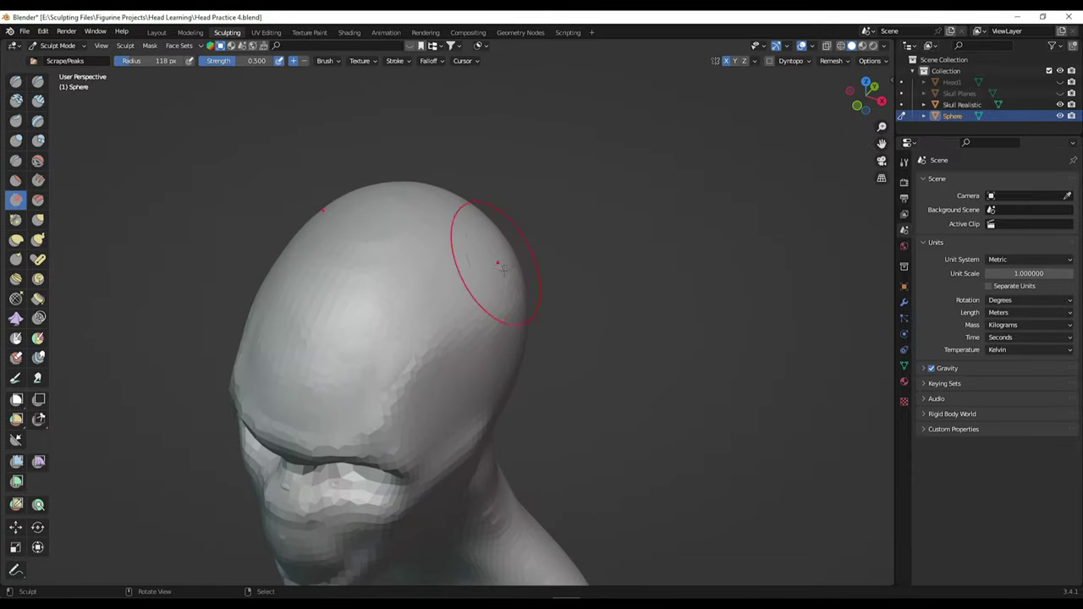
Scrape down the top of the cranium, enlarging the brush radius to 147.
{"action": "mouse_move", "coordinate": [503, 270]}
{"action": "middle_mouse_down"}
{"action": "mouse_move", "coordinate": [565, 423]}
{"action": "mouse_move", "coordinate": [643, 439]}
{"action": "mouse_move", "coordinate": [638, 368]}
{"action": "middle_mouse_up"}
{"action": "middle_click_drag", "start_coordinate": [603, 440], "coordinate": [623, 408]}
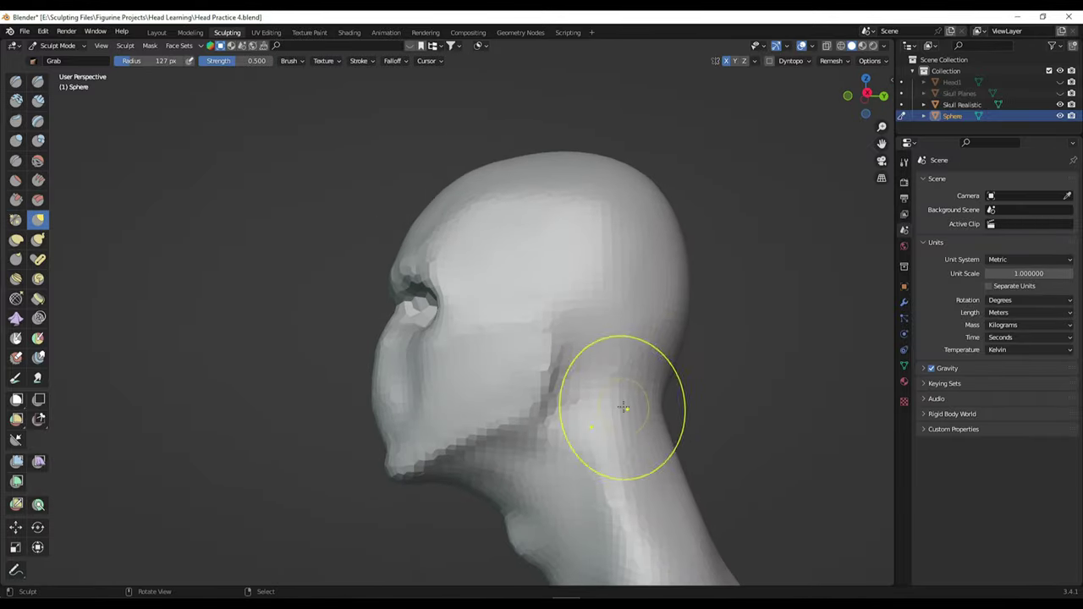
{"action": "middle_click_drag", "start_coordinate": [699, 301], "coordinate": [597, 385]}
{"action": "key", "text": "f"}
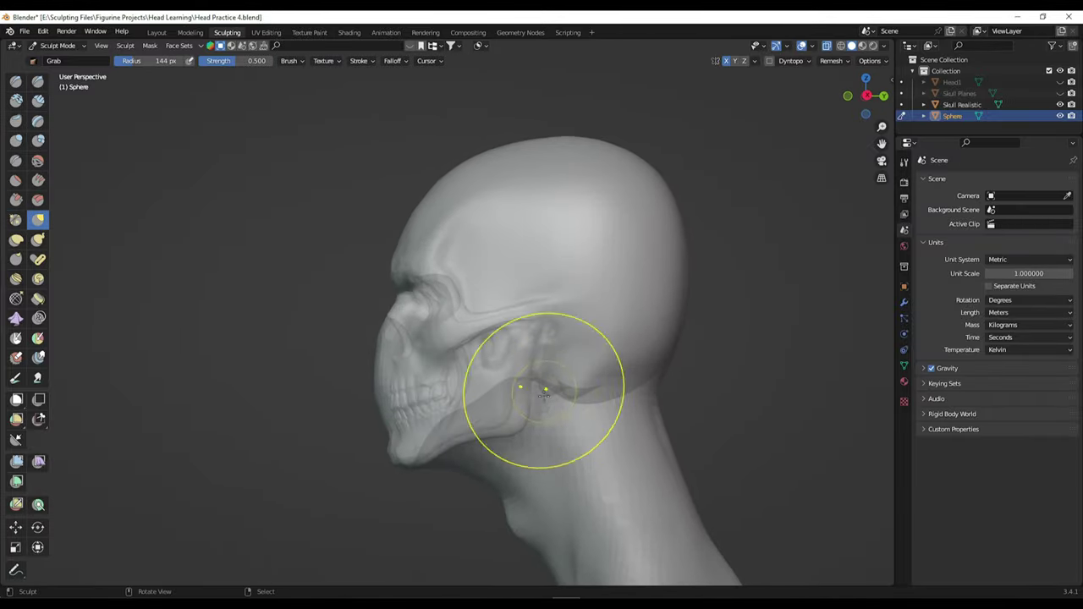
{"action": "mouse_move", "coordinate": [551, 316]}
{"action": "middle_mouse_down"}
{"action": "mouse_move", "coordinate": [663, 421]}
{"action": "mouse_move", "coordinate": [569, 351]}
{"action": "mouse_move", "coordinate": [580, 447]}
{"action": "middle_mouse_up"}
{"action": "key", "text": "f"}
Pull the jaw back toward the ear and carve a crease behind the cheek at radius 96.
{"action": "mouse_move", "coordinate": [683, 259]}
{"action": "middle_mouse_down"}
{"action": "mouse_move", "coordinate": [609, 356]}
{"action": "mouse_move", "coordinate": [590, 334]}
{"action": "mouse_move", "coordinate": [556, 332]}
{"action": "middle_mouse_up"}
{"action": "key", "text": "f"}
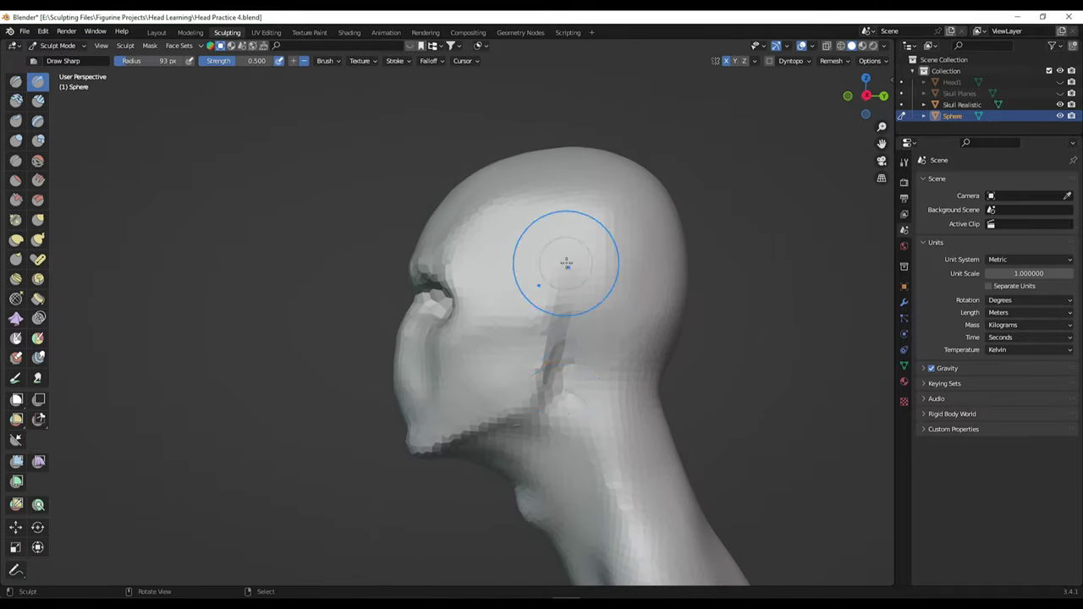
{"action": "middle_click_drag", "start_coordinate": [566, 263], "coordinate": [604, 387]}
{"action": "key", "text": "f"}
{"action": "mouse_move", "coordinate": [575, 282]}
{"action": "middle_mouse_down"}
{"action": "mouse_move", "coordinate": [665, 454]}
{"action": "mouse_move", "coordinate": [592, 483]}
{"action": "mouse_move", "coordinate": [657, 427]}
{"action": "mouse_move", "coordinate": [575, 313]}
{"action": "middle_mouse_up"}
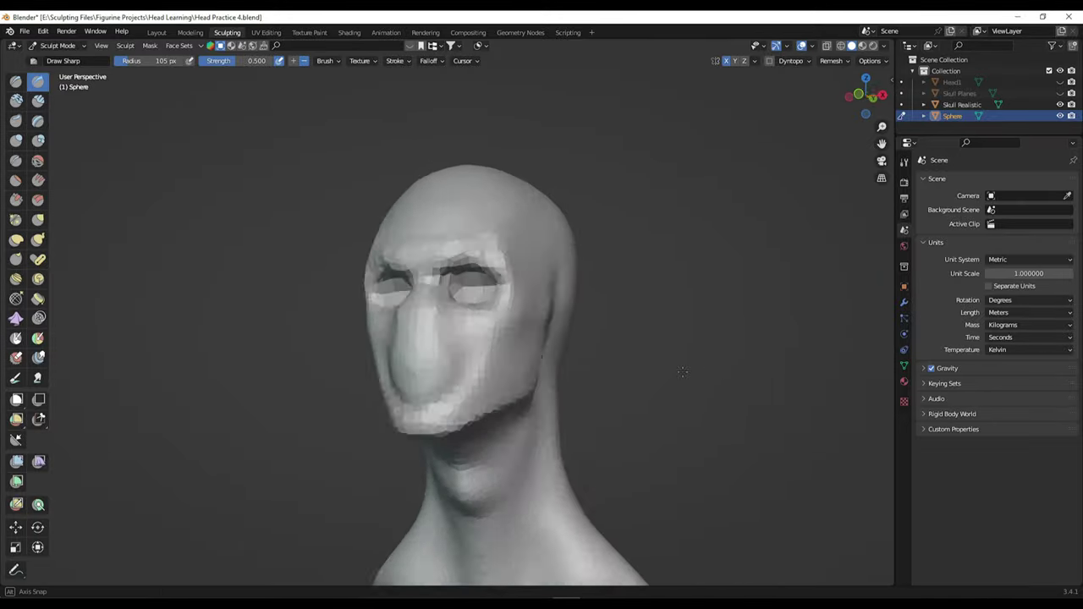
Reshape the nose and upper lip with the Grab brush.
{"action": "middle_click_drag", "start_coordinate": [623, 397], "coordinate": [700, 413]}
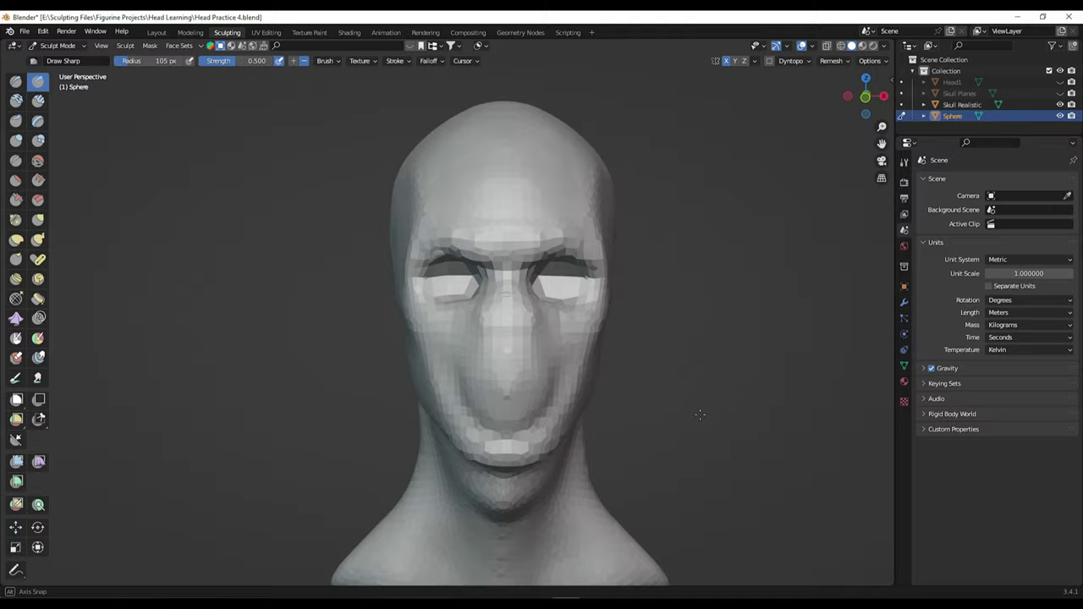
{"action": "mouse_move", "coordinate": [590, 387]}
{"action": "middle_mouse_down"}
{"action": "mouse_move", "coordinate": [474, 355]}
{"action": "mouse_move", "coordinate": [790, 111]}
{"action": "middle_mouse_up"}
{"action": "key", "text": "g"}
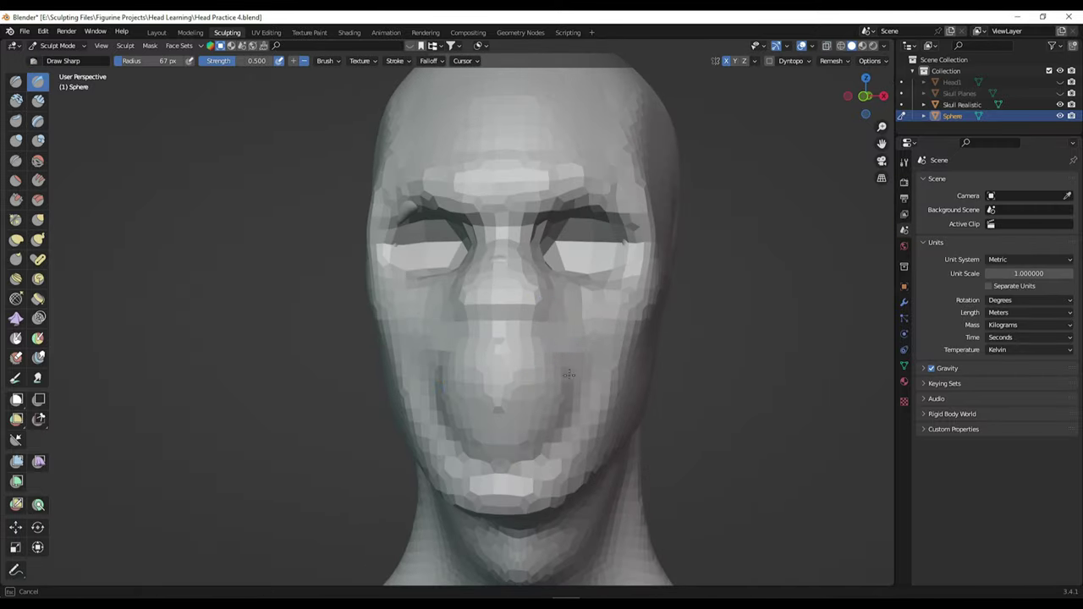
{"action": "mouse_move", "coordinate": [460, 335]}
{"action": "middle_mouse_down"}
{"action": "mouse_move", "coordinate": [580, 338]}
{"action": "mouse_move", "coordinate": [546, 419]}
{"action": "mouse_move", "coordinate": [592, 372]}
{"action": "middle_mouse_up"}
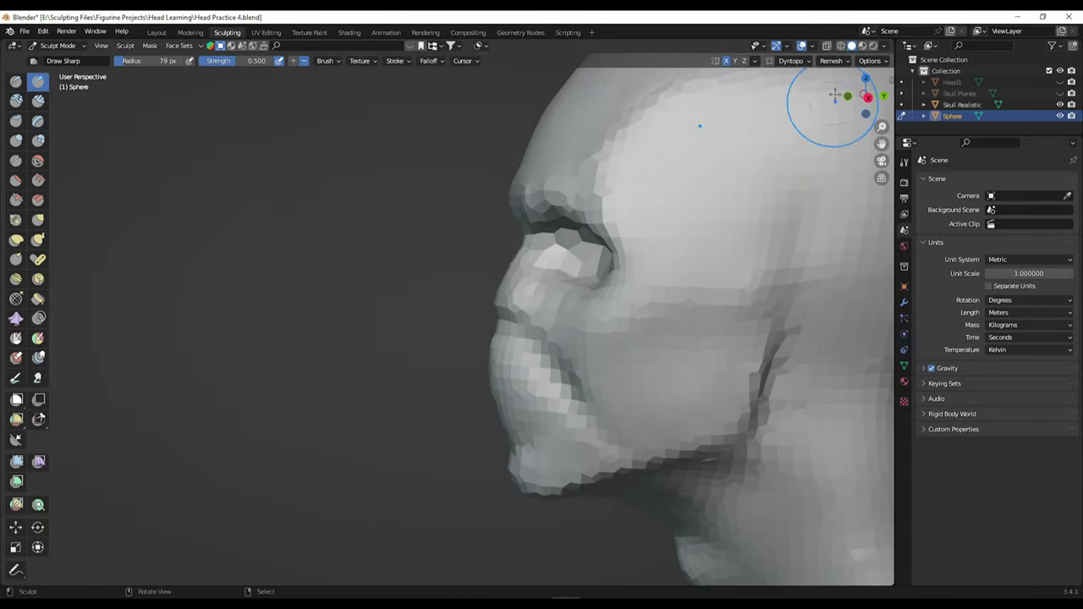
{"action": "key", "text": "f"}
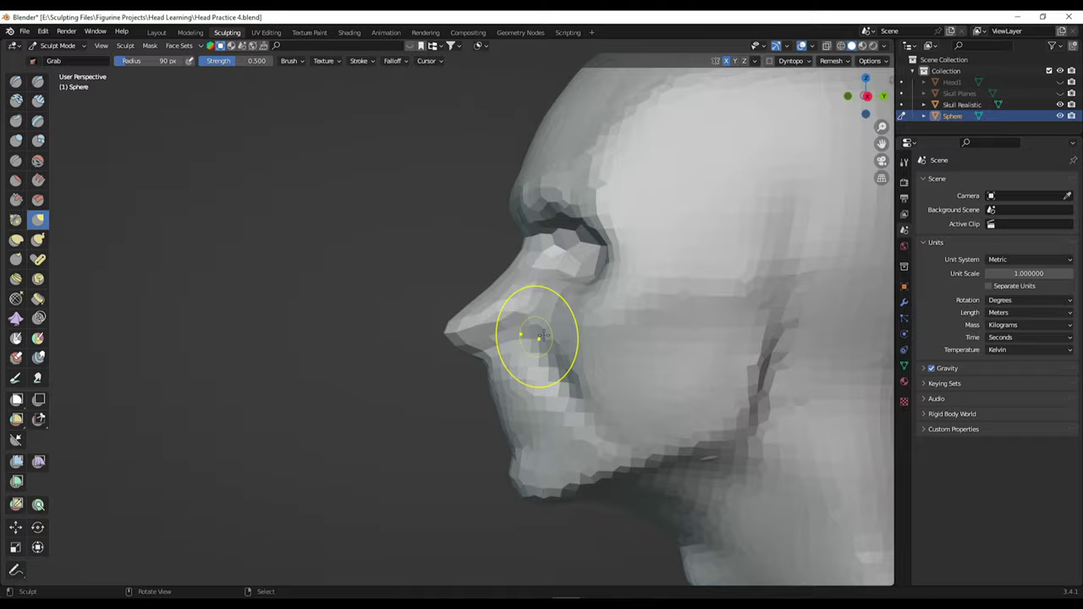
{"action": "mouse_move", "coordinate": [542, 336]}
{"action": "middle_mouse_down"}
{"action": "mouse_move", "coordinate": [514, 331]}
{"action": "mouse_move", "coordinate": [502, 350]}
{"action": "mouse_move", "coordinate": [713, 330]}
{"action": "mouse_move", "coordinate": [563, 290]}
{"action": "middle_mouse_up"}
Paint a mask over the ear area on the side of the head with an 81 px brush.
{"action": "key", "text": "f"}
{"action": "left_click", "coordinate": [555, 306]}
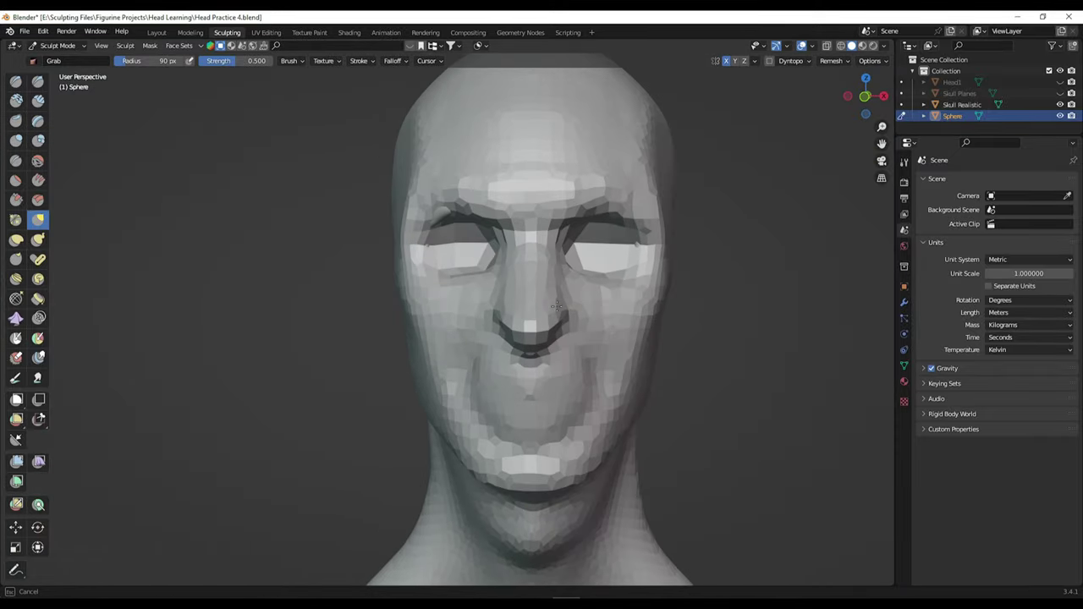
{"action": "left_click", "coordinate": [583, 343]}
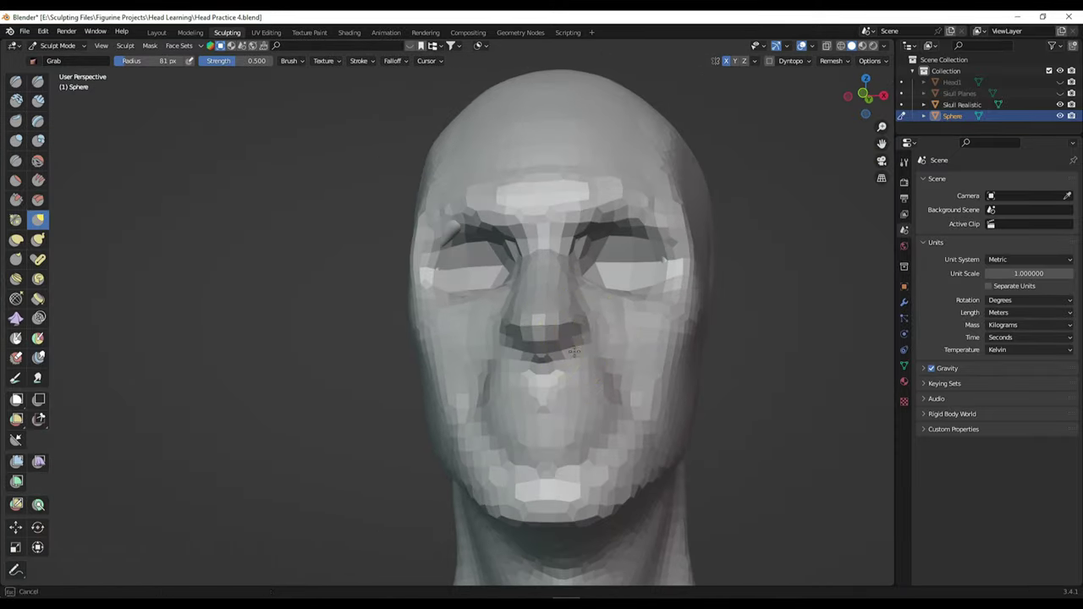
{"action": "mouse_move", "coordinate": [584, 342]}
{"action": "middle_mouse_down"}
{"action": "mouse_move", "coordinate": [584, 324]}
{"action": "mouse_move", "coordinate": [624, 319]}
{"action": "mouse_move", "coordinate": [593, 362]}
{"action": "mouse_move", "coordinate": [550, 351]}
{"action": "mouse_move", "coordinate": [609, 356]}
{"action": "mouse_move", "coordinate": [665, 385]}
{"action": "mouse_move", "coordinate": [778, 363]}
{"action": "mouse_move", "coordinate": [767, 372]}
{"action": "middle_mouse_up"}
{"action": "scroll", "coordinate": [586, 349], "scroll_direction": "down", "scroll_amount": 3}
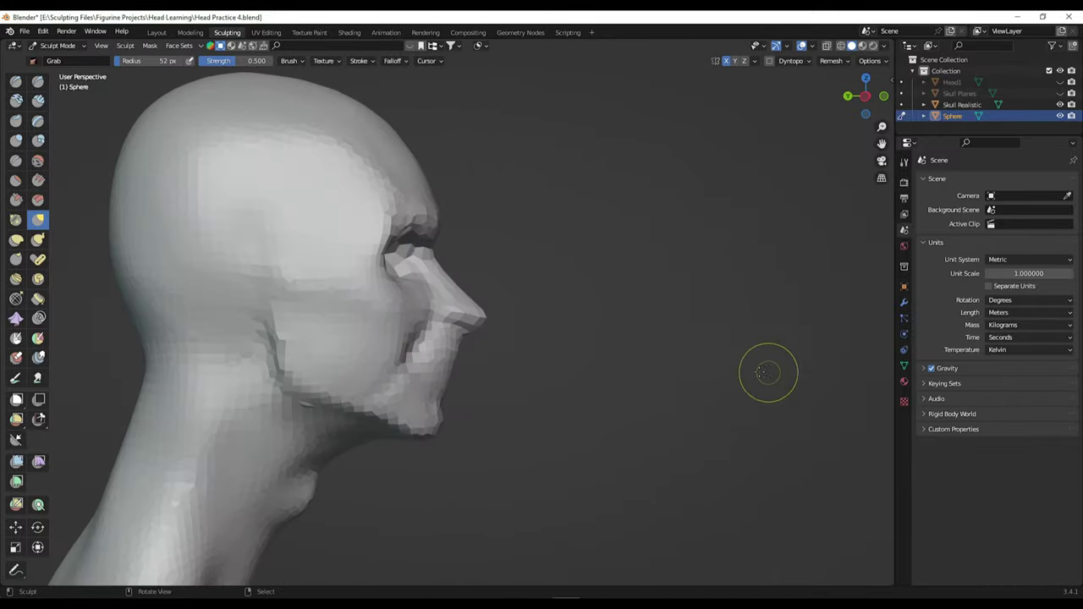
{"action": "scroll", "coordinate": [495, 317], "scroll_direction": "up", "scroll_amount": 2}
{"action": "scroll", "coordinate": [492, 314], "scroll_direction": "down", "scroll_amount": 3}
{"action": "mouse_move", "coordinate": [493, 314]}
{"action": "middle_mouse_down"}
{"action": "mouse_move", "coordinate": [742, 411]}
{"action": "mouse_move", "coordinate": [762, 355]}
{"action": "middle_mouse_up"}
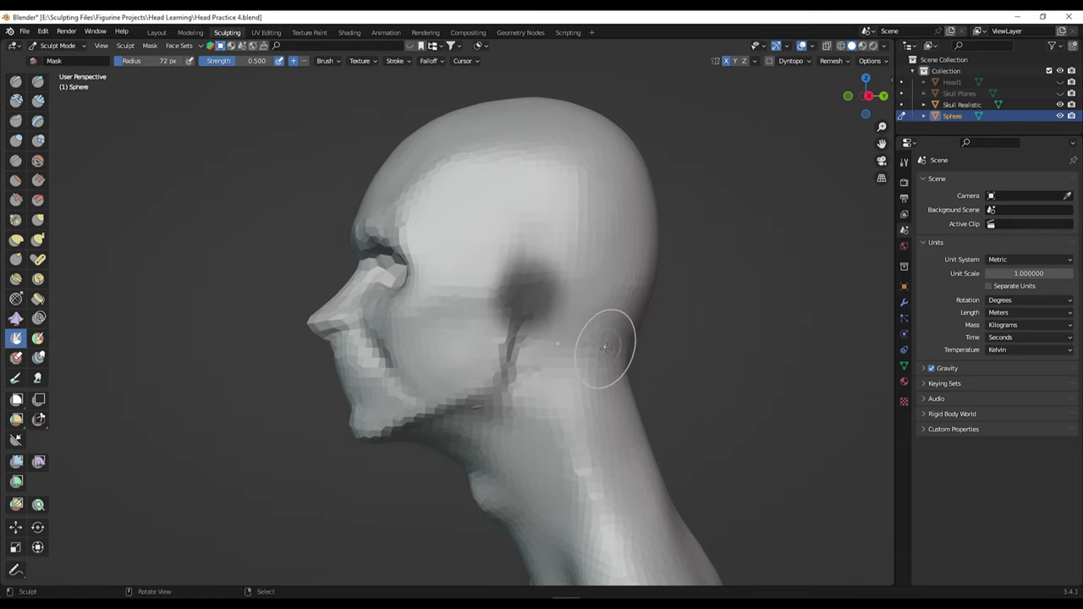
Invert the mask and set the Grab brush radius to 163 px over the ear area.
{"action": "key", "text": "ctrl+i"}
{"action": "mouse_move", "coordinate": [605, 346]}
{"action": "middle_mouse_down"}
{"action": "mouse_move", "coordinate": [733, 362]}
{"action": "mouse_move", "coordinate": [676, 374]}
{"action": "mouse_move", "coordinate": [584, 326]}
{"action": "middle_mouse_up"}
{"action": "key", "text": "f"}
{"action": "left_click", "coordinate": [542, 316]}
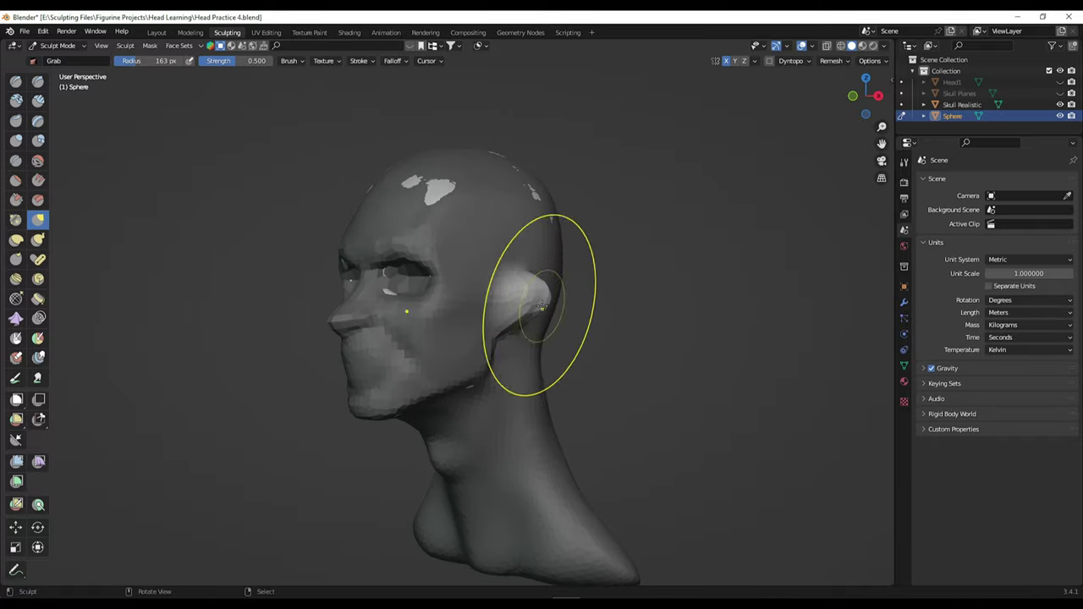
{"action": "mouse_move", "coordinate": [527, 328]}
{"action": "middle_mouse_down"}
{"action": "mouse_move", "coordinate": [508, 338]}
{"action": "mouse_move", "coordinate": [532, 286]}
{"action": "middle_mouse_up"}
{"action": "scroll", "coordinate": [532, 285], "scroll_direction": "up", "scroll_amount": 1}
{"action": "scroll", "coordinate": [605, 361], "scroll_direction": "up", "scroll_amount": 2}
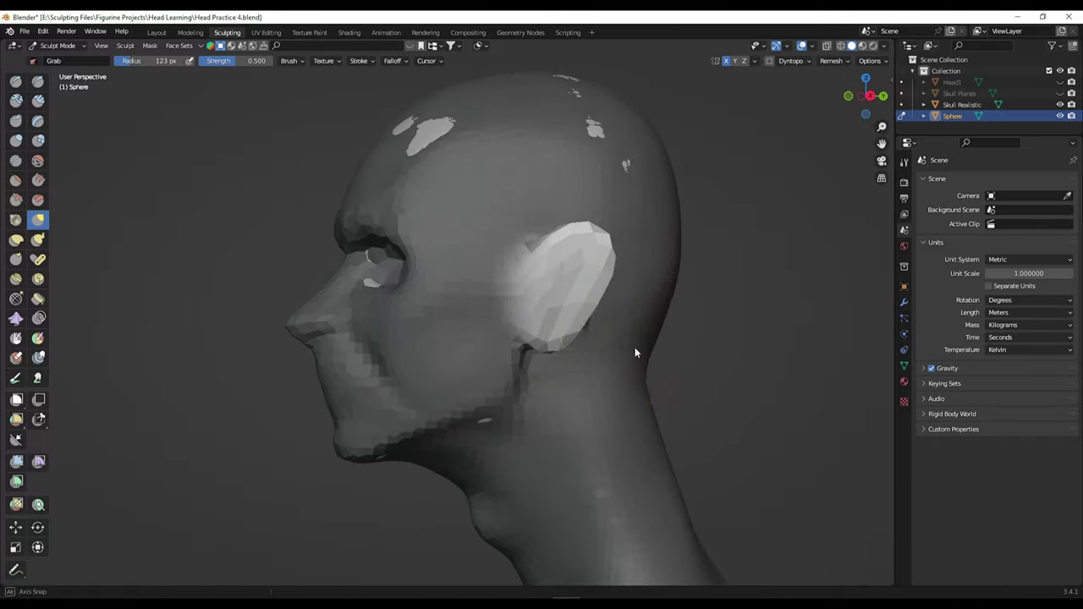
Pull the ears out from both sides of the head with X symmetry, at radius 89 px.
{"action": "middle_click_drag", "start_coordinate": [634, 352], "coordinate": [706, 315]}
{"action": "key", "text": "f"}
{"action": "mouse_move", "coordinate": [617, 302]}
{"action": "middle_mouse_down"}
{"action": "mouse_move", "coordinate": [593, 266]}
{"action": "mouse_move", "coordinate": [749, 399]}
{"action": "mouse_move", "coordinate": [682, 319]}
{"action": "mouse_move", "coordinate": [685, 306]}
{"action": "mouse_move", "coordinate": [652, 326]}
{"action": "mouse_move", "coordinate": [674, 338]}
{"action": "mouse_move", "coordinate": [654, 283]}
{"action": "middle_mouse_up"}
{"action": "middle_click_drag", "start_coordinate": [636, 345], "coordinate": [649, 344]}
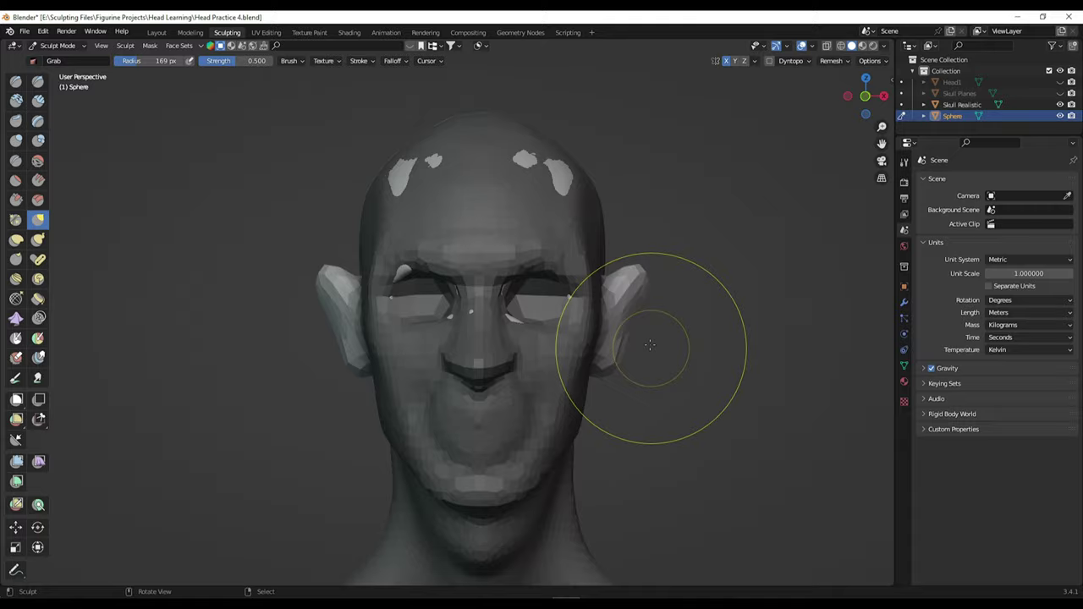
{"action": "mouse_move", "coordinate": [630, 296]}
{"action": "middle_mouse_down"}
{"action": "mouse_move", "coordinate": [719, 308]}
{"action": "mouse_move", "coordinate": [572, 326]}
{"action": "middle_mouse_up"}
{"action": "key", "text": "f"}
{"action": "mouse_move", "coordinate": [571, 395]}
{"action": "middle_mouse_down"}
{"action": "mouse_move", "coordinate": [604, 292]}
{"action": "mouse_move", "coordinate": [791, 303]}
{"action": "middle_mouse_up"}
{"action": "key", "text": "f"}
{"action": "left_click", "coordinate": [600, 288]}
{"action": "middle_click_drag", "start_coordinate": [630, 349], "coordinate": [684, 357]}
Clear the mask, set an 81 px brush radius, and save Head Practice 4.blend.
{"action": "key", "text": "w"}
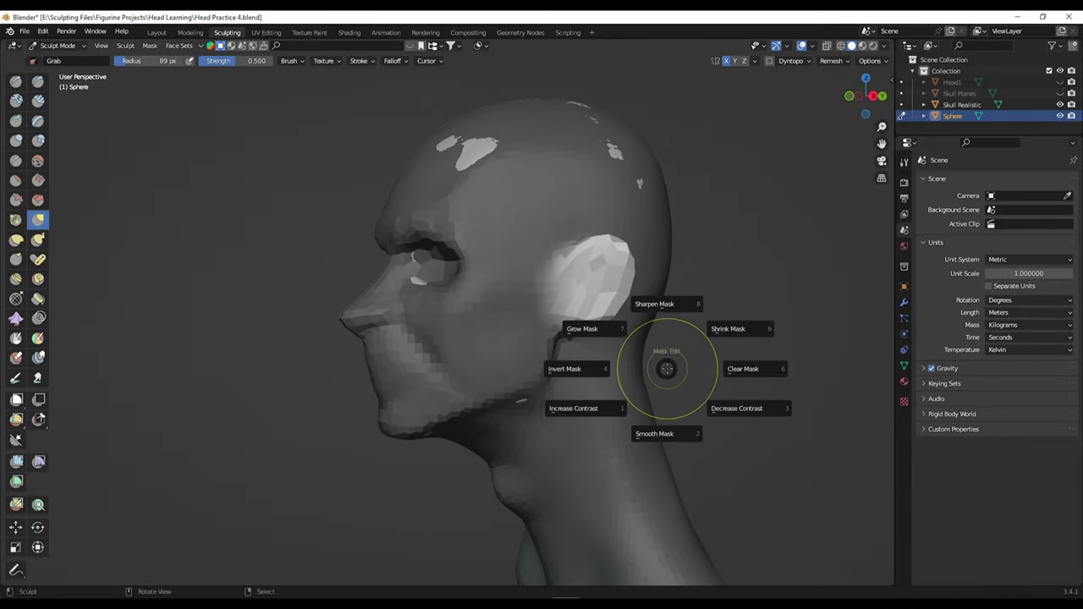
{"action": "left_click", "coordinate": [587, 329]}
{"action": "mouse_move", "coordinate": [609, 315]}
{"action": "middle_mouse_down"}
{"action": "mouse_move", "coordinate": [561, 283]}
{"action": "mouse_move", "coordinate": [579, 327]}
{"action": "mouse_move", "coordinate": [681, 393]}
{"action": "mouse_move", "coordinate": [739, 395]}
{"action": "mouse_move", "coordinate": [738, 353]}
{"action": "mouse_move", "coordinate": [665, 375]}
{"action": "mouse_move", "coordinate": [834, 375]}
{"action": "mouse_move", "coordinate": [759, 404]}
{"action": "mouse_move", "coordinate": [716, 366]}
{"action": "middle_mouse_up"}
{"action": "key", "text": "f"}
{"action": "left_click", "coordinate": [568, 323]}
{"action": "key", "text": "g"}
{"action": "key", "text": "ctrl+s"}
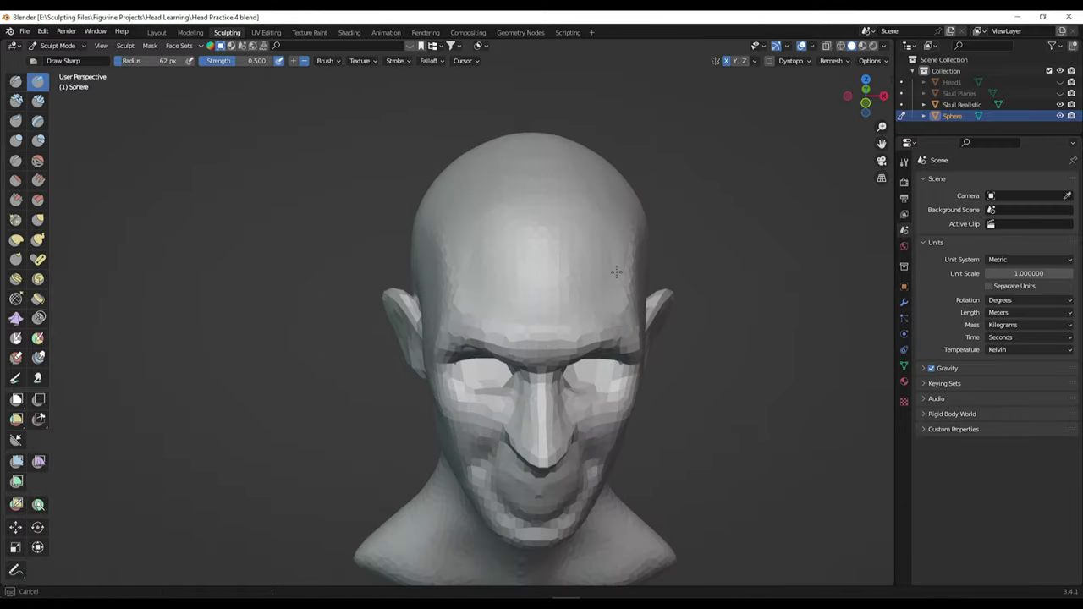
Pull the neck and jaw into shape with the Grab brush from left-side views.
{"action": "mouse_move", "coordinate": [616, 271]}
{"action": "middle_mouse_down"}
{"action": "mouse_move", "coordinate": [634, 382]}
{"action": "mouse_move", "coordinate": [664, 354]}
{"action": "mouse_move", "coordinate": [660, 368]}
{"action": "mouse_move", "coordinate": [648, 358]}
{"action": "mouse_move", "coordinate": [646, 393]}
{"action": "mouse_move", "coordinate": [683, 411]}
{"action": "mouse_move", "coordinate": [758, 339]}
{"action": "middle_mouse_up"}
{"action": "key", "text": "g"}
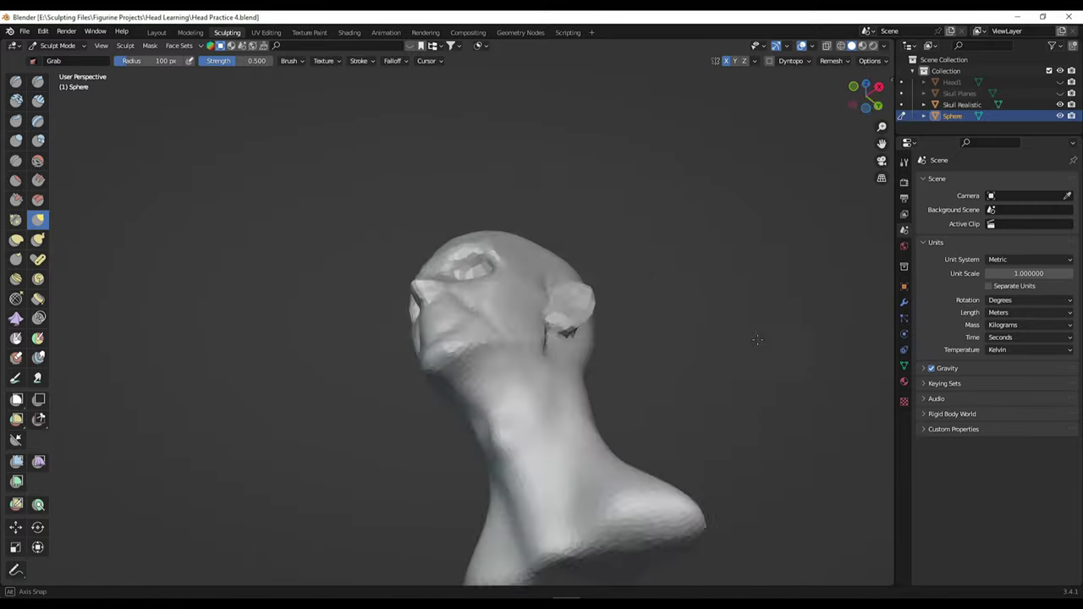
{"action": "mouse_move", "coordinate": [580, 427]}
{"action": "middle_mouse_down"}
{"action": "mouse_move", "coordinate": [730, 448]}
{"action": "mouse_move", "coordinate": [575, 423]}
{"action": "mouse_move", "coordinate": [550, 366]}
{"action": "middle_mouse_up"}
{"action": "middle_click_drag", "start_coordinate": [528, 475], "coordinate": [523, 448]}
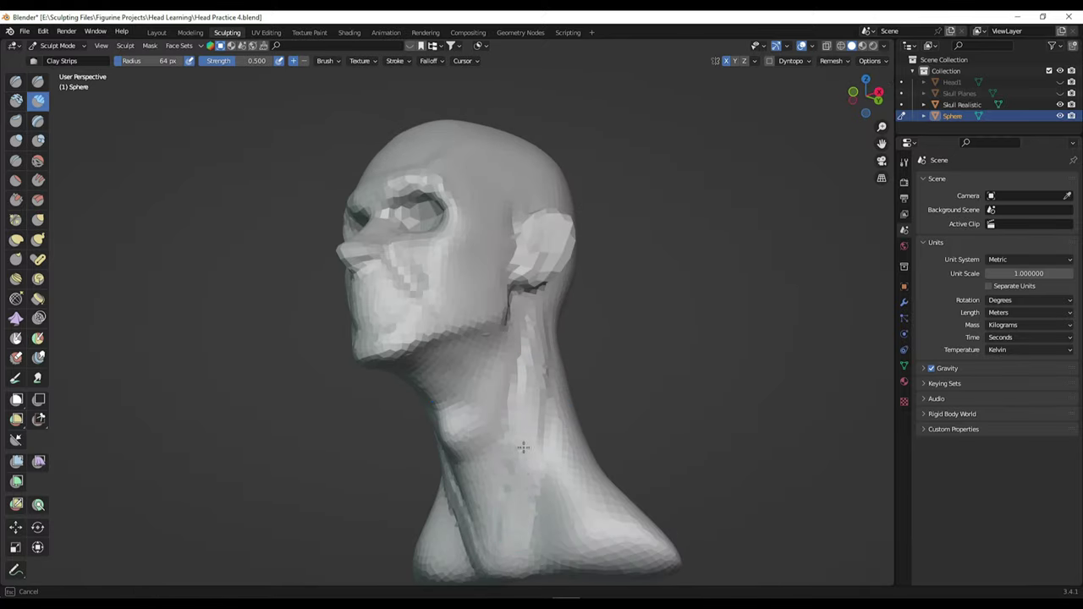
{"action": "middle_click_drag", "start_coordinate": [555, 356], "coordinate": [535, 303]}
{"action": "mouse_move", "coordinate": [558, 510]}
{"action": "middle_mouse_down"}
{"action": "mouse_move", "coordinate": [556, 415]}
{"action": "mouse_move", "coordinate": [605, 425]}
{"action": "mouse_move", "coordinate": [547, 459]}
{"action": "mouse_move", "coordinate": [507, 415]}
{"action": "mouse_move", "coordinate": [508, 372]}
{"action": "middle_mouse_up"}
Carve sharp jaw and neck lines with Draw Sharp, then pull the shoulders with Grab.
{"action": "key", "text": "shift+x"}
{"action": "middle_click_drag", "start_coordinate": [483, 435], "coordinate": [498, 449]}
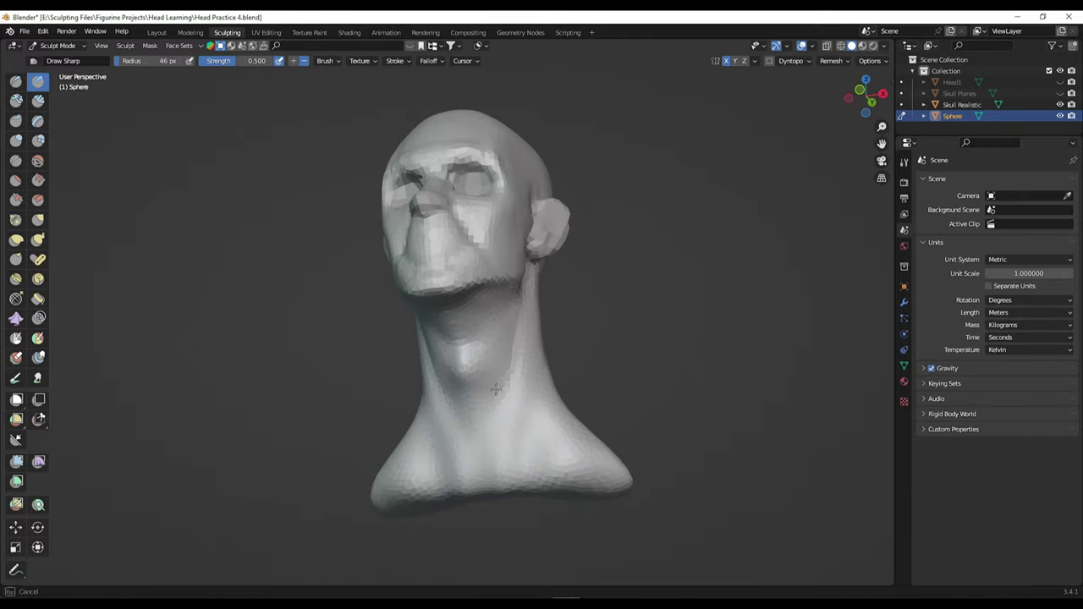
{"action": "middle_click_drag", "start_coordinate": [496, 390], "coordinate": [597, 423]}
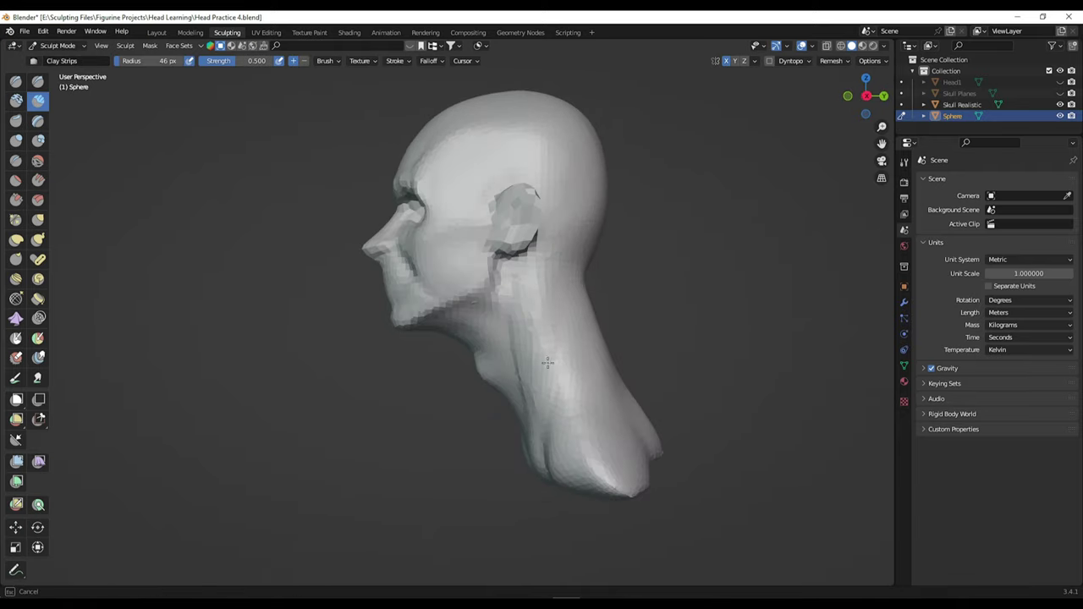
{"action": "mouse_move", "coordinate": [520, 483]}
{"action": "middle_mouse_down"}
{"action": "mouse_move", "coordinate": [606, 481]}
{"action": "mouse_move", "coordinate": [652, 417]}
{"action": "middle_mouse_up"}
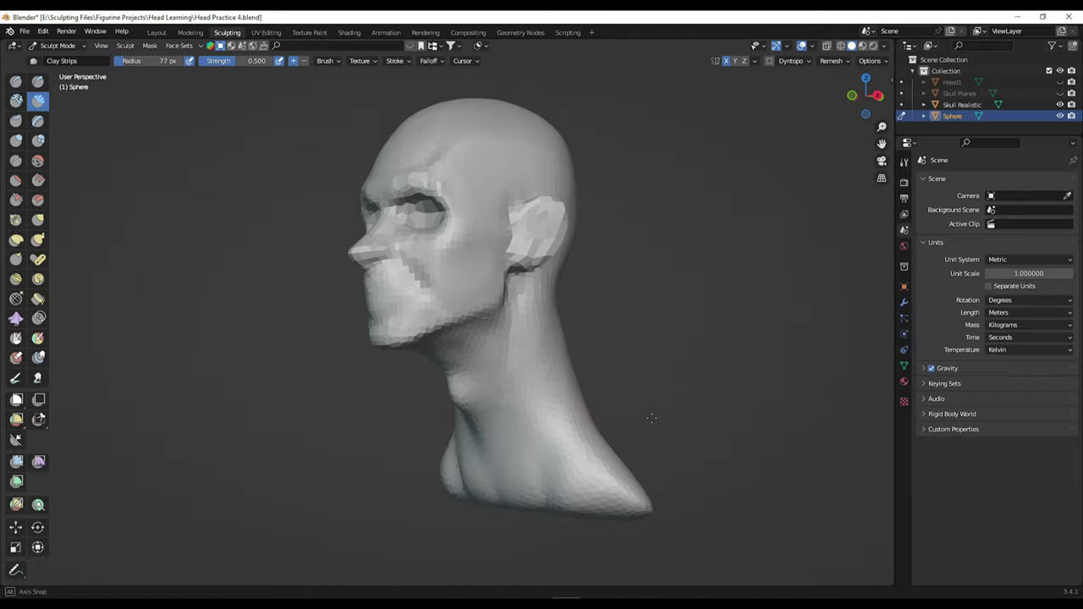
{"action": "mouse_move", "coordinate": [545, 504]}
{"action": "middle_mouse_down"}
{"action": "mouse_move", "coordinate": [551, 363]}
{"action": "mouse_move", "coordinate": [586, 524]}
{"action": "middle_mouse_up"}
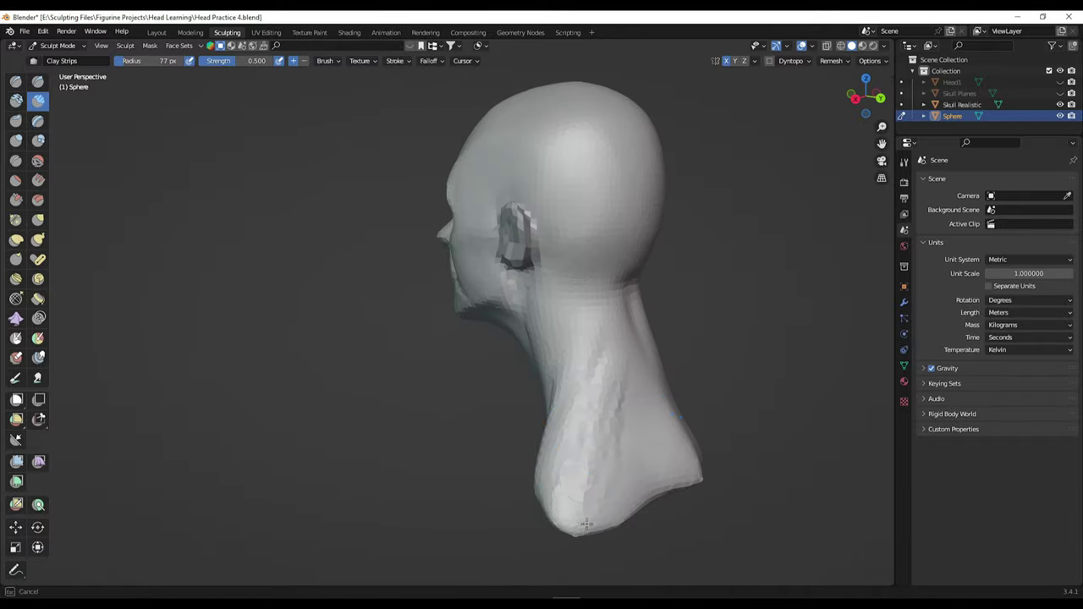
{"action": "mouse_move", "coordinate": [613, 481]}
{"action": "middle_mouse_down"}
{"action": "mouse_move", "coordinate": [575, 483]}
{"action": "mouse_move", "coordinate": [665, 476]}
{"action": "mouse_move", "coordinate": [594, 511]}
{"action": "middle_mouse_up"}
{"action": "key", "text": "g"}
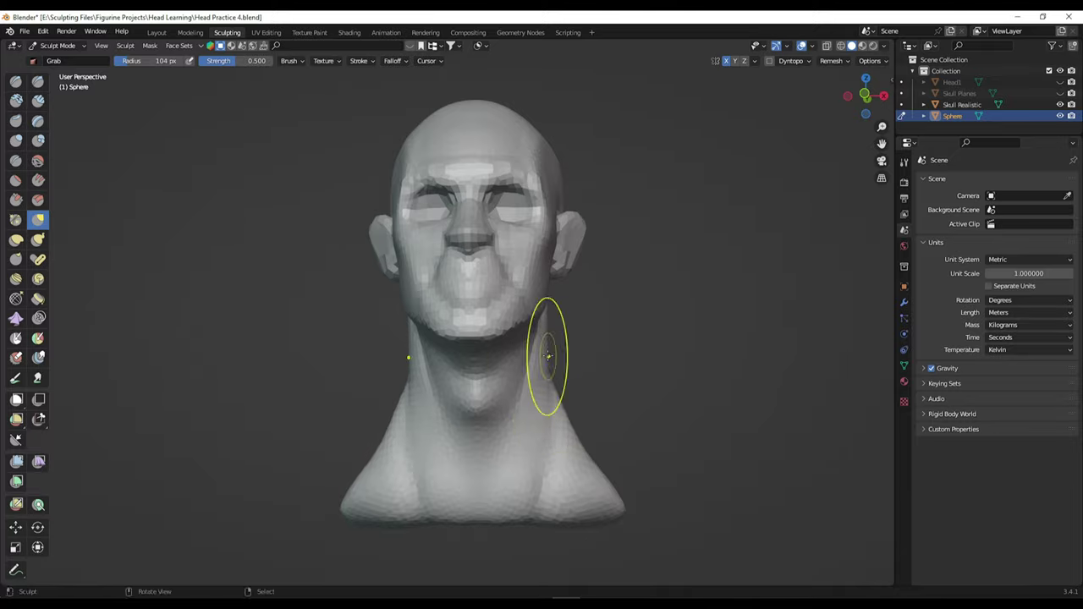
{"action": "middle_click_drag", "start_coordinate": [564, 448], "coordinate": [560, 446]}
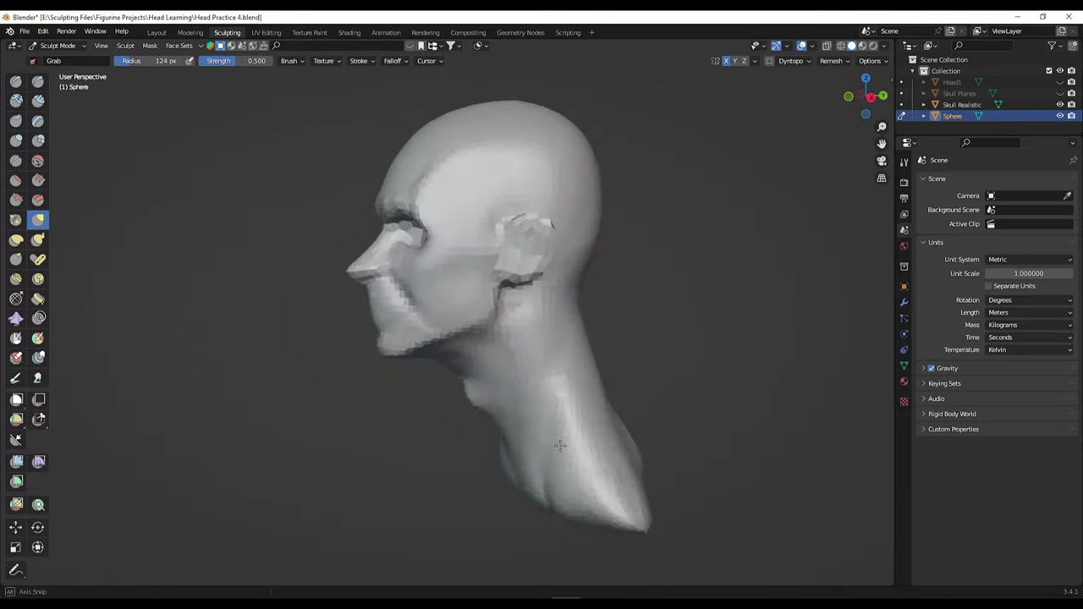
{"action": "mouse_move", "coordinate": [654, 444]}
{"action": "middle_mouse_down"}
{"action": "mouse_move", "coordinate": [460, 476]}
{"action": "mouse_move", "coordinate": [603, 437]}
{"action": "mouse_move", "coordinate": [558, 448]}
{"action": "mouse_move", "coordinate": [694, 440]}
{"action": "mouse_move", "coordinate": [690, 431]}
{"action": "mouse_move", "coordinate": [549, 418]}
{"action": "mouse_move", "coordinate": [491, 431]}
{"action": "mouse_move", "coordinate": [480, 449]}
{"action": "mouse_move", "coordinate": [660, 290]}
{"action": "mouse_move", "coordinate": [612, 310]}
{"action": "mouse_move", "coordinate": [595, 232]}
{"action": "mouse_move", "coordinate": [499, 330]}
{"action": "middle_mouse_up"}
Save the file and remesh the head at a 0.0580 m voxel size.
{"action": "key", "text": "ctrl+s"}
{"action": "key", "text": "r"}
{"action": "key", "text": "Escape"}
Shrink the brush radius to 75 px and refine the throat and brow ridge.
{"action": "key", "text": "f"}
{"action": "left_click", "coordinate": [507, 416]}
{"action": "middle_click_drag", "start_coordinate": [424, 453], "coordinate": [238, 285]}
{"action": "middle_click_drag", "start_coordinate": [250, 486], "coordinate": [403, 357]}
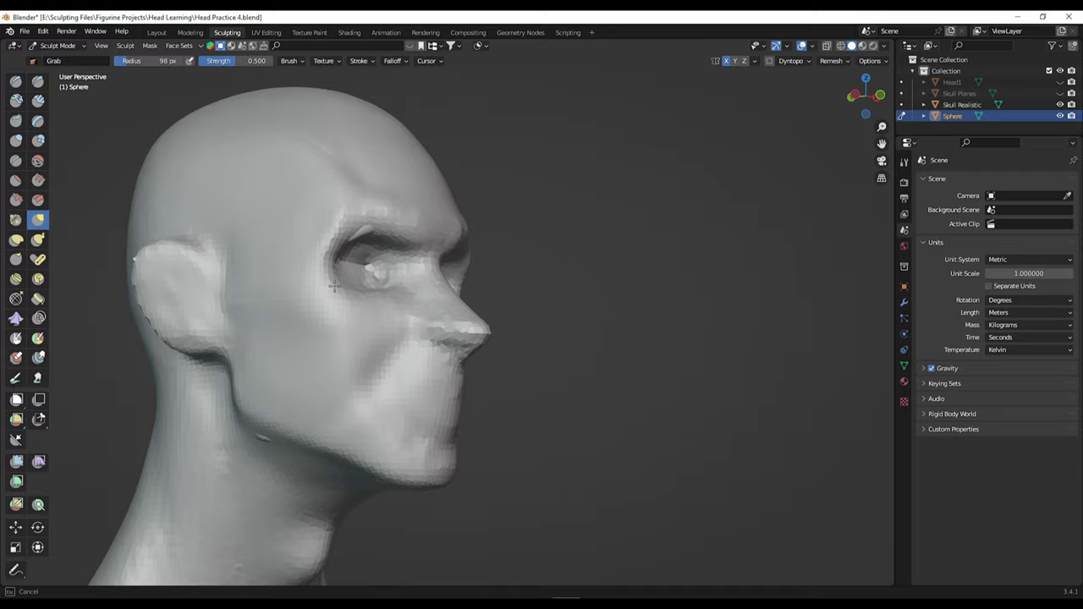
{"action": "middle_click_drag", "start_coordinate": [236, 480], "coordinate": [422, 436]}
{"action": "mouse_move", "coordinate": [254, 543]}
{"action": "middle_mouse_down"}
{"action": "mouse_move", "coordinate": [399, 322]}
{"action": "mouse_move", "coordinate": [520, 346]}
{"action": "mouse_move", "coordinate": [563, 419]}
{"action": "mouse_move", "coordinate": [479, 319]}
{"action": "mouse_move", "coordinate": [594, 273]}
{"action": "mouse_move", "coordinate": [578, 337]}
{"action": "mouse_move", "coordinate": [770, 454]}
{"action": "mouse_move", "coordinate": [787, 404]}
{"action": "mouse_move", "coordinate": [575, 309]}
{"action": "middle_mouse_up"}
{"action": "mouse_move", "coordinate": [432, 295]}
{"action": "middle_mouse_down"}
{"action": "mouse_move", "coordinate": [515, 296]}
{"action": "mouse_move", "coordinate": [672, 398]}
{"action": "middle_mouse_up"}
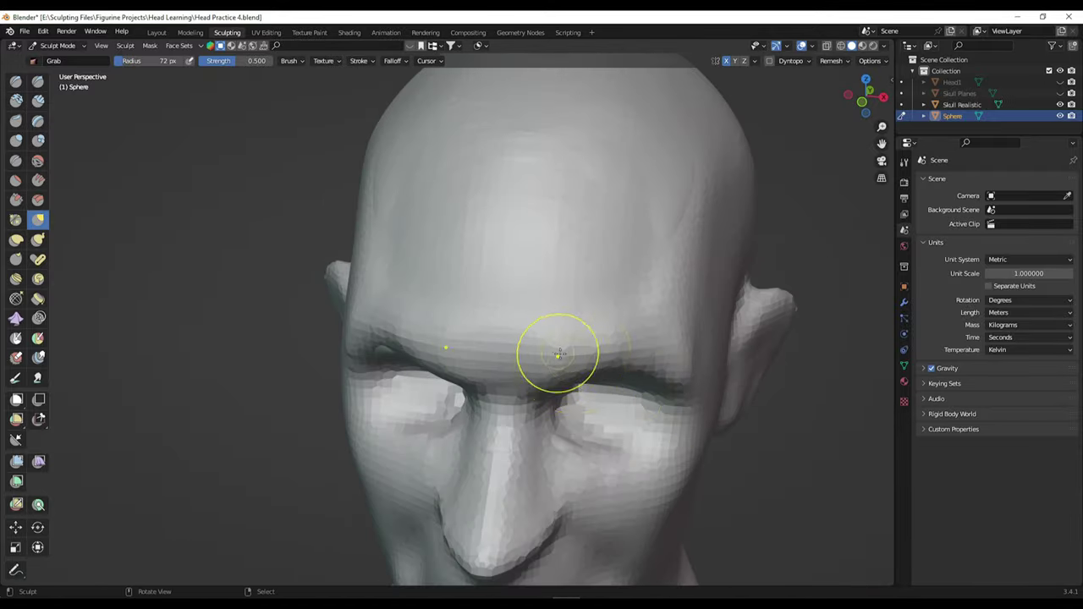
Set the Draw Sharp brush radius to 36 px and carve the ear's helix rim.
{"action": "mouse_move", "coordinate": [558, 354]}
{"action": "middle_mouse_down"}
{"action": "mouse_move", "coordinate": [680, 398]}
{"action": "mouse_move", "coordinate": [580, 399]}
{"action": "middle_mouse_up"}
{"action": "key", "text": "shift+space"}
{"action": "scroll", "coordinate": [494, 329], "scroll_direction": "up", "scroll_amount": 2}
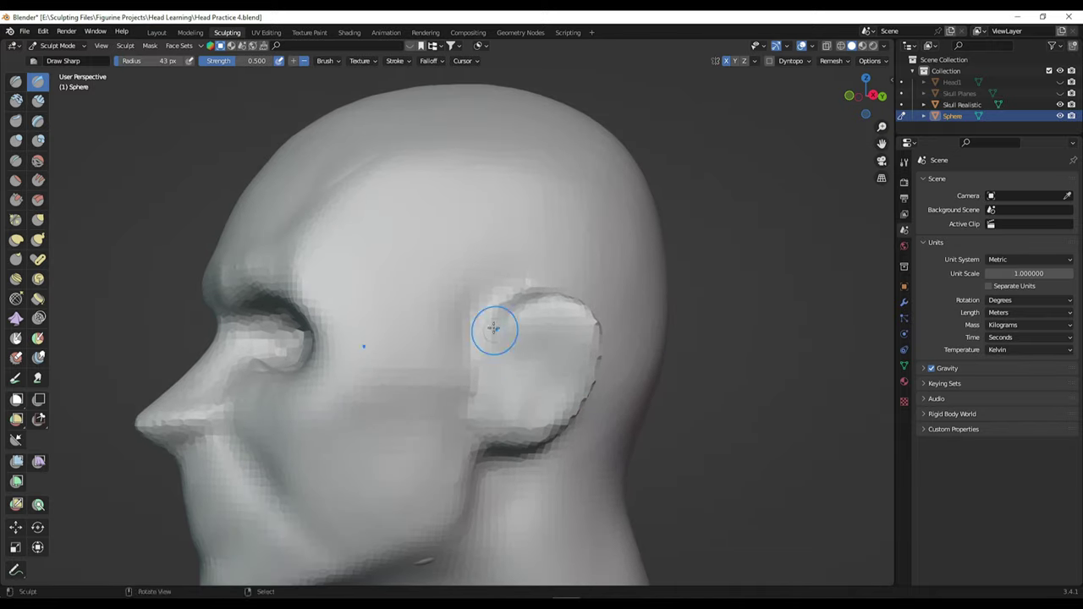
{"action": "mouse_move", "coordinate": [573, 392]}
{"action": "middle_mouse_down"}
{"action": "mouse_move", "coordinate": [487, 407]}
{"action": "mouse_move", "coordinate": [483, 386]}
{"action": "mouse_move", "coordinate": [503, 402]}
{"action": "middle_mouse_up"}
{"action": "left_click", "coordinate": [499, 397]}
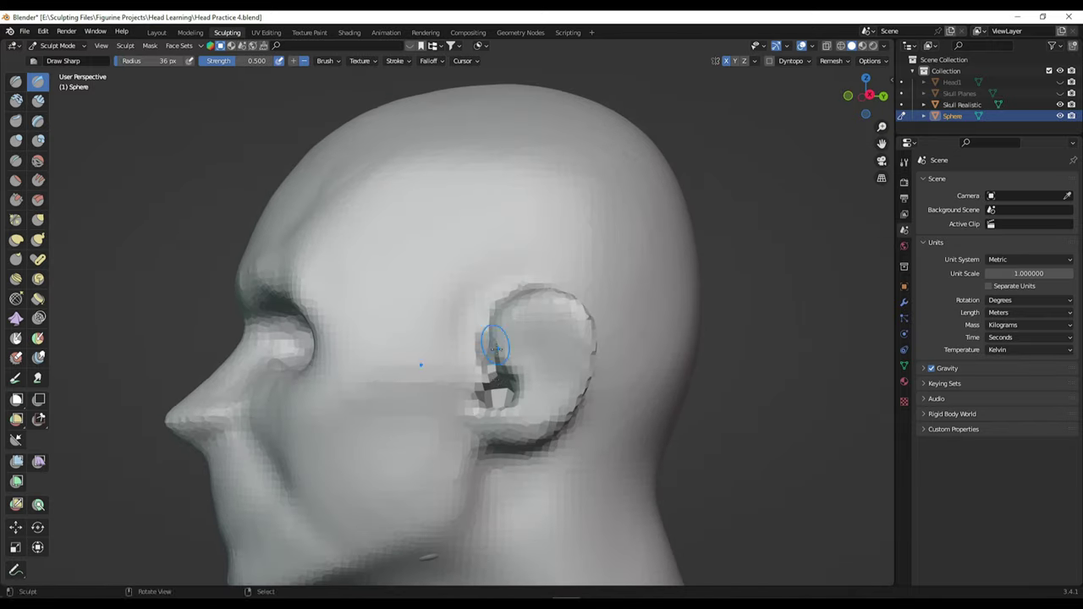
{"action": "mouse_move", "coordinate": [496, 347]}
{"action": "middle_mouse_down"}
{"action": "mouse_move", "coordinate": [467, 403]}
{"action": "mouse_move", "coordinate": [554, 403]}
{"action": "middle_mouse_up"}
Pull the ear into shape with the Grab brush from close and rear views.
{"action": "key", "text": "g"}
{"action": "mouse_move", "coordinate": [459, 325]}
{"action": "middle_mouse_down"}
{"action": "mouse_move", "coordinate": [561, 447]}
{"action": "mouse_move", "coordinate": [483, 357]}
{"action": "mouse_move", "coordinate": [527, 310]}
{"action": "middle_mouse_up"}
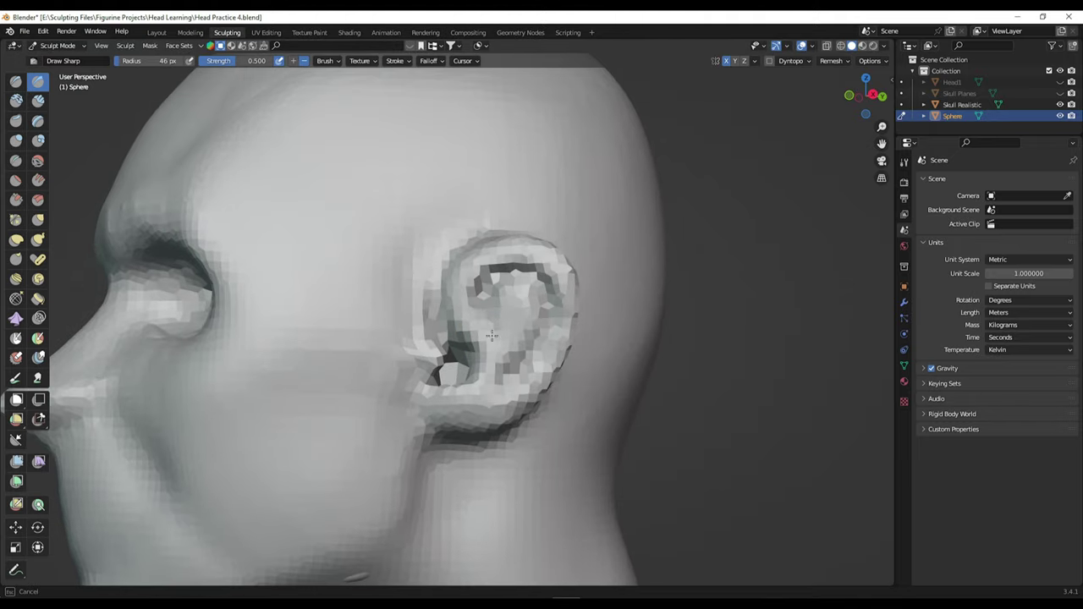
{"action": "mouse_move", "coordinate": [478, 385]}
{"action": "middle_mouse_down"}
{"action": "mouse_move", "coordinate": [516, 353]}
{"action": "mouse_move", "coordinate": [533, 440]}
{"action": "mouse_move", "coordinate": [589, 509]}
{"action": "mouse_move", "coordinate": [536, 447]}
{"action": "mouse_move", "coordinate": [524, 457]}
{"action": "middle_mouse_up"}
{"action": "key", "text": "g"}
{"action": "mouse_move", "coordinate": [546, 421]}
{"action": "middle_mouse_down"}
{"action": "mouse_move", "coordinate": [597, 438]}
{"action": "mouse_move", "coordinate": [582, 337]}
{"action": "middle_mouse_up"}
Resize the brush, carve the inner ear folds with Draw Sharp, and save Head Practice 4.blend.
{"action": "key", "text": "f"}
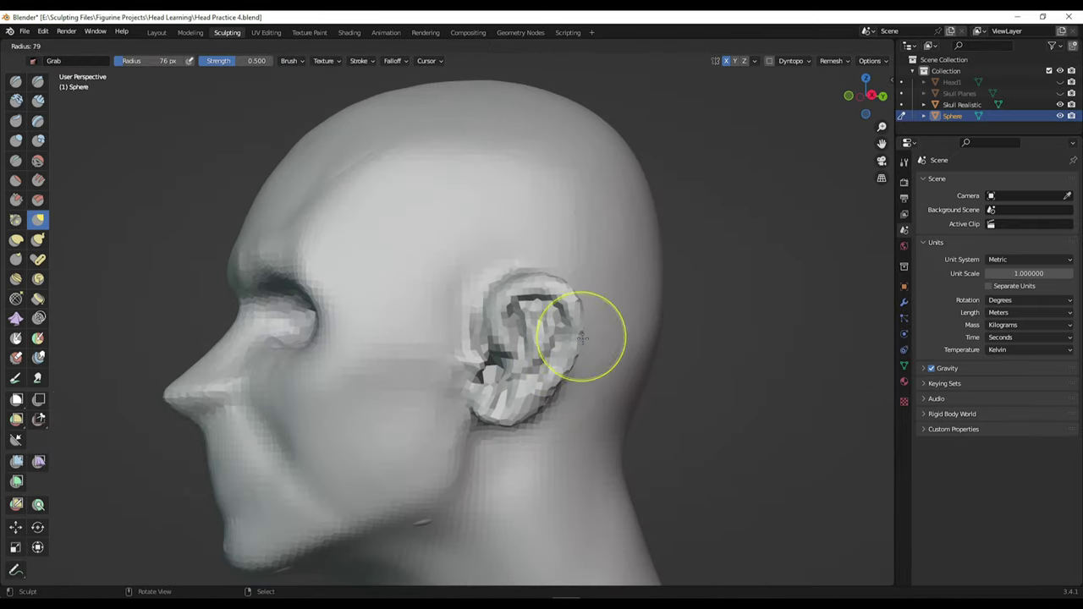
{"action": "mouse_move", "coordinate": [498, 324]}
{"action": "middle_mouse_down"}
{"action": "mouse_move", "coordinate": [594, 418]}
{"action": "mouse_move", "coordinate": [580, 429]}
{"action": "mouse_move", "coordinate": [546, 406]}
{"action": "mouse_move", "coordinate": [520, 422]}
{"action": "mouse_move", "coordinate": [513, 285]}
{"action": "mouse_move", "coordinate": [525, 304]}
{"action": "middle_mouse_up"}
{"action": "key", "text": "shift+x"}
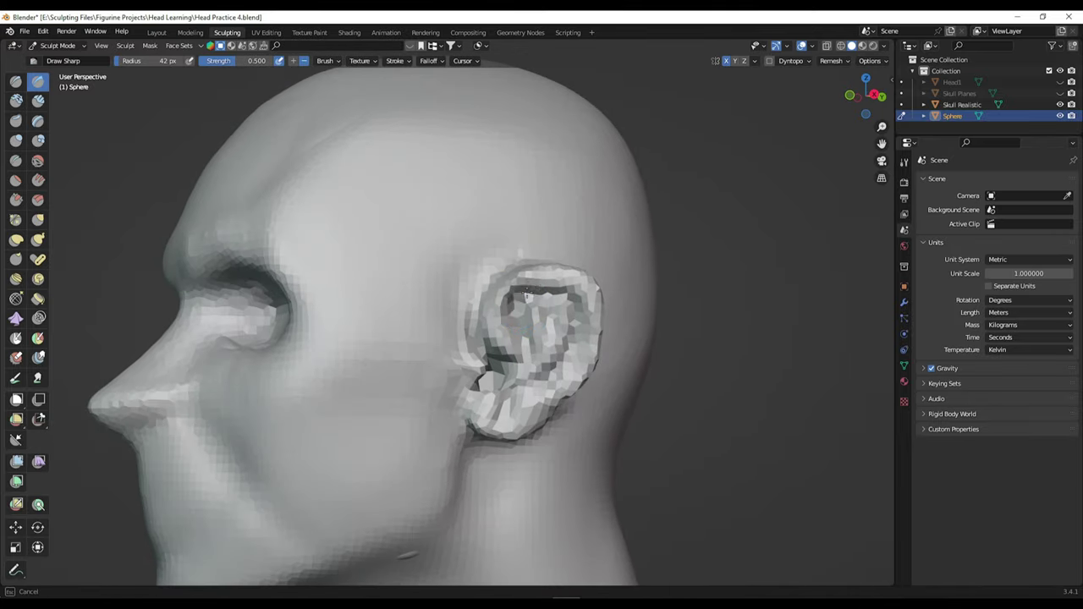
{"action": "mouse_move", "coordinate": [533, 353]}
{"action": "middle_mouse_down"}
{"action": "mouse_move", "coordinate": [559, 339]}
{"action": "mouse_move", "coordinate": [647, 391]}
{"action": "mouse_move", "coordinate": [652, 418]}
{"action": "middle_mouse_up"}
{"action": "key", "text": "ctrl+s"}
Set the Grab brush radius to 64 px, close the symmetry settings and save.
{"action": "left_click", "coordinate": [494, 302]}
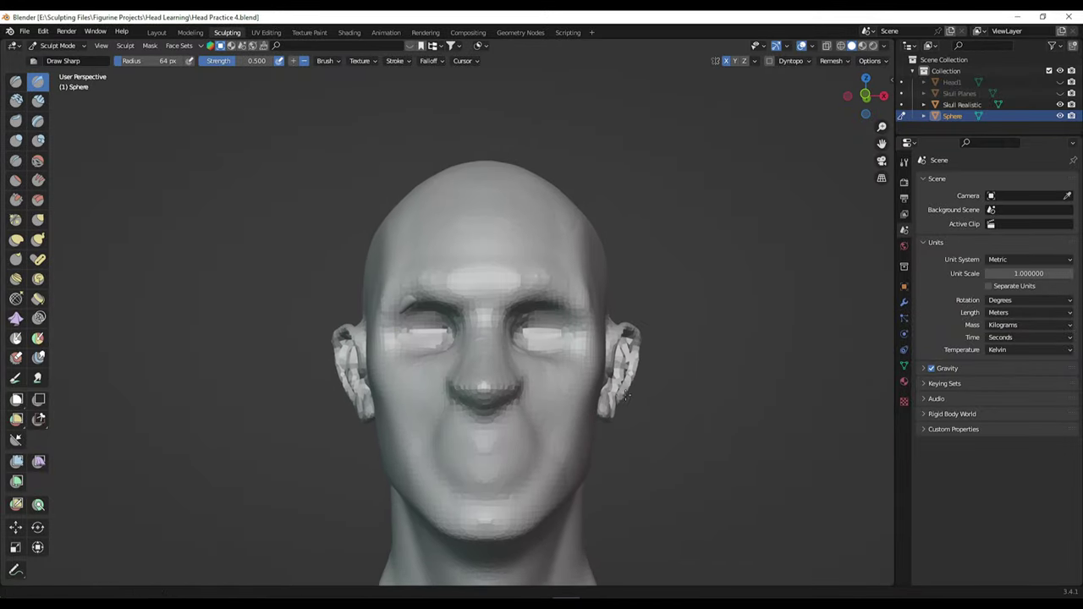
{"action": "mouse_move", "coordinate": [494, 302]}
{"action": "middle_mouse_down"}
{"action": "mouse_move", "coordinate": [474, 367]}
{"action": "mouse_move", "coordinate": [646, 420]}
{"action": "middle_mouse_up"}
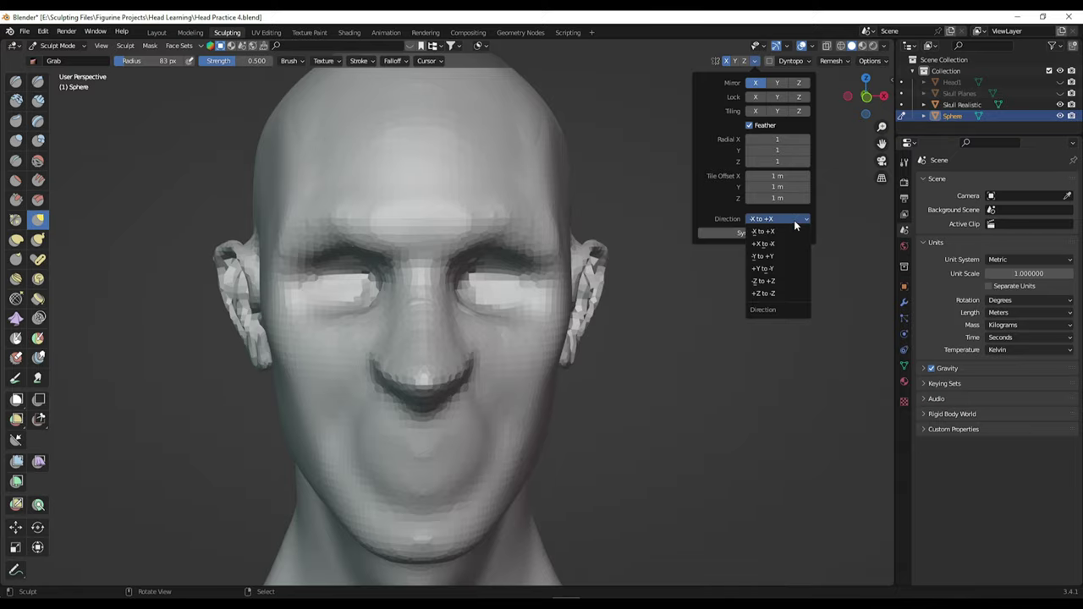
{"action": "left_click", "coordinate": [770, 240]}
{"action": "key", "text": "ctrl+s"}
Save again and inspect the face from front and three-quarter views.
{"action": "mouse_move", "coordinate": [648, 431]}
{"action": "middle_mouse_down"}
{"action": "mouse_move", "coordinate": [606, 397]}
{"action": "mouse_move", "coordinate": [483, 422]}
{"action": "middle_mouse_up"}
{"action": "key", "text": "ctrl+s"}
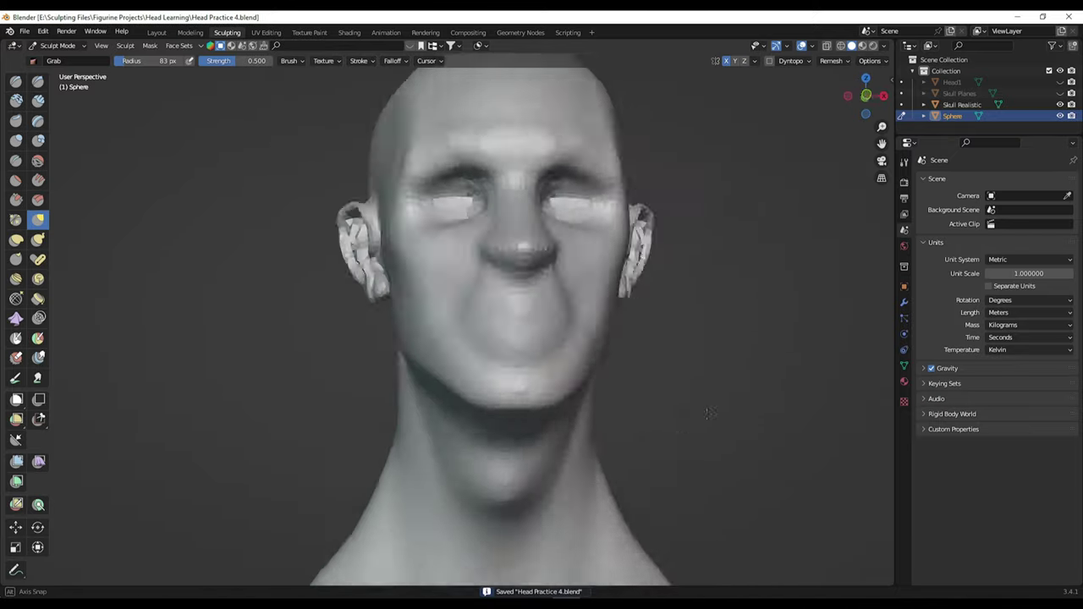
{"action": "left_click", "coordinate": [828, 47]}
{"action": "mouse_move", "coordinate": [786, 406]}
{"action": "middle_mouse_down"}
{"action": "mouse_move", "coordinate": [804, 462]}
{"action": "mouse_move", "coordinate": [749, 423]}
{"action": "mouse_move", "coordinate": [812, 433]}
{"action": "mouse_move", "coordinate": [720, 408]}
{"action": "mouse_move", "coordinate": [690, 417]}
{"action": "middle_mouse_up"}
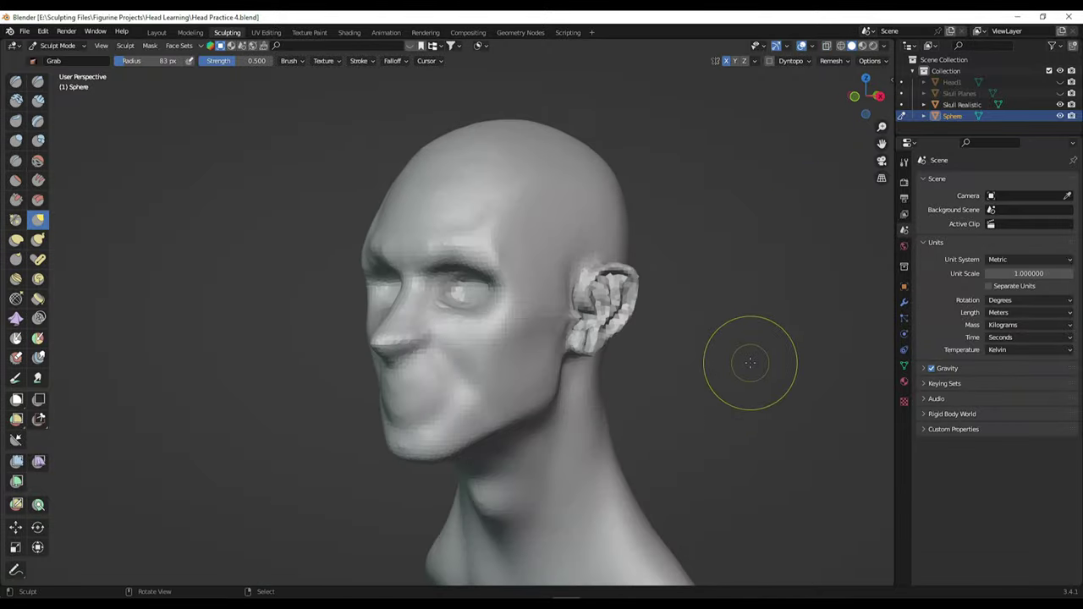
{"action": "mouse_move", "coordinate": [749, 362]}
{"action": "middle_mouse_down"}
{"action": "mouse_move", "coordinate": [537, 442]}
{"action": "mouse_move", "coordinate": [450, 496]}
{"action": "mouse_move", "coordinate": [602, 480]}
{"action": "mouse_move", "coordinate": [550, 474]}
{"action": "mouse_move", "coordinate": [749, 399]}
{"action": "mouse_move", "coordinate": [736, 441]}
{"action": "mouse_move", "coordinate": [774, 435]}
{"action": "mouse_move", "coordinate": [672, 445]}
{"action": "mouse_move", "coordinate": [726, 429]}
{"action": "middle_mouse_up"}
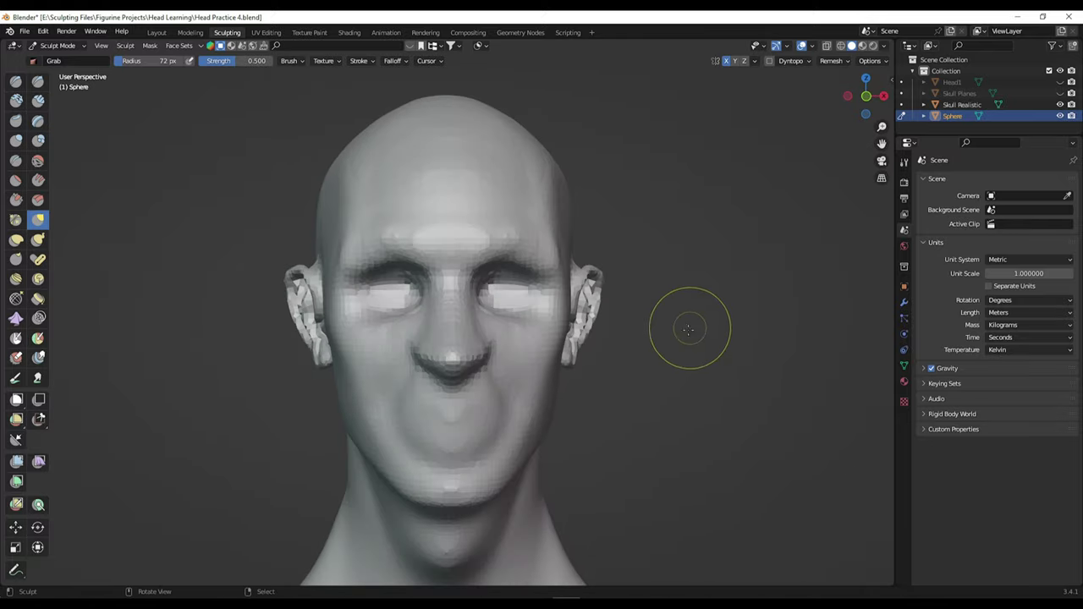
Resize the Draw Sharp brush, sharpen the brow creases from the front, and save.
{"action": "mouse_move", "coordinate": [689, 329]}
{"action": "middle_mouse_down"}
{"action": "mouse_move", "coordinate": [634, 393]}
{"action": "mouse_move", "coordinate": [632, 339]}
{"action": "mouse_move", "coordinate": [607, 383]}
{"action": "mouse_move", "coordinate": [520, 387]}
{"action": "mouse_move", "coordinate": [551, 319]}
{"action": "mouse_move", "coordinate": [535, 324]}
{"action": "mouse_move", "coordinate": [559, 319]}
{"action": "middle_mouse_up"}
{"action": "key", "text": "shift+x"}
{"action": "key", "text": "shift+x"}
{"action": "key", "text": "f"}
{"action": "middle_click_drag", "start_coordinate": [551, 337], "coordinate": [641, 357]}
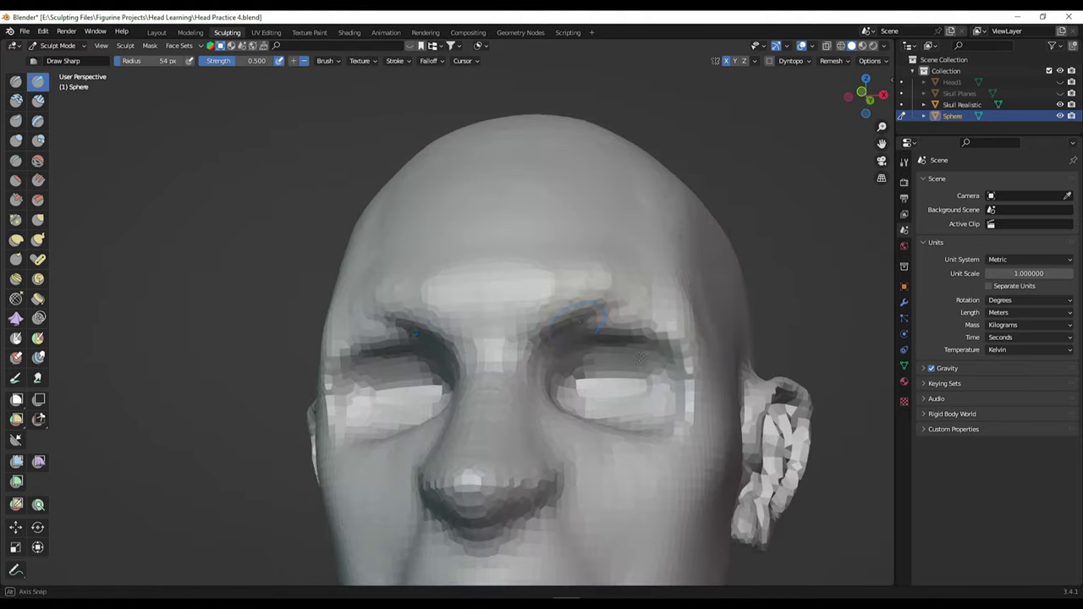
{"action": "mouse_move", "coordinate": [521, 316]}
{"action": "middle_mouse_down"}
{"action": "mouse_move", "coordinate": [519, 375]}
{"action": "mouse_move", "coordinate": [496, 338]}
{"action": "mouse_move", "coordinate": [539, 342]}
{"action": "middle_mouse_up"}
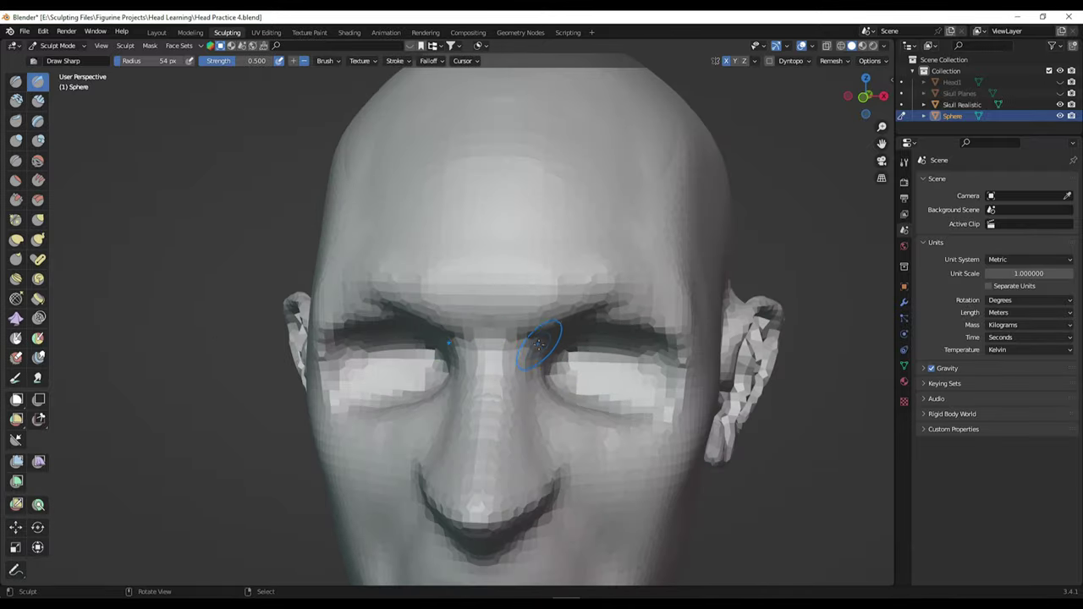
{"action": "mouse_move", "coordinate": [515, 294]}
{"action": "middle_mouse_down"}
{"action": "mouse_move", "coordinate": [701, 403]}
{"action": "mouse_move", "coordinate": [550, 338]}
{"action": "mouse_move", "coordinate": [745, 355]}
{"action": "mouse_move", "coordinate": [574, 315]}
{"action": "mouse_move", "coordinate": [719, 355]}
{"action": "mouse_move", "coordinate": [643, 381]}
{"action": "mouse_move", "coordinate": [665, 394]}
{"action": "mouse_move", "coordinate": [633, 383]}
{"action": "mouse_move", "coordinate": [592, 397]}
{"action": "mouse_move", "coordinate": [701, 429]}
{"action": "mouse_move", "coordinate": [592, 381]}
{"action": "mouse_move", "coordinate": [609, 355]}
{"action": "mouse_move", "coordinate": [580, 307]}
{"action": "mouse_move", "coordinate": [596, 340]}
{"action": "middle_mouse_up"}
{"action": "key", "text": "ctrl+s"}
Carve the mouth line between the upper and lower lips with a smaller Draw Sharp brush.
{"action": "key", "text": "x"}
{"action": "mouse_move", "coordinate": [641, 393]}
{"action": "middle_mouse_down"}
{"action": "mouse_move", "coordinate": [560, 273]}
{"action": "mouse_move", "coordinate": [643, 356]}
{"action": "mouse_move", "coordinate": [556, 339]}
{"action": "mouse_move", "coordinate": [508, 423]}
{"action": "middle_mouse_up"}
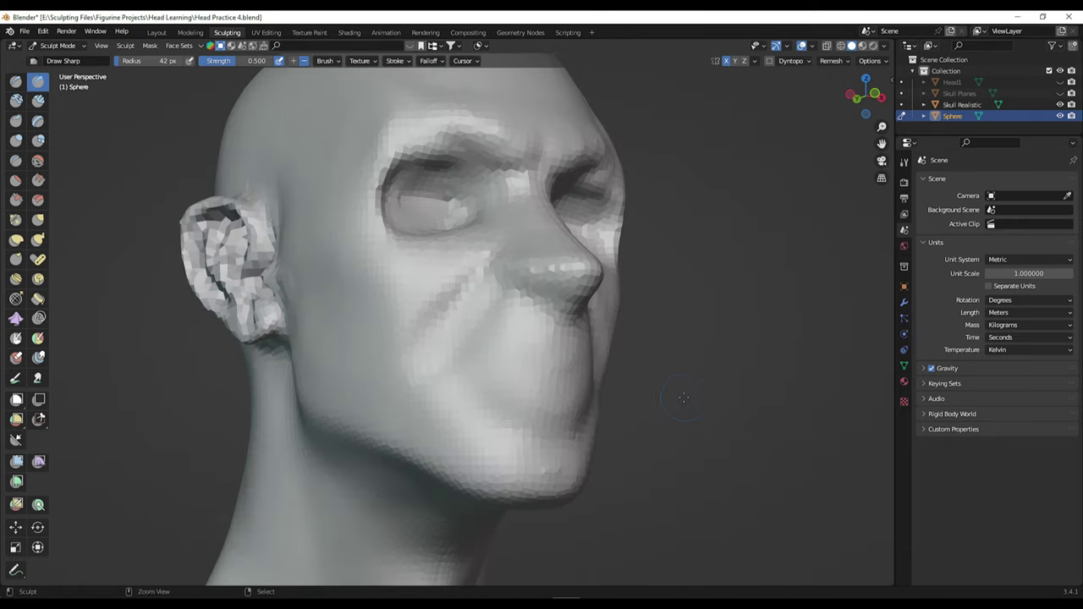
{"action": "scroll", "coordinate": [507, 423], "scroll_direction": "up", "scroll_amount": 2}
{"action": "key", "text": "f"}
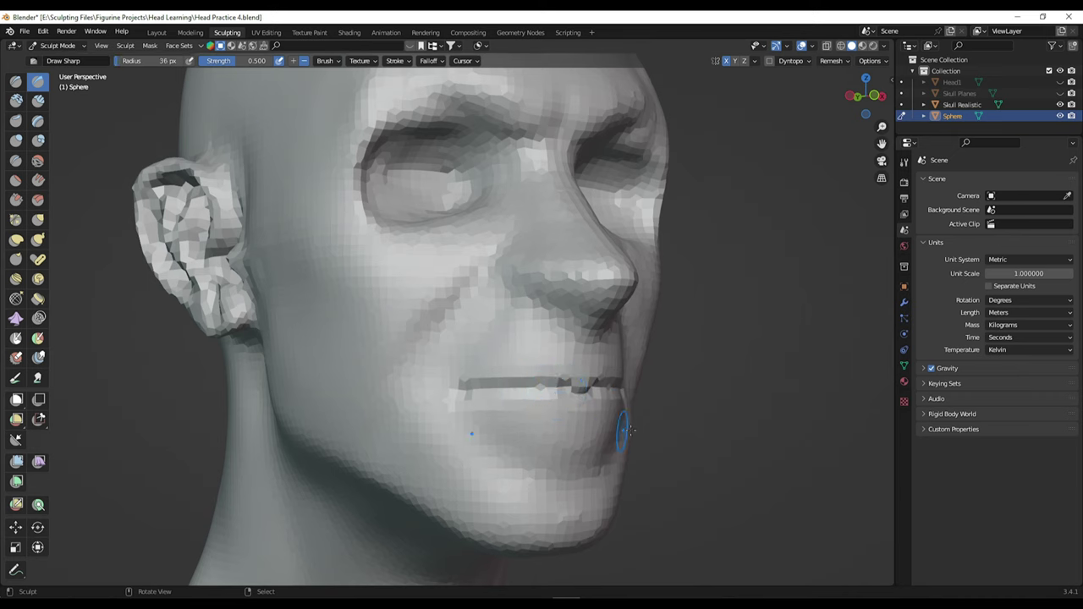
{"action": "mouse_move", "coordinate": [624, 431]}
{"action": "middle_mouse_down"}
{"action": "mouse_move", "coordinate": [592, 427]}
{"action": "mouse_move", "coordinate": [666, 423]}
{"action": "mouse_move", "coordinate": [663, 438]}
{"action": "mouse_move", "coordinate": [519, 396]}
{"action": "mouse_move", "coordinate": [685, 454]}
{"action": "middle_mouse_up"}
{"action": "mouse_move", "coordinate": [466, 444]}
{"action": "middle_mouse_down"}
{"action": "mouse_move", "coordinate": [503, 430]}
{"action": "mouse_move", "coordinate": [491, 431]}
{"action": "mouse_move", "coordinate": [743, 444]}
{"action": "middle_mouse_up"}
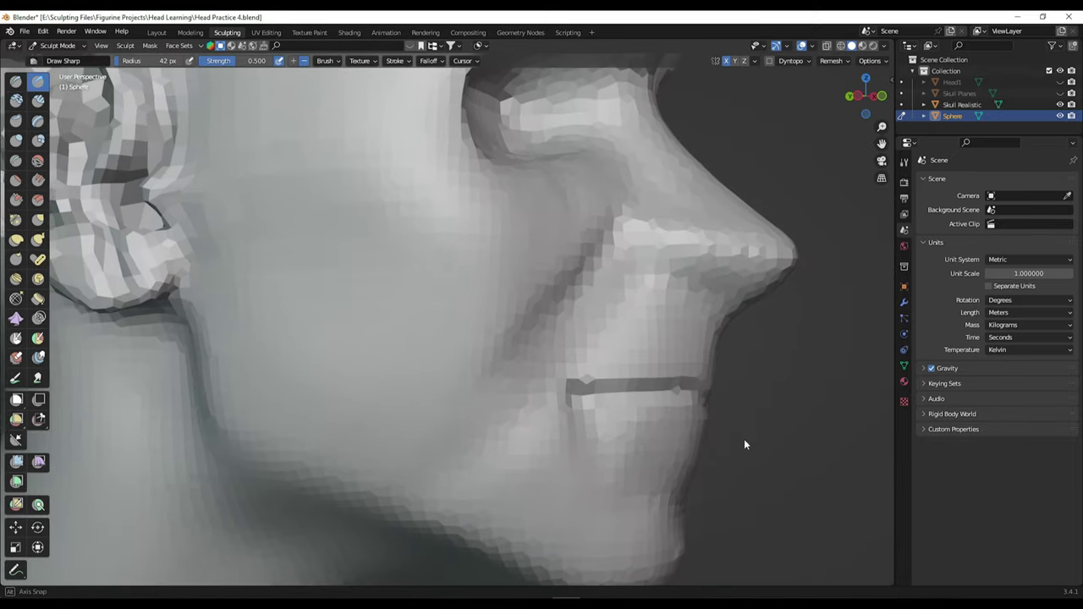
{"action": "mouse_move", "coordinate": [730, 387]}
{"action": "middle_mouse_down"}
{"action": "mouse_move", "coordinate": [614, 350]}
{"action": "mouse_move", "coordinate": [762, 430]}
{"action": "middle_mouse_up"}
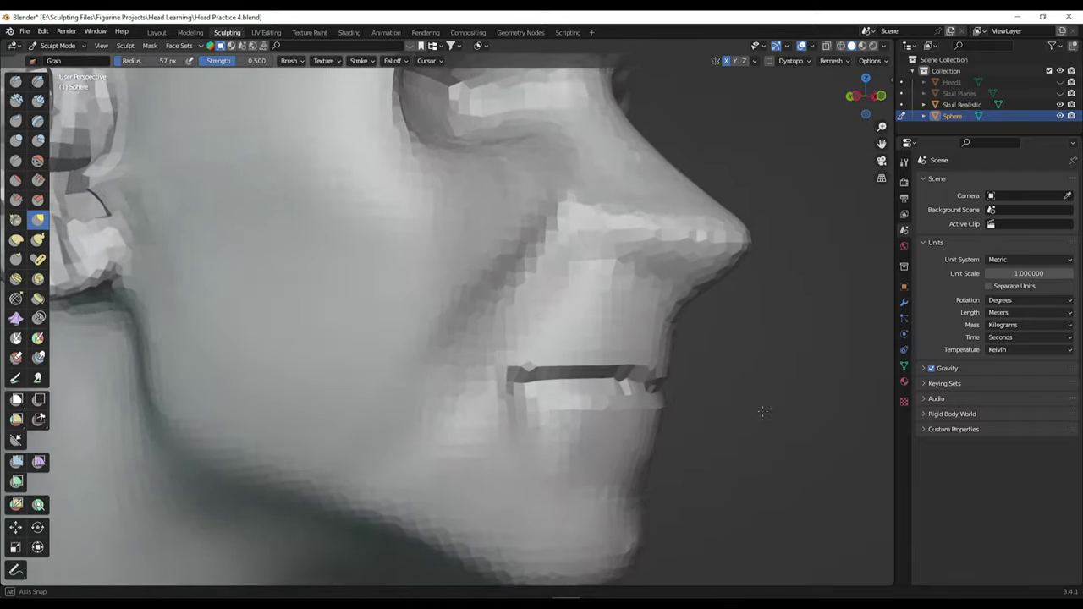
{"action": "middle_click_drag", "start_coordinate": [763, 411], "coordinate": [648, 360]}
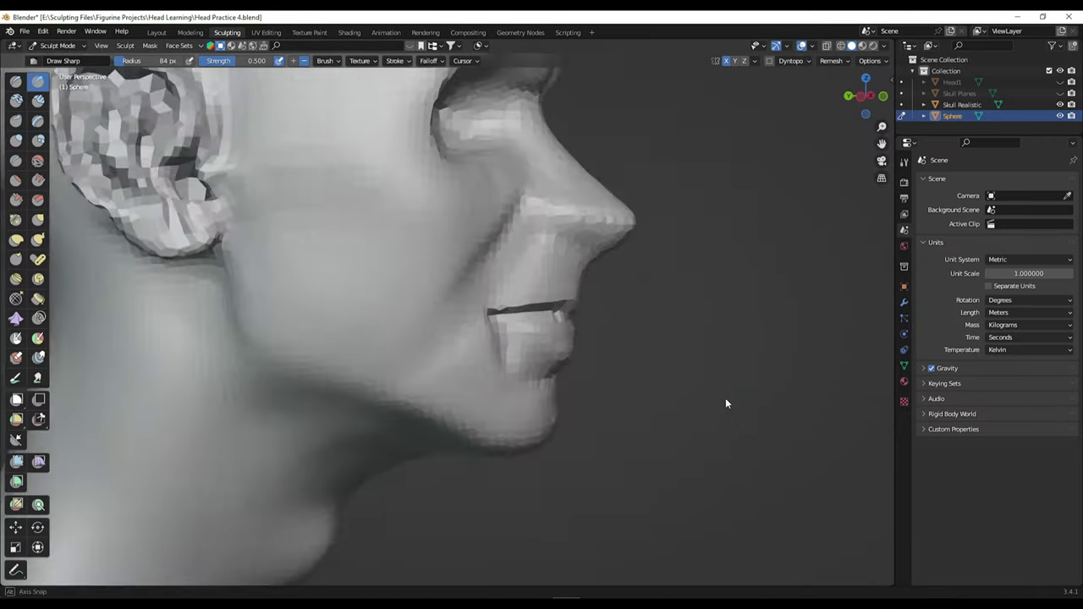
Resize the brush and deepen the folds running from the nose around the mouth and chin.
{"action": "key", "text": "f"}
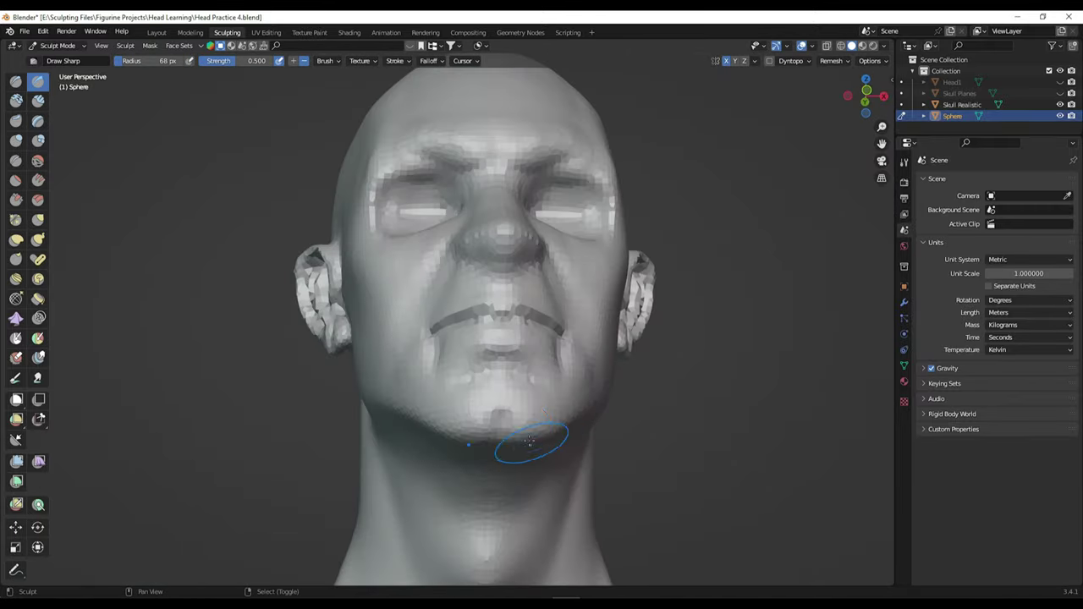
{"action": "mouse_move", "coordinate": [530, 440]}
{"action": "middle_mouse_down"}
{"action": "mouse_move", "coordinate": [669, 487]}
{"action": "mouse_move", "coordinate": [626, 480]}
{"action": "mouse_move", "coordinate": [632, 429]}
{"action": "mouse_move", "coordinate": [618, 439]}
{"action": "mouse_move", "coordinate": [550, 429]}
{"action": "mouse_move", "coordinate": [770, 448]}
{"action": "mouse_move", "coordinate": [615, 410]}
{"action": "mouse_move", "coordinate": [552, 423]}
{"action": "middle_mouse_up"}
{"action": "scroll", "coordinate": [554, 478], "scroll_direction": "up", "scroll_amount": 3}
{"action": "scroll", "coordinate": [554, 478], "scroll_direction": "down", "scroll_amount": 4}
{"action": "scroll", "coordinate": [618, 439], "scroll_direction": "up", "scroll_amount": 2}
{"action": "scroll", "coordinate": [534, 428], "scroll_direction": "up", "scroll_amount": 3}
{"action": "scroll", "coordinate": [533, 429], "scroll_direction": "down", "scroll_amount": 3}
{"action": "scroll", "coordinate": [615, 410], "scroll_direction": "up", "scroll_amount": 3}
Shape the lips with a resized Grab brush, checking from the side and front.
{"action": "key", "text": "g"}
{"action": "key", "text": "f"}
{"action": "scroll", "coordinate": [643, 425], "scroll_direction": "down", "scroll_amount": 2}
{"action": "middle_click_drag", "start_coordinate": [643, 425], "coordinate": [583, 398]}
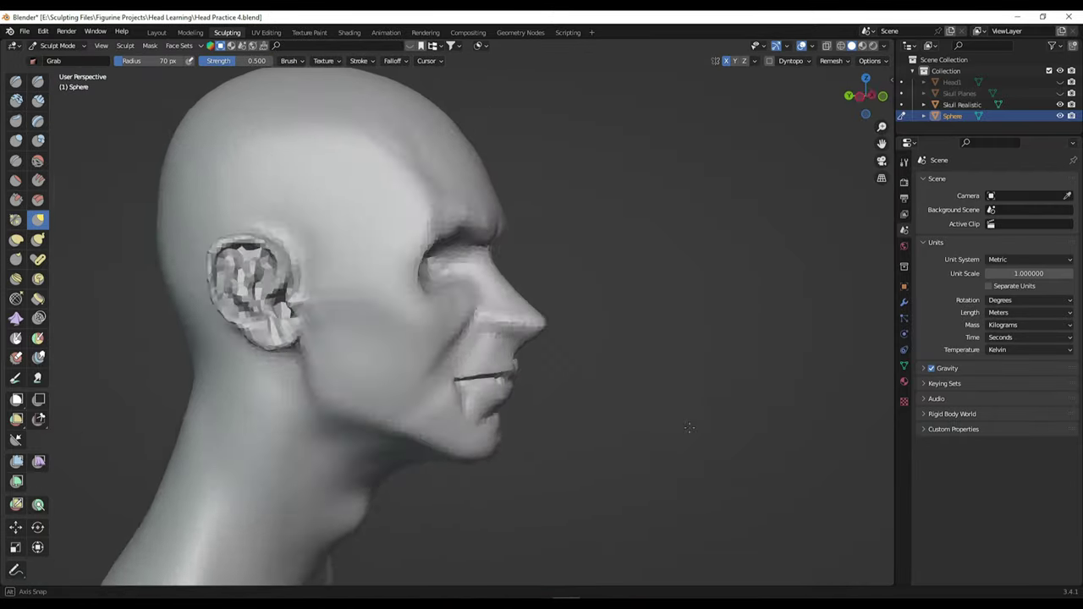
{"action": "scroll", "coordinate": [548, 364], "scroll_direction": "up", "scroll_amount": 3}
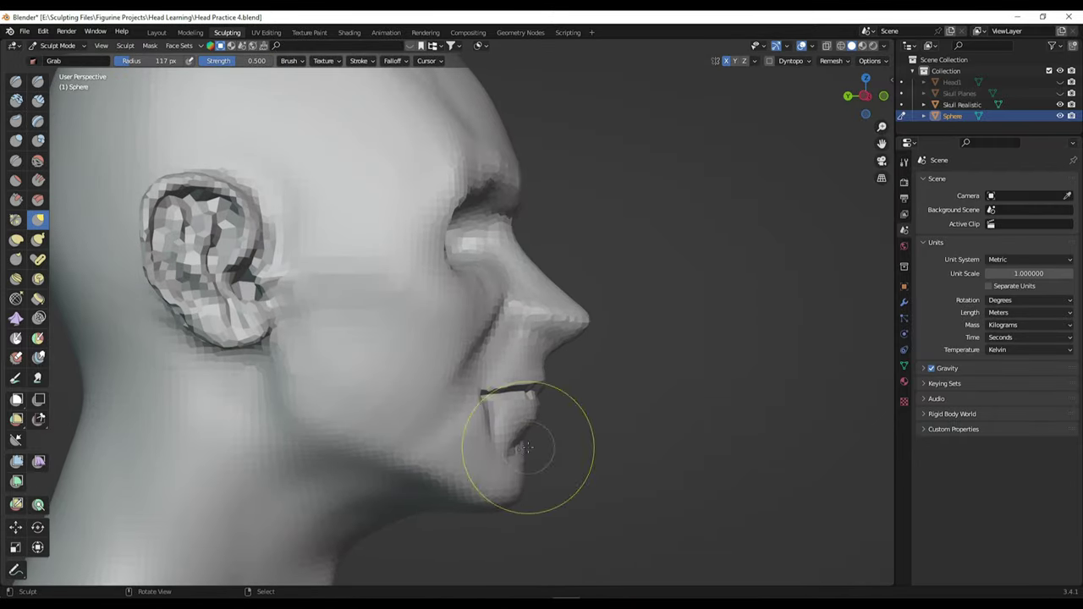
{"action": "mouse_move", "coordinate": [558, 345]}
{"action": "middle_mouse_down"}
{"action": "mouse_move", "coordinate": [490, 353]}
{"action": "mouse_move", "coordinate": [542, 313]}
{"action": "mouse_move", "coordinate": [480, 258]}
{"action": "mouse_move", "coordinate": [480, 290]}
{"action": "middle_mouse_up"}
{"action": "scroll", "coordinate": [507, 355], "scroll_direction": "down", "scroll_amount": 3}
{"action": "scroll", "coordinate": [489, 353], "scroll_direction": "up", "scroll_amount": 4}
Shape the nostrils and upper lip, alternating between the Grab and Draw Sharp brushes.
{"action": "key", "text": "g"}
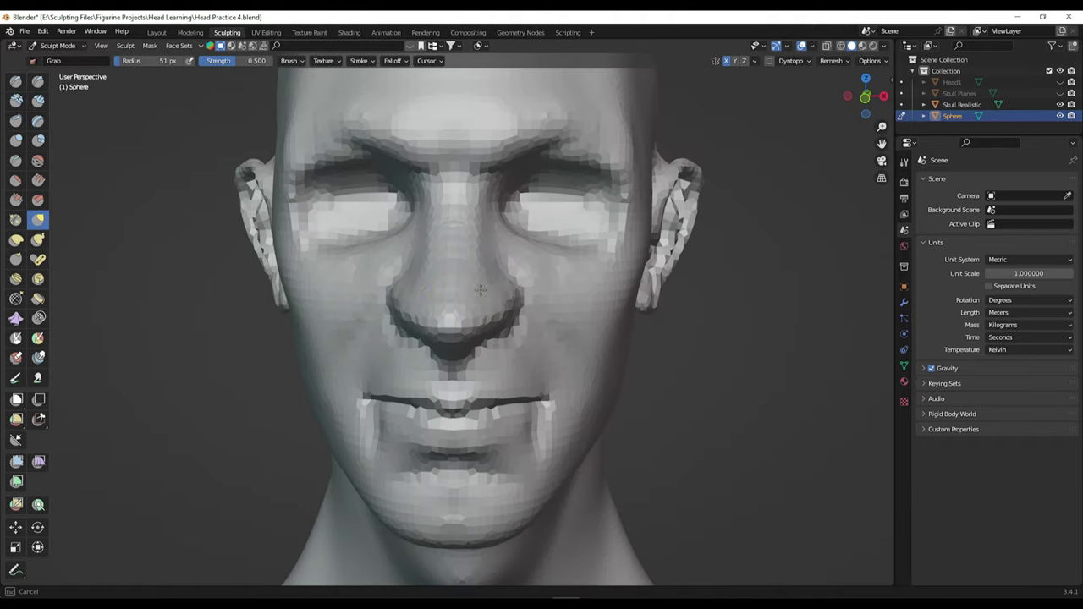
{"action": "mouse_move", "coordinate": [480, 328]}
{"action": "middle_mouse_down"}
{"action": "mouse_move", "coordinate": [508, 278]}
{"action": "mouse_move", "coordinate": [561, 307]}
{"action": "mouse_move", "coordinate": [539, 309]}
{"action": "mouse_move", "coordinate": [526, 342]}
{"action": "mouse_move", "coordinate": [558, 323]}
{"action": "mouse_move", "coordinate": [544, 350]}
{"action": "mouse_move", "coordinate": [636, 395]}
{"action": "mouse_move", "coordinate": [641, 310]}
{"action": "mouse_move", "coordinate": [623, 355]}
{"action": "mouse_move", "coordinate": [626, 397]}
{"action": "mouse_move", "coordinate": [681, 439]}
{"action": "mouse_move", "coordinate": [572, 310]}
{"action": "mouse_move", "coordinate": [592, 302]}
{"action": "mouse_move", "coordinate": [754, 363]}
{"action": "mouse_move", "coordinate": [681, 372]}
{"action": "mouse_move", "coordinate": [683, 413]}
{"action": "mouse_move", "coordinate": [643, 397]}
{"action": "middle_mouse_up"}
{"action": "key", "text": "g"}
{"action": "key", "text": "shift+d"}
{"action": "key", "text": "g"}
{"action": "scroll", "coordinate": [597, 378], "scroll_direction": "up", "scroll_amount": 3}
{"action": "scroll", "coordinate": [598, 377], "scroll_direction": "down", "scroll_amount": 3}
{"action": "scroll", "coordinate": [626, 398], "scroll_direction": "down", "scroll_amount": 2}
{"action": "scroll", "coordinate": [592, 338], "scroll_direction": "up", "scroll_amount": 4}
{"action": "scroll", "coordinate": [643, 398], "scroll_direction": "up", "scroll_amount": 3}
{"action": "scroll", "coordinate": [574, 327], "scroll_direction": "up", "scroll_amount": 2}
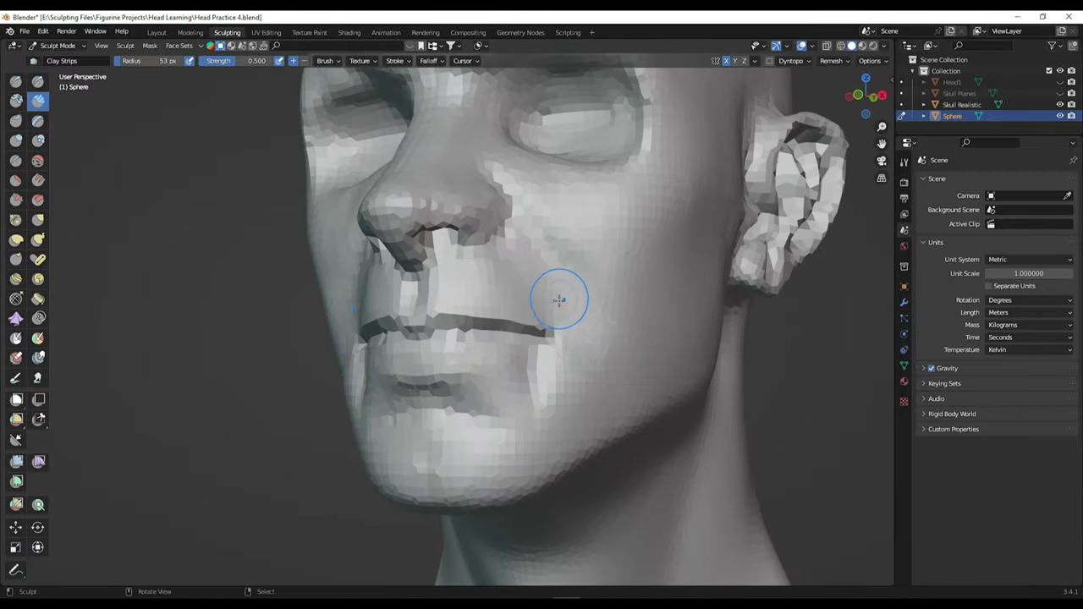
Refine the mouth line while checking it from frontal and three-quarter views.
{"action": "middle_click_drag", "start_coordinate": [570, 353], "coordinate": [535, 263]}
{"action": "mouse_move", "coordinate": [567, 373]}
{"action": "middle_mouse_down"}
{"action": "mouse_move", "coordinate": [573, 398]}
{"action": "mouse_move", "coordinate": [742, 442]}
{"action": "mouse_move", "coordinate": [619, 400]}
{"action": "mouse_move", "coordinate": [508, 415]}
{"action": "mouse_move", "coordinate": [701, 442]}
{"action": "mouse_move", "coordinate": [525, 423]}
{"action": "mouse_move", "coordinate": [692, 446]}
{"action": "middle_mouse_up"}
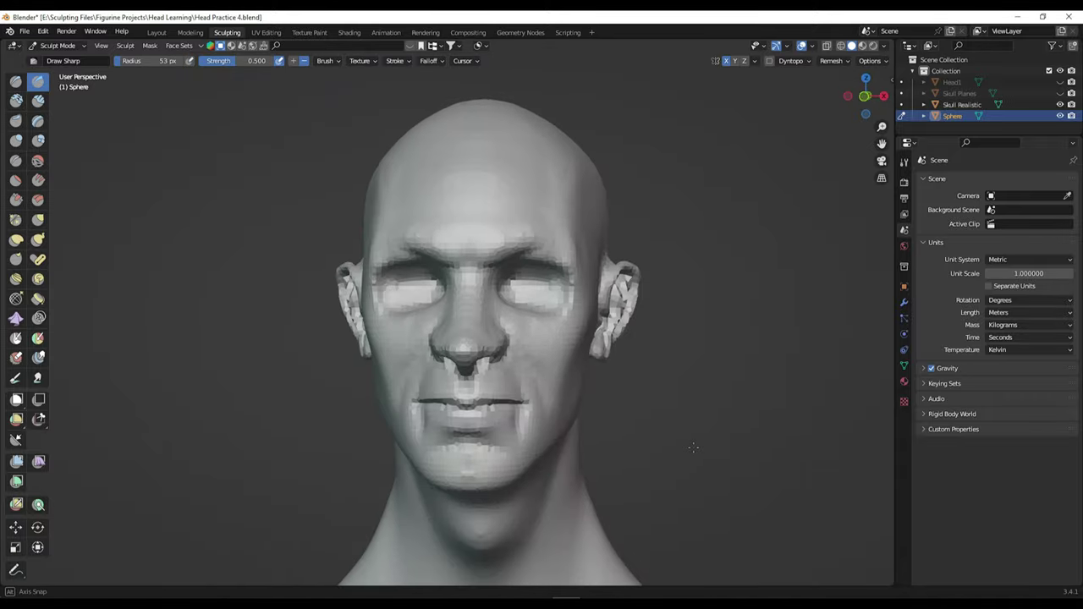
{"action": "middle_click_drag", "start_coordinate": [546, 387], "coordinate": [507, 406]}
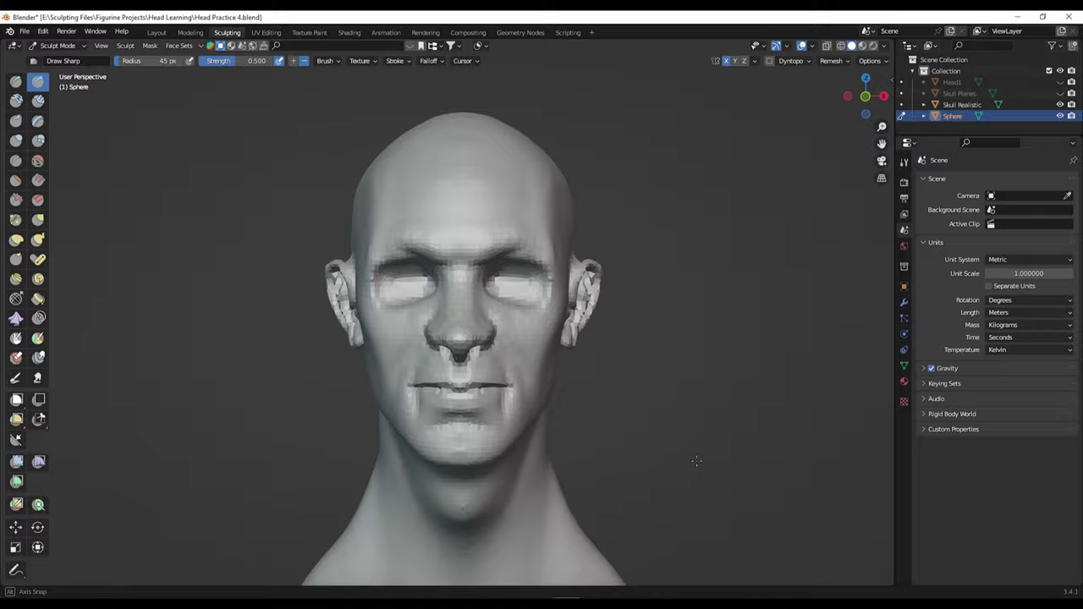
{"action": "mouse_move", "coordinate": [694, 457]}
{"action": "middle_mouse_down"}
{"action": "mouse_move", "coordinate": [525, 422]}
{"action": "mouse_move", "coordinate": [695, 438]}
{"action": "mouse_move", "coordinate": [742, 380]}
{"action": "mouse_move", "coordinate": [747, 411]}
{"action": "mouse_move", "coordinate": [648, 398]}
{"action": "middle_mouse_up"}
Set the brush size to 76 px and start pulling the ear's rim.
{"action": "key", "text": "r"}
{"action": "key", "text": "f"}
{"action": "left_click", "coordinate": [693, 405]}
{"action": "scroll", "coordinate": [563, 362], "scroll_direction": "up", "scroll_amount": 4}
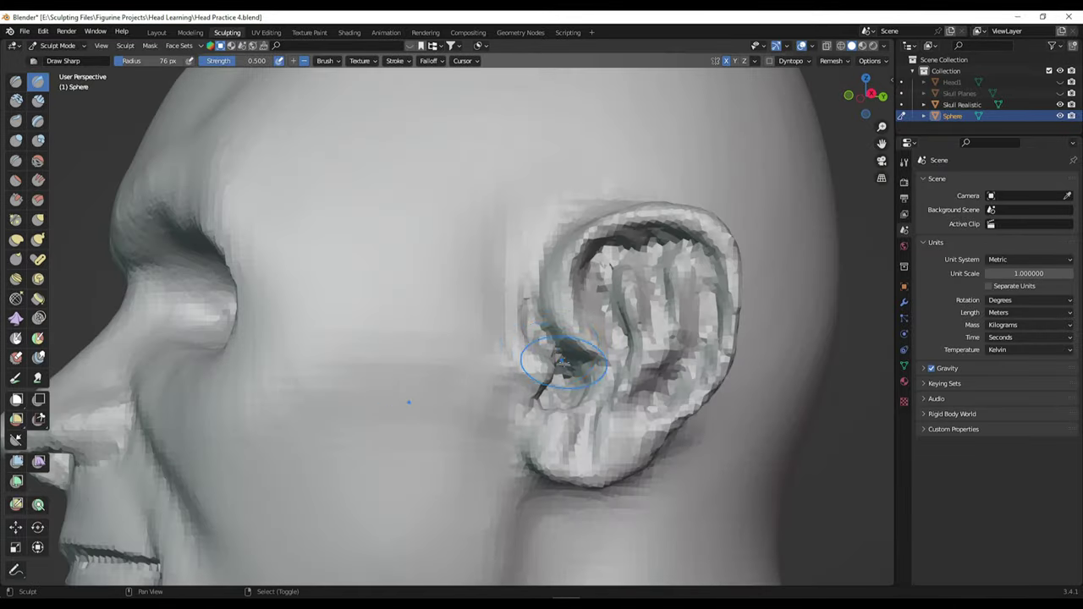
{"action": "mouse_move", "coordinate": [537, 338]}
{"action": "middle_mouse_down"}
{"action": "mouse_move", "coordinate": [584, 513]}
{"action": "mouse_move", "coordinate": [620, 220]}
{"action": "mouse_move", "coordinate": [616, 314]}
{"action": "mouse_move", "coordinate": [652, 398]}
{"action": "mouse_move", "coordinate": [645, 428]}
{"action": "mouse_move", "coordinate": [629, 387]}
{"action": "mouse_move", "coordinate": [624, 430]}
{"action": "mouse_move", "coordinate": [723, 466]}
{"action": "mouse_move", "coordinate": [612, 447]}
{"action": "mouse_move", "coordinate": [604, 465]}
{"action": "mouse_move", "coordinate": [550, 341]}
{"action": "middle_mouse_up"}
Define the ear's helix using Draw Sharp creases and Grab pulls.
{"action": "key", "text": "shift+x"}
{"action": "key", "text": "g"}
{"action": "scroll", "coordinate": [543, 475], "scroll_direction": "up", "scroll_amount": 2}
{"action": "scroll", "coordinate": [590, 464], "scroll_direction": "down", "scroll_amount": 4}
{"action": "scroll", "coordinate": [550, 341], "scroll_direction": "up", "scroll_amount": 4}
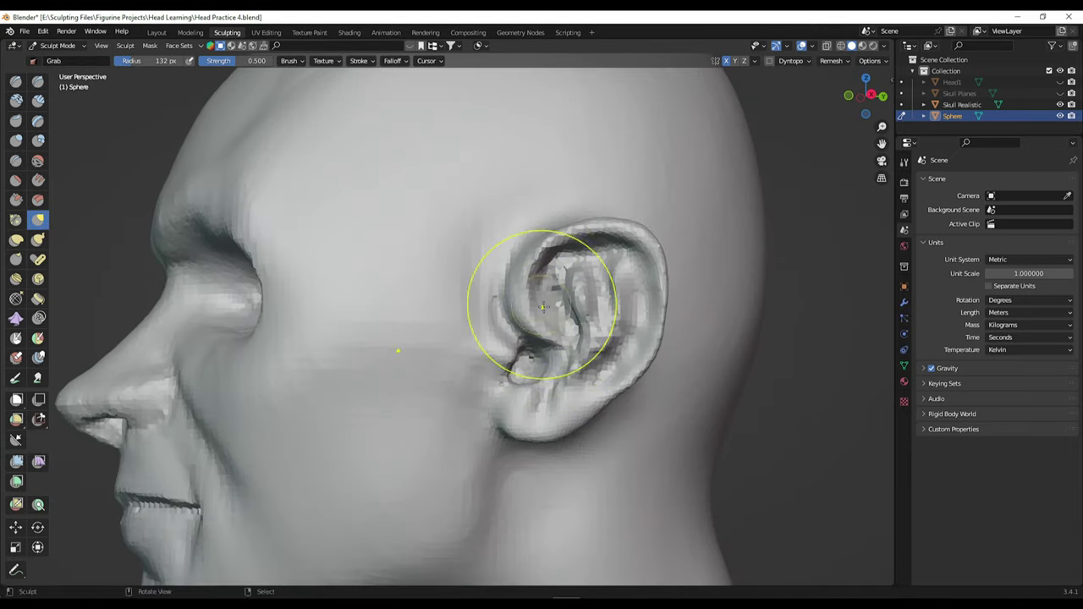
{"action": "middle_click_drag", "start_coordinate": [531, 293], "coordinate": [502, 337]}
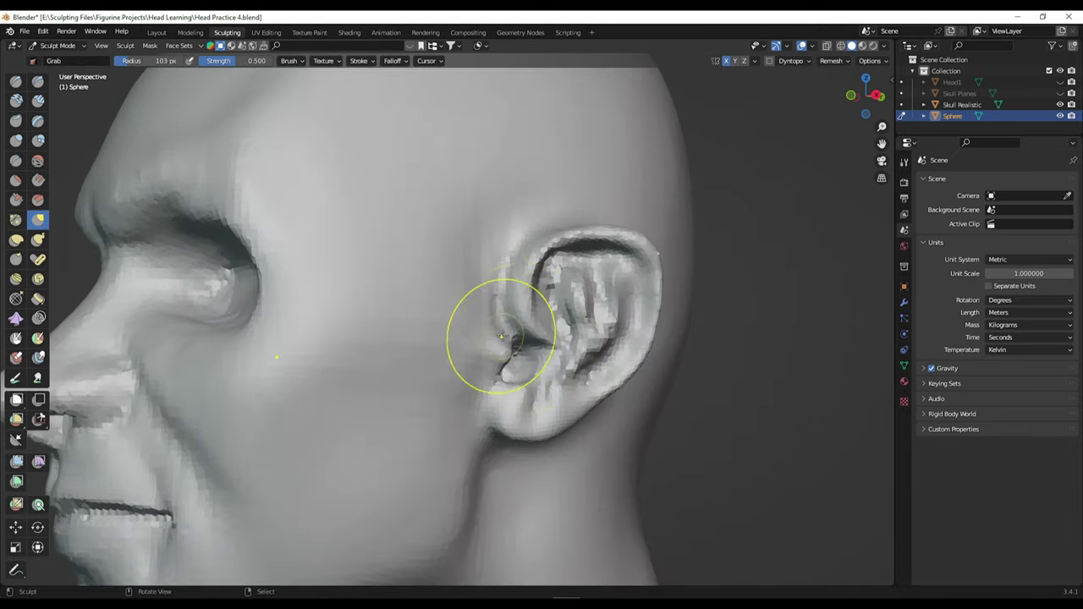
{"action": "middle_click_drag", "start_coordinate": [582, 385], "coordinate": [500, 356]}
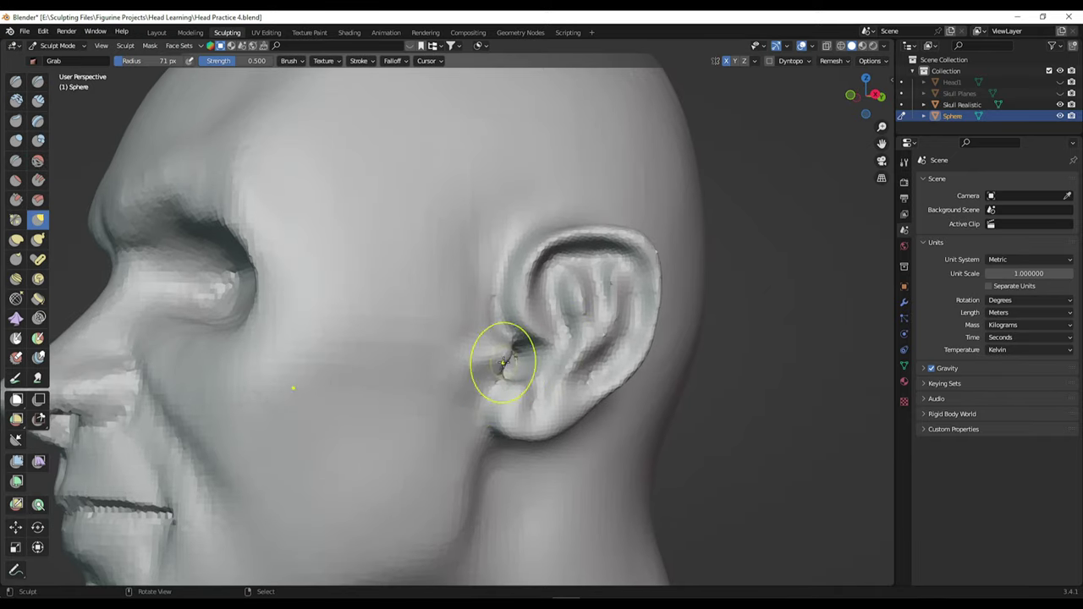
{"action": "mouse_move", "coordinate": [503, 362]}
{"action": "middle_mouse_down"}
{"action": "mouse_move", "coordinate": [471, 346]}
{"action": "mouse_move", "coordinate": [475, 385]}
{"action": "mouse_move", "coordinate": [616, 398]}
{"action": "mouse_move", "coordinate": [567, 381]}
{"action": "mouse_move", "coordinate": [604, 372]}
{"action": "middle_mouse_up"}
Carve deeper inner folds in the ear with Draw Sharp, checking from several angles.
{"action": "key", "text": "shift+x"}
{"action": "key", "text": "shift+x"}
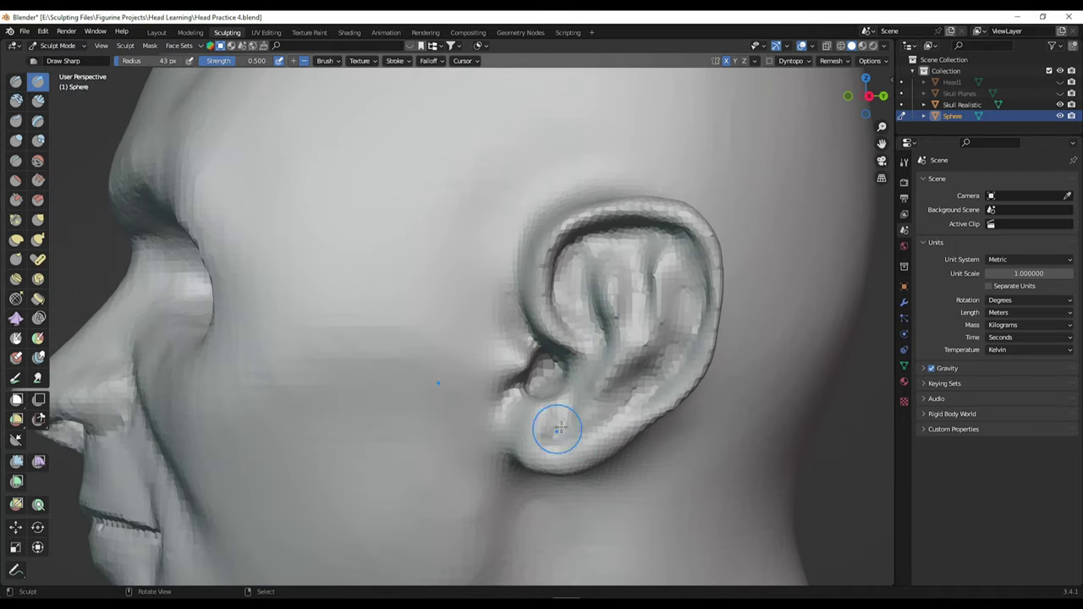
{"action": "mouse_move", "coordinate": [548, 413]}
{"action": "middle_mouse_down"}
{"action": "mouse_move", "coordinate": [538, 433]}
{"action": "mouse_move", "coordinate": [544, 419]}
{"action": "middle_mouse_up"}
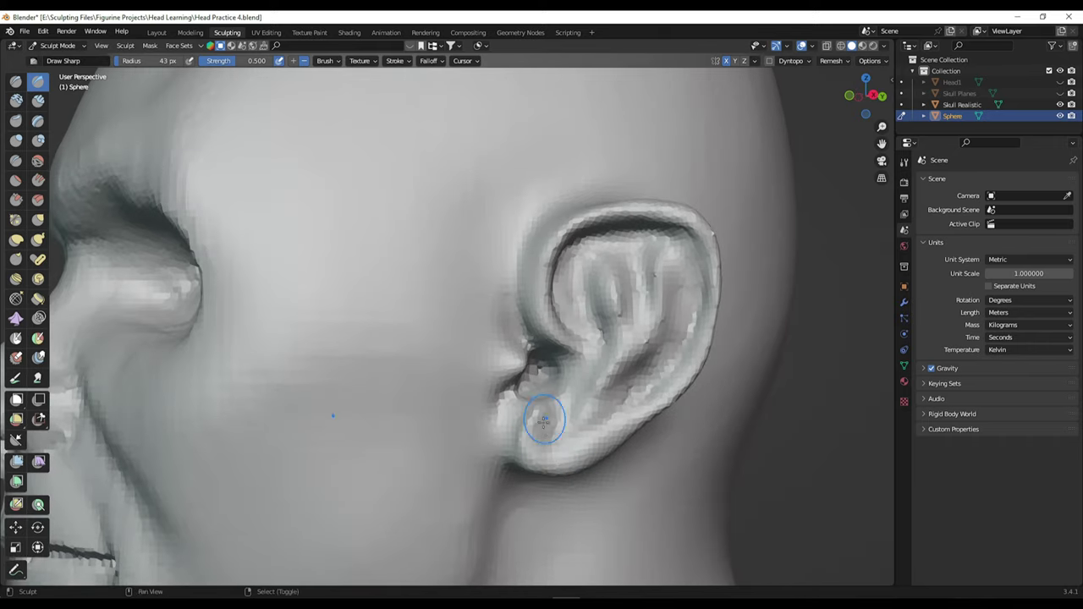
{"action": "middle_click_drag", "start_coordinate": [620, 368], "coordinate": [622, 312]}
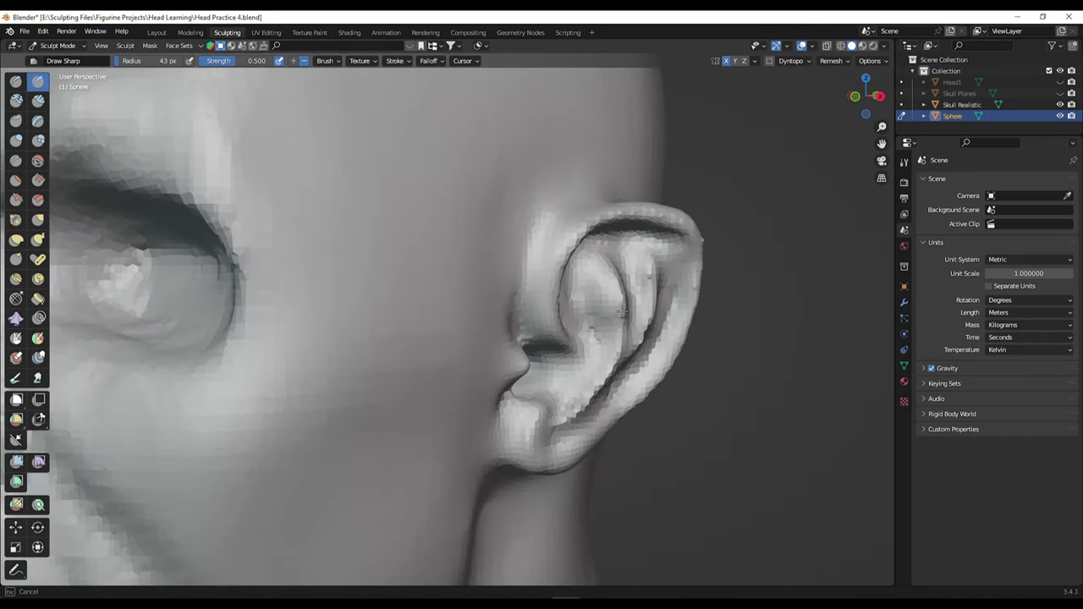
{"action": "mouse_move", "coordinate": [626, 360]}
{"action": "middle_mouse_down"}
{"action": "mouse_move", "coordinate": [630, 343]}
{"action": "mouse_move", "coordinate": [591, 343]}
{"action": "middle_mouse_up"}
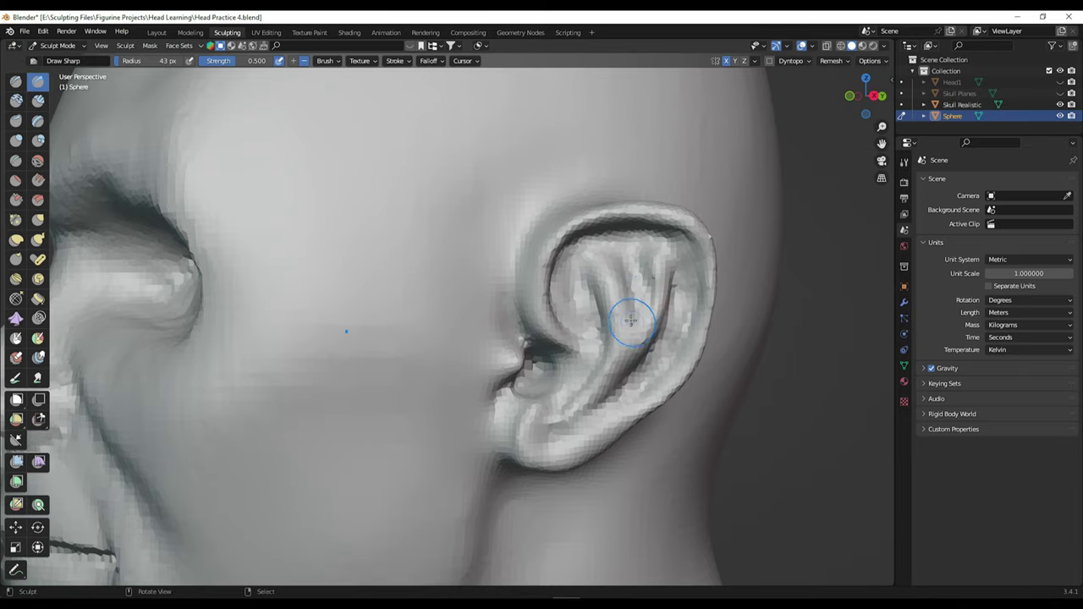
{"action": "scroll", "coordinate": [746, 438], "scroll_direction": "down", "scroll_amount": 8}
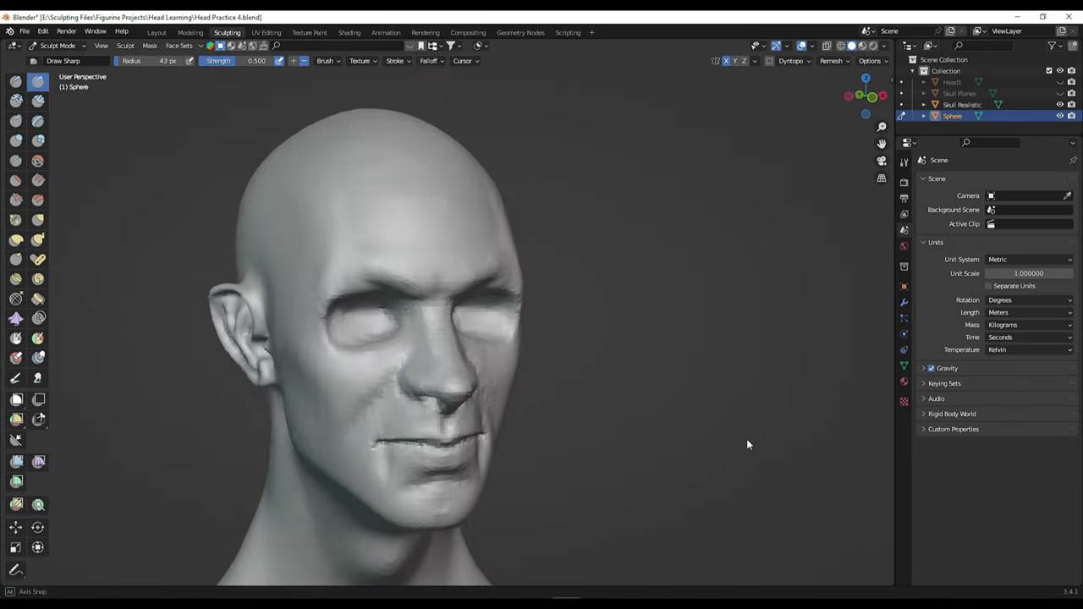
{"action": "mouse_move", "coordinate": [746, 438]}
{"action": "middle_mouse_down"}
{"action": "mouse_move", "coordinate": [724, 438]}
{"action": "mouse_move", "coordinate": [495, 274]}
{"action": "middle_mouse_up"}
{"action": "scroll", "coordinate": [620, 351], "scroll_direction": "up", "scroll_amount": 5}
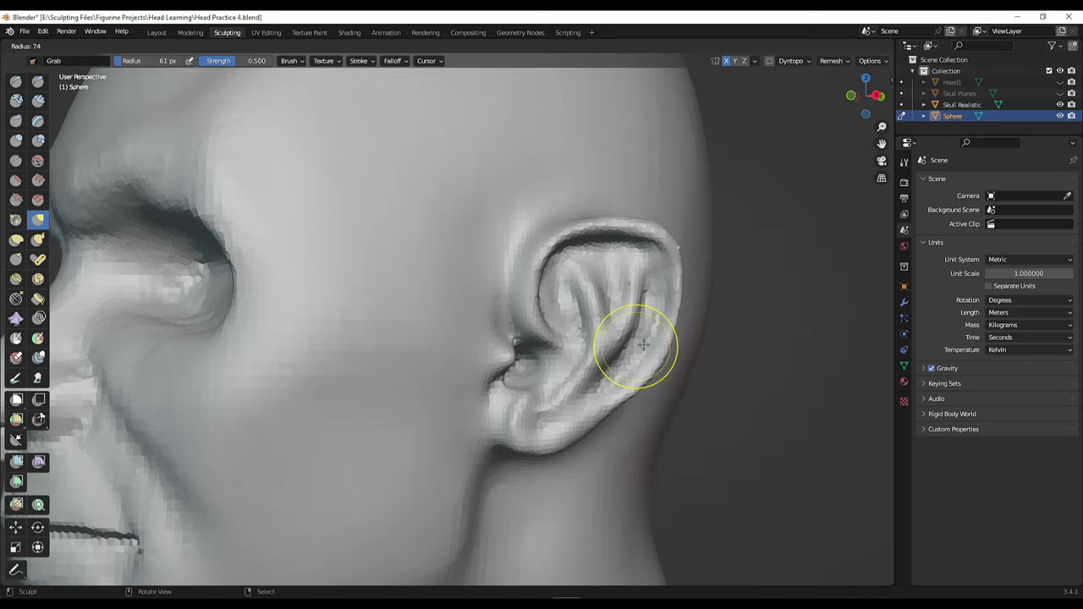
Orbit from the ear round to the front of the face to view the mouth and chin.
{"action": "middle_click_drag", "start_coordinate": [594, 315], "coordinate": [597, 354]}
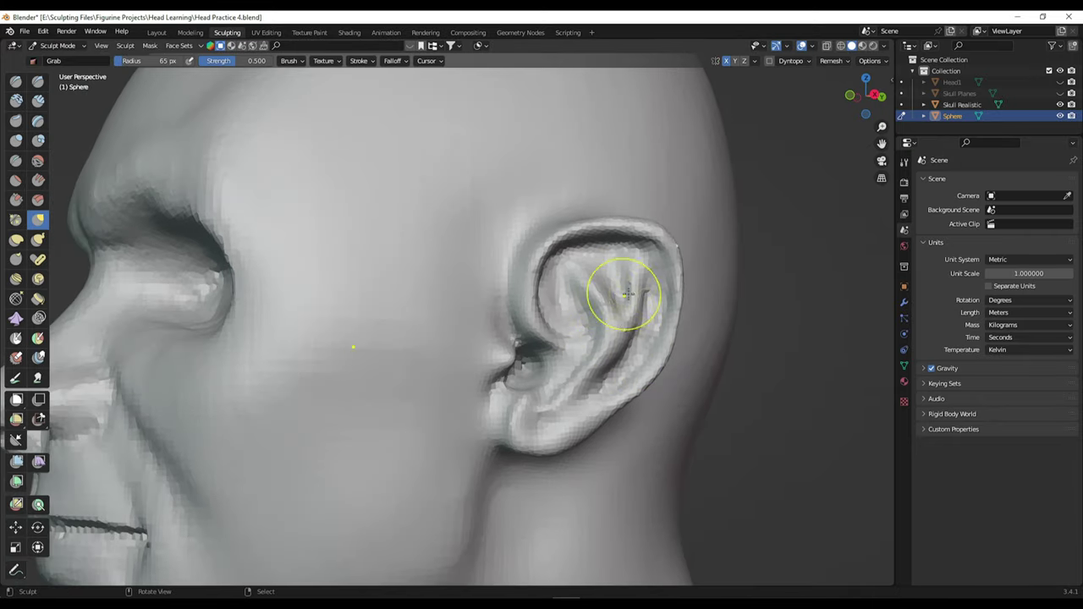
{"action": "middle_click_drag", "start_coordinate": [626, 294], "coordinate": [609, 390]}
{"action": "scroll", "coordinate": [633, 425], "scroll_direction": "down", "scroll_amount": 3}
{"action": "mouse_move", "coordinate": [633, 425]}
{"action": "middle_mouse_down"}
{"action": "mouse_move", "coordinate": [676, 430]}
{"action": "mouse_move", "coordinate": [647, 439]}
{"action": "mouse_move", "coordinate": [699, 404]}
{"action": "middle_mouse_up"}
{"action": "scroll", "coordinate": [643, 449], "scroll_direction": "up", "scroll_amount": 2}
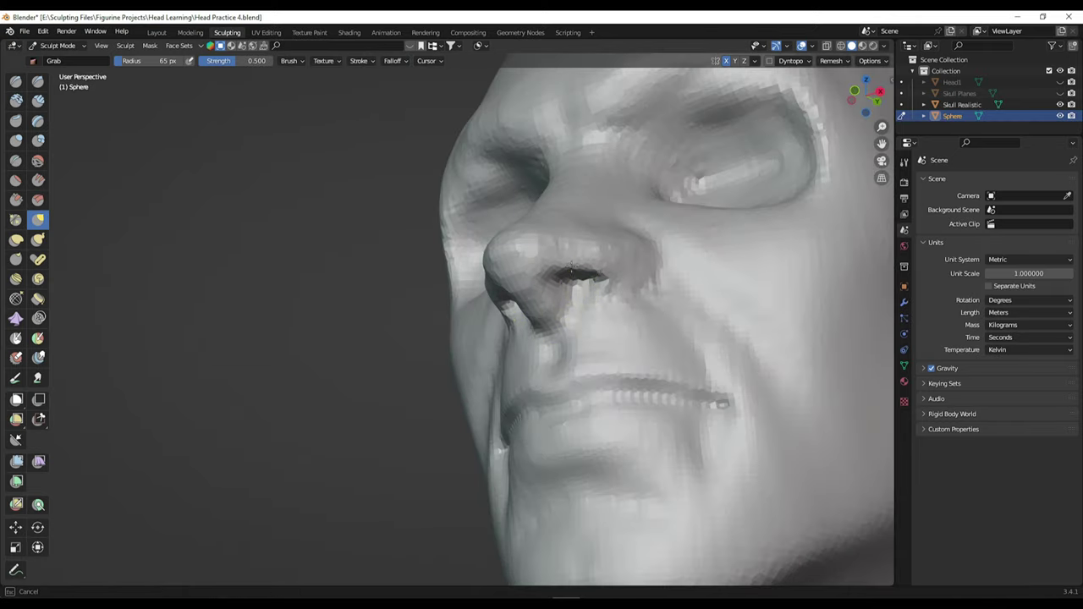
Resize the brush and push in the eye sockets, orbiting around the face and ear.
{"action": "mouse_move", "coordinate": [542, 360]}
{"action": "middle_mouse_down"}
{"action": "mouse_move", "coordinate": [677, 234]}
{"action": "mouse_move", "coordinate": [629, 283]}
{"action": "mouse_move", "coordinate": [727, 420]}
{"action": "mouse_move", "coordinate": [736, 399]}
{"action": "mouse_move", "coordinate": [742, 411]}
{"action": "mouse_move", "coordinate": [613, 400]}
{"action": "mouse_move", "coordinate": [648, 435]}
{"action": "mouse_move", "coordinate": [730, 452]}
{"action": "mouse_move", "coordinate": [706, 454]}
{"action": "mouse_move", "coordinate": [640, 356]}
{"action": "mouse_move", "coordinate": [675, 386]}
{"action": "mouse_move", "coordinate": [758, 281]}
{"action": "middle_mouse_up"}
{"action": "scroll", "coordinate": [628, 283], "scroll_direction": "down", "scroll_amount": 4}
{"action": "scroll", "coordinate": [727, 420], "scroll_direction": "up", "scroll_amount": 3}
{"action": "key", "text": "f"}
{"action": "mouse_move", "coordinate": [640, 379]}
{"action": "middle_mouse_down"}
{"action": "mouse_move", "coordinate": [648, 411]}
{"action": "mouse_move", "coordinate": [757, 356]}
{"action": "mouse_move", "coordinate": [546, 395]}
{"action": "mouse_move", "coordinate": [657, 399]}
{"action": "mouse_move", "coordinate": [586, 388]}
{"action": "mouse_move", "coordinate": [611, 311]}
{"action": "middle_mouse_up"}
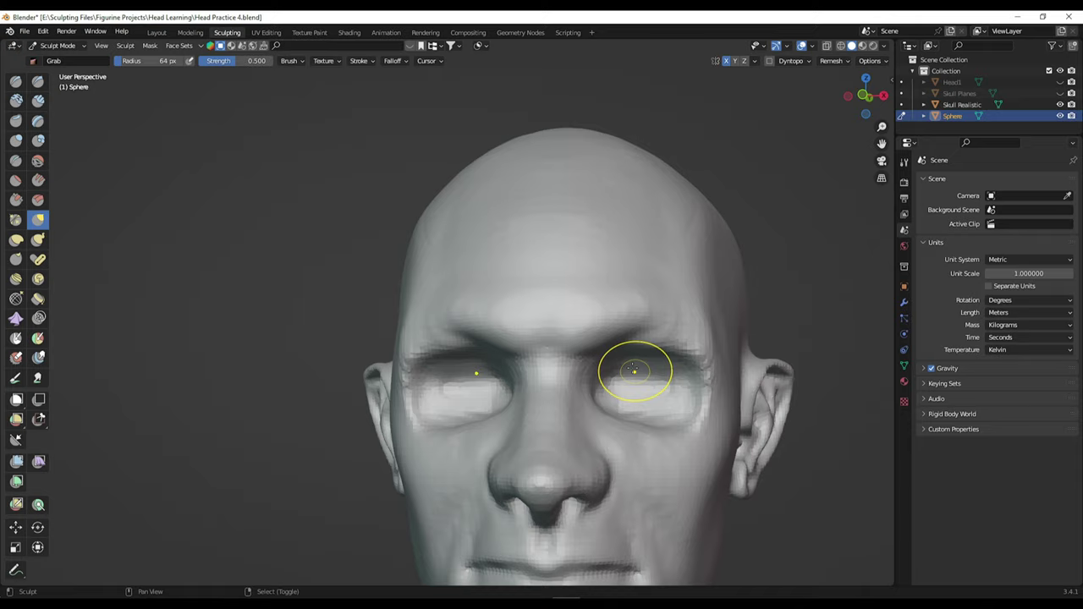
{"action": "middle_click_drag", "start_coordinate": [634, 370], "coordinate": [705, 367]}
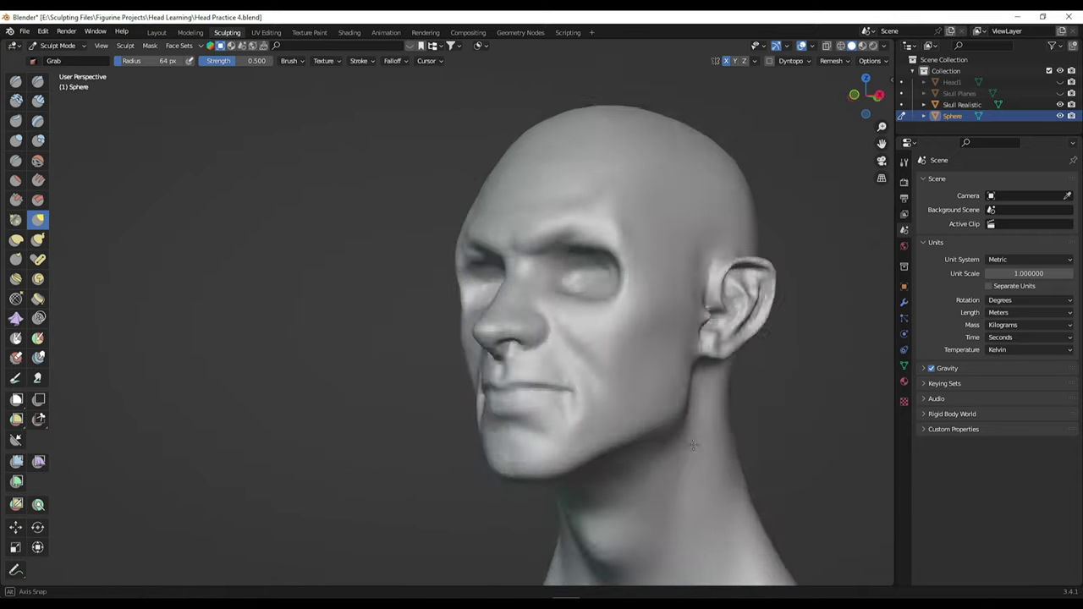
{"action": "mouse_move", "coordinate": [659, 402]}
{"action": "middle_mouse_down"}
{"action": "mouse_move", "coordinate": [559, 452]}
{"action": "mouse_move", "coordinate": [695, 392]}
{"action": "middle_mouse_up"}
Carve and pull the jawline with Draw Sharp and Grab, checking it against the skull.
{"action": "key", "text": "x"}
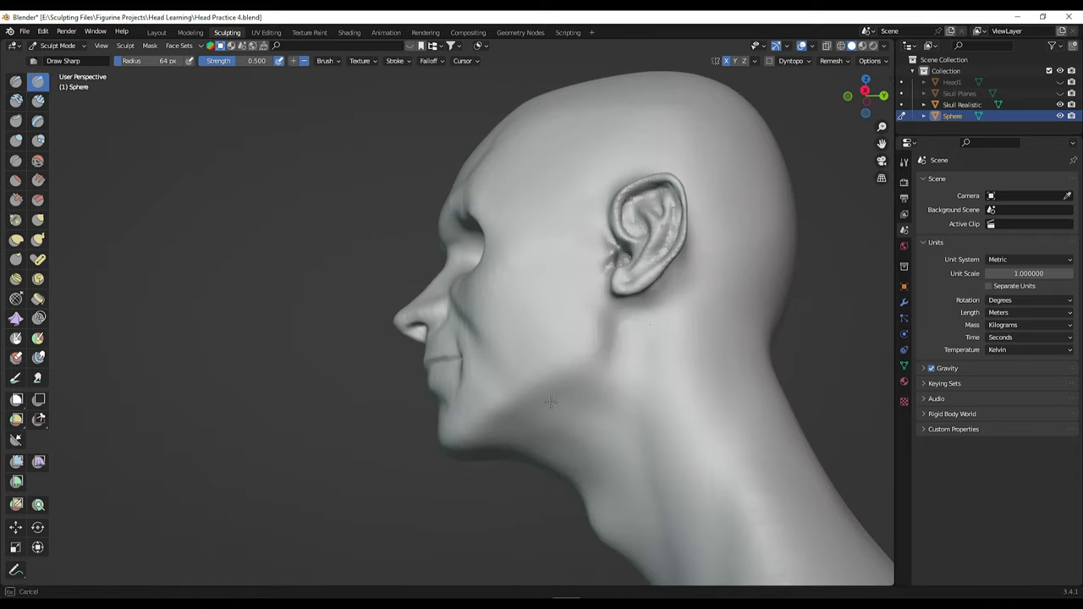
{"action": "mouse_move", "coordinate": [579, 387]}
{"action": "middle_mouse_down"}
{"action": "mouse_move", "coordinate": [459, 471]}
{"action": "mouse_move", "coordinate": [581, 386]}
{"action": "mouse_move", "coordinate": [628, 415]}
{"action": "mouse_move", "coordinate": [592, 408]}
{"action": "mouse_move", "coordinate": [523, 423]}
{"action": "mouse_move", "coordinate": [614, 397]}
{"action": "mouse_move", "coordinate": [590, 363]}
{"action": "mouse_move", "coordinate": [617, 381]}
{"action": "middle_mouse_up"}
{"action": "key", "text": "g"}
{"action": "left_click", "coordinate": [825, 50]}
{"action": "key", "text": "alt+z"}
Set a 48 px Draw Sharp brush and crease the jaw-to-neck line below the ear.
{"action": "key", "text": "x"}
{"action": "key", "text": "f"}
{"action": "left_click", "coordinate": [560, 408]}
{"action": "key", "text": "g"}
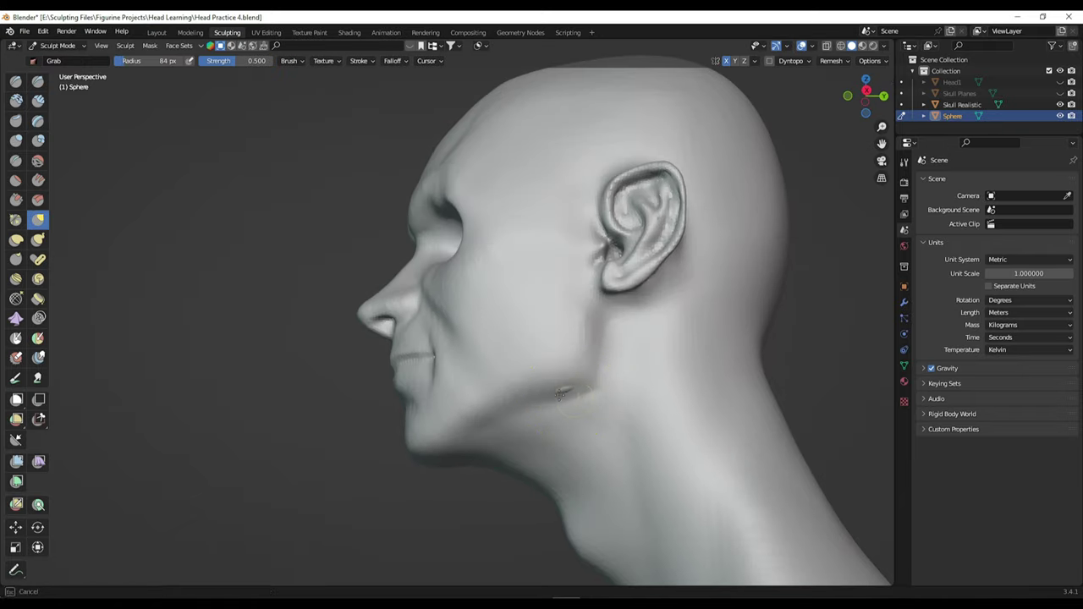
{"action": "middle_click_drag", "start_coordinate": [515, 420], "coordinate": [629, 427]}
{"action": "scroll", "coordinate": [554, 462], "scroll_direction": "up", "scroll_amount": 2}
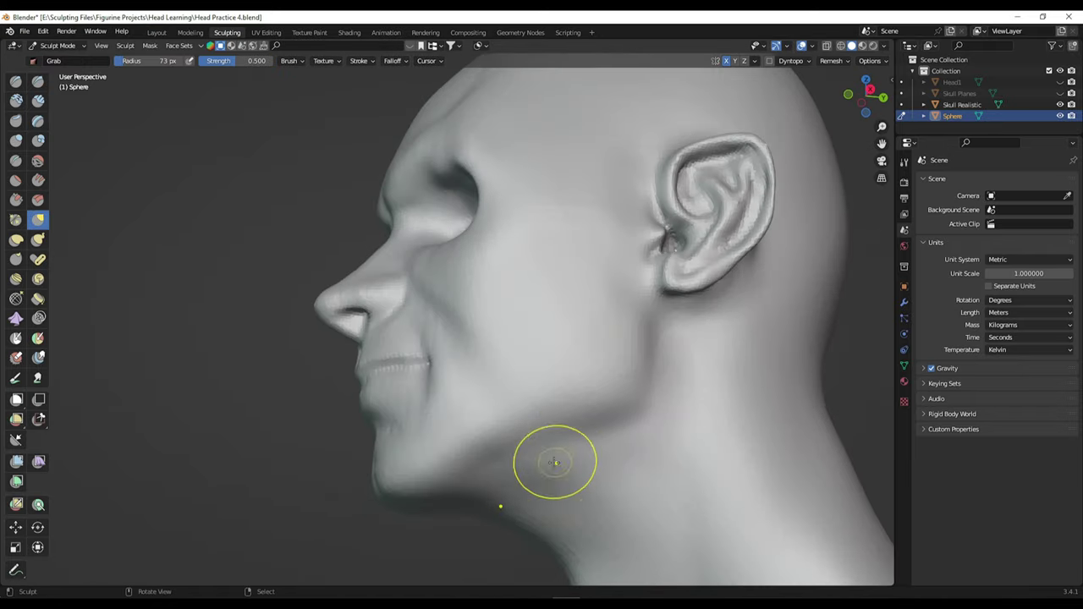
{"action": "scroll", "coordinate": [635, 416], "scroll_direction": "down", "scroll_amount": 3}
{"action": "mouse_move", "coordinate": [643, 403]}
{"action": "middle_mouse_down"}
{"action": "mouse_move", "coordinate": [615, 452]}
{"action": "mouse_move", "coordinate": [683, 454]}
{"action": "mouse_move", "coordinate": [434, 218]}
{"action": "mouse_move", "coordinate": [436, 236]}
{"action": "middle_mouse_up"}
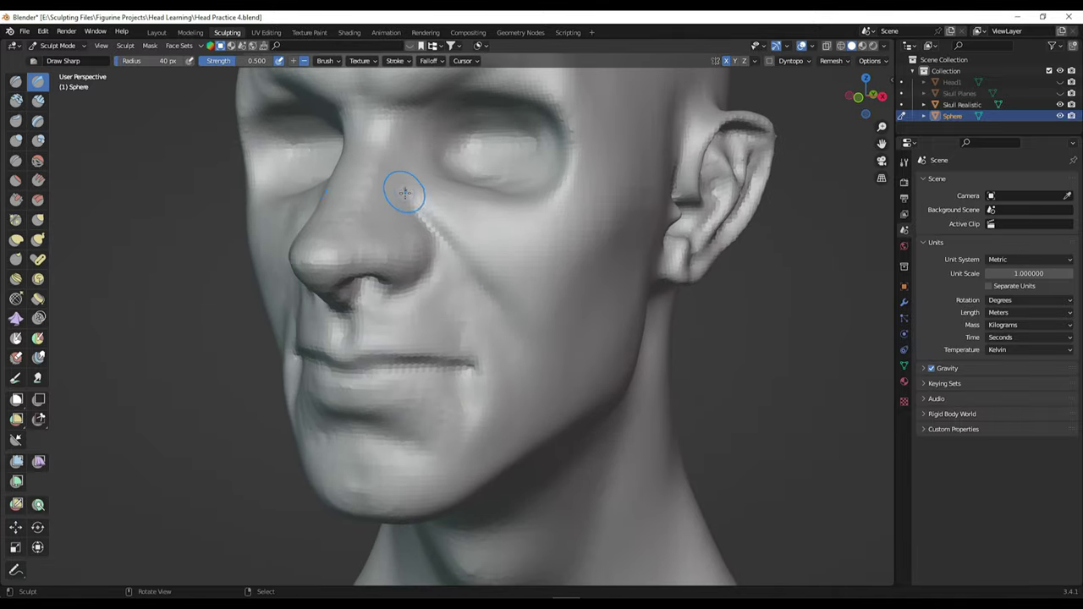
Build up the nasolabial folds beside the mouth with Clay Strips.
{"action": "mouse_move", "coordinate": [404, 192]}
{"action": "middle_mouse_down"}
{"action": "mouse_move", "coordinate": [600, 374]}
{"action": "mouse_move", "coordinate": [676, 412]}
{"action": "mouse_move", "coordinate": [490, 312]}
{"action": "middle_mouse_up"}
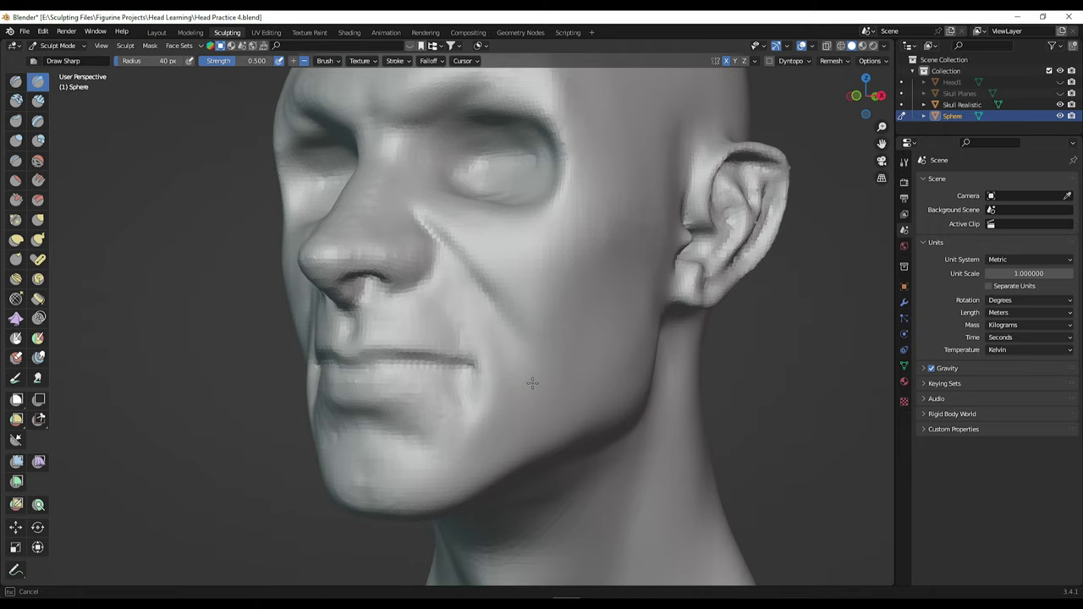
{"action": "mouse_move", "coordinate": [532, 383]}
{"action": "middle_mouse_down"}
{"action": "mouse_move", "coordinate": [669, 452]}
{"action": "mouse_move", "coordinate": [520, 394]}
{"action": "middle_mouse_up"}
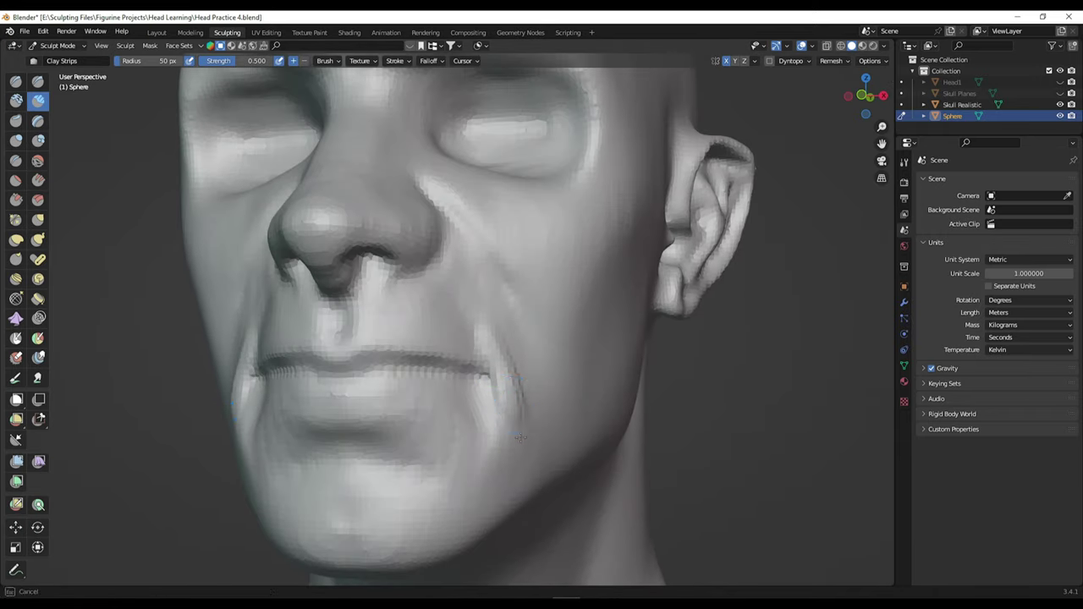
{"action": "key", "text": "c"}
{"action": "mouse_move", "coordinate": [496, 395]}
{"action": "middle_mouse_down"}
{"action": "mouse_move", "coordinate": [516, 371]}
{"action": "mouse_move", "coordinate": [490, 326]}
{"action": "mouse_move", "coordinate": [592, 364]}
{"action": "mouse_move", "coordinate": [508, 393]}
{"action": "mouse_move", "coordinate": [621, 447]}
{"action": "mouse_move", "coordinate": [519, 423]}
{"action": "mouse_move", "coordinate": [634, 467]}
{"action": "middle_mouse_up"}
{"action": "scroll", "coordinate": [519, 423], "scroll_direction": "down", "scroll_amount": 3}
{"action": "scroll", "coordinate": [634, 467], "scroll_direction": "up", "scroll_amount": 4}
Carve a sharper lip line and a philtrum groove with Draw Sharp.
{"action": "key", "text": "x"}
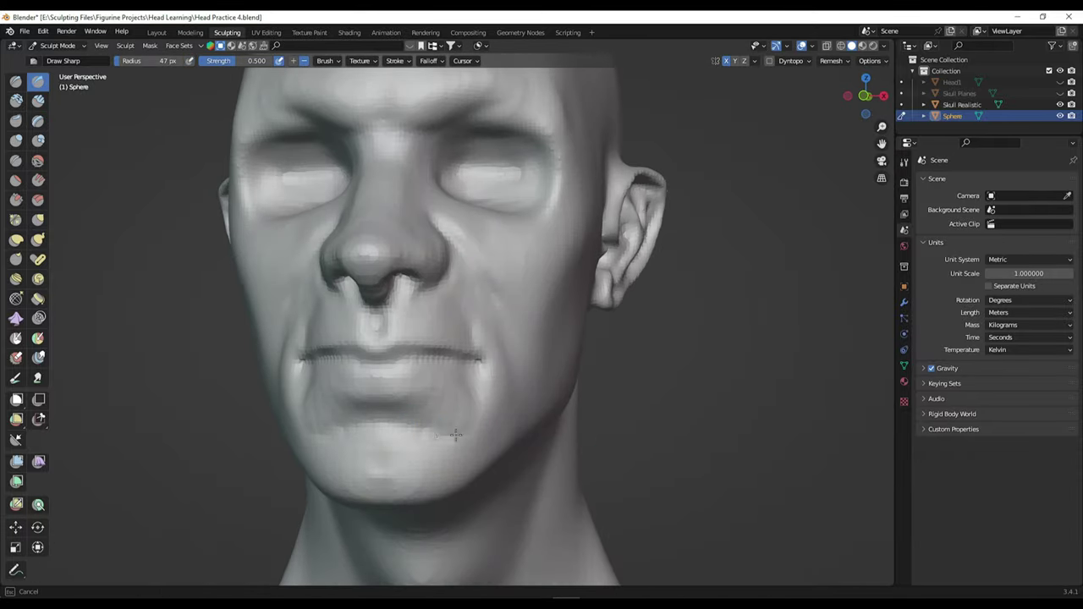
{"action": "mouse_move", "coordinate": [455, 435]}
{"action": "middle_mouse_down"}
{"action": "mouse_move", "coordinate": [471, 446]}
{"action": "mouse_move", "coordinate": [454, 420]}
{"action": "middle_mouse_up"}
{"action": "mouse_move", "coordinate": [433, 387]}
{"action": "middle_mouse_down"}
{"action": "mouse_move", "coordinate": [451, 406]}
{"action": "mouse_move", "coordinate": [336, 358]}
{"action": "mouse_move", "coordinate": [416, 358]}
{"action": "mouse_move", "coordinate": [582, 434]}
{"action": "mouse_move", "coordinate": [474, 390]}
{"action": "mouse_move", "coordinate": [503, 350]}
{"action": "mouse_move", "coordinate": [554, 402]}
{"action": "middle_mouse_up"}
{"action": "scroll", "coordinate": [474, 389], "scroll_direction": "up", "scroll_amount": 4}
{"action": "scroll", "coordinate": [428, 370], "scroll_direction": "up", "scroll_amount": 3}
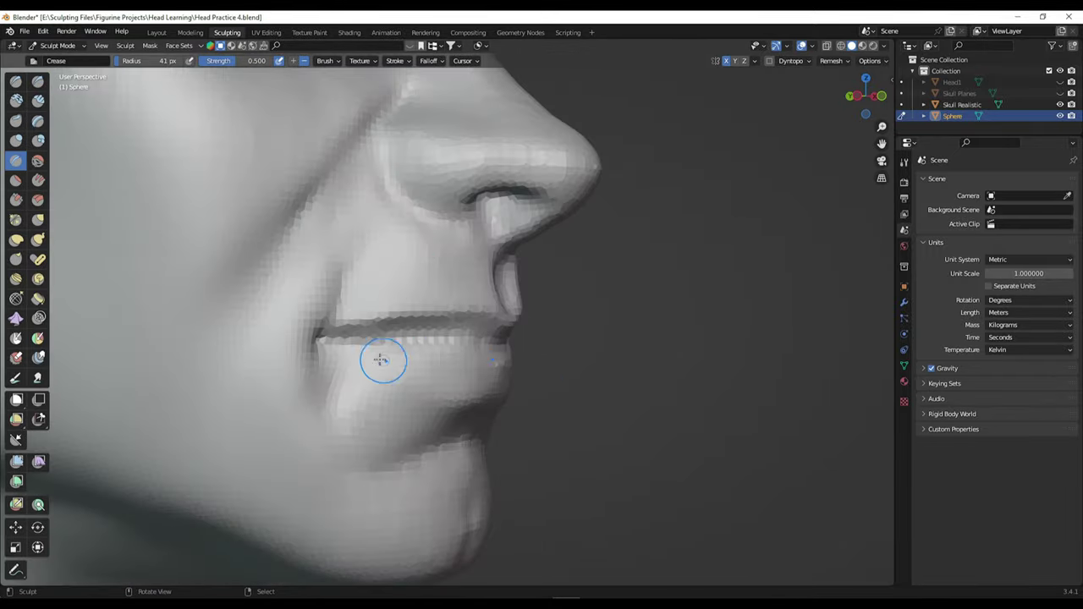
Pinch and pull the upper lip and philtrum into a fuller shape.
{"action": "mouse_move", "coordinate": [383, 361]}
{"action": "middle_mouse_down"}
{"action": "mouse_move", "coordinate": [434, 341]}
{"action": "mouse_move", "coordinate": [448, 363]}
{"action": "mouse_move", "coordinate": [436, 387]}
{"action": "middle_mouse_up"}
{"action": "key", "text": "p"}
{"action": "middle_click_drag", "start_coordinate": [427, 338], "coordinate": [639, 376]}
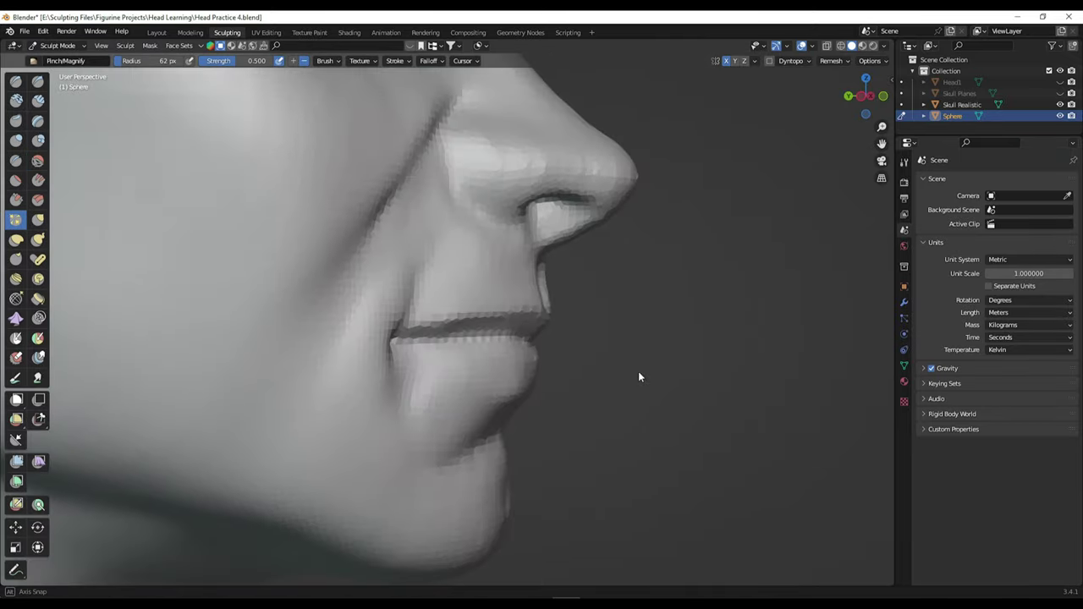
{"action": "mouse_move", "coordinate": [534, 350]}
{"action": "middle_mouse_down"}
{"action": "mouse_move", "coordinate": [599, 374]}
{"action": "mouse_move", "coordinate": [546, 338]}
{"action": "mouse_move", "coordinate": [567, 359]}
{"action": "mouse_move", "coordinate": [626, 340]}
{"action": "mouse_move", "coordinate": [671, 398]}
{"action": "mouse_move", "coordinate": [704, 404]}
{"action": "middle_mouse_up"}
{"action": "scroll", "coordinate": [626, 341], "scroll_direction": "down", "scroll_amount": 8}
Save the sculpt and inspect the head from all sides with the skull showing through.
{"action": "key", "text": "ctrl+s"}
{"action": "scroll", "coordinate": [513, 441], "scroll_direction": "up", "scroll_amount": 5}
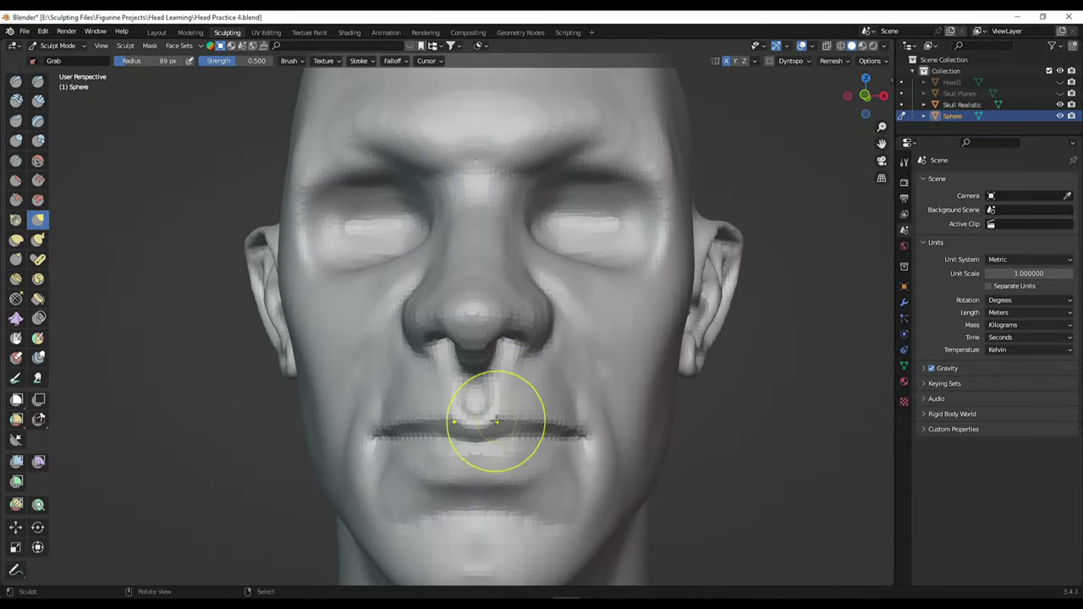
{"action": "scroll", "coordinate": [485, 385], "scroll_direction": "down", "scroll_amount": 3}
{"action": "scroll", "coordinate": [641, 445], "scroll_direction": "down", "scroll_amount": 3}
{"action": "mouse_move", "coordinate": [641, 445]}
{"action": "middle_mouse_down"}
{"action": "mouse_move", "coordinate": [616, 381]}
{"action": "mouse_move", "coordinate": [522, 379]}
{"action": "middle_mouse_up"}
{"action": "scroll", "coordinate": [615, 381], "scroll_direction": "up", "scroll_amount": 6}
{"action": "middle_click_drag", "start_coordinate": [563, 319], "coordinate": [611, 374]}
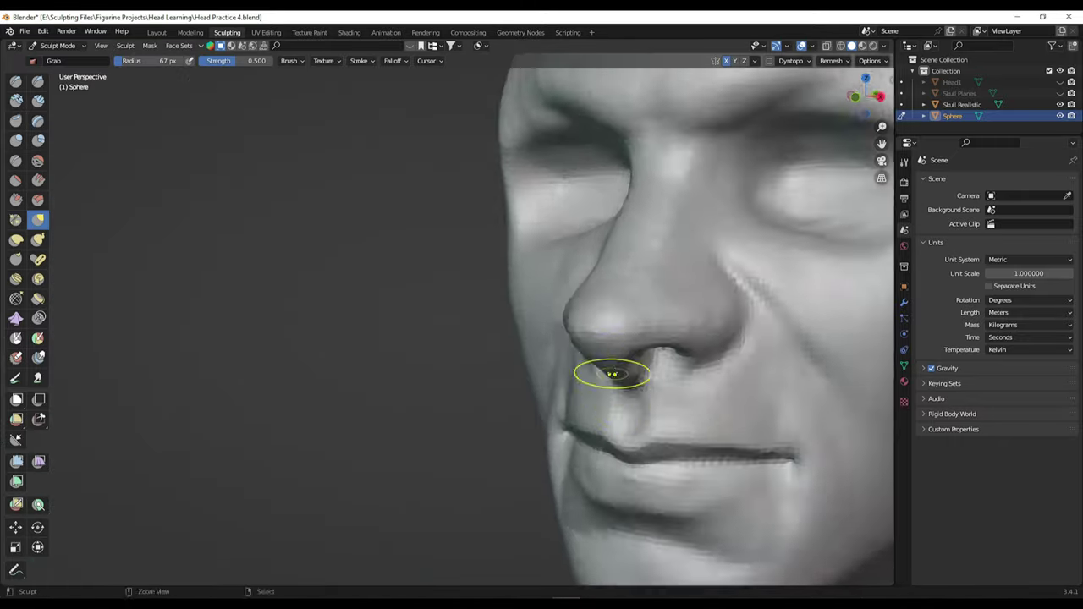
{"action": "scroll", "coordinate": [612, 375], "scroll_direction": "down", "scroll_amount": 5}
{"action": "middle_click_drag", "start_coordinate": [677, 415], "coordinate": [772, 433]}
{"action": "left_click_drag", "start_coordinate": [865, 95], "coordinate": [871, 81]}
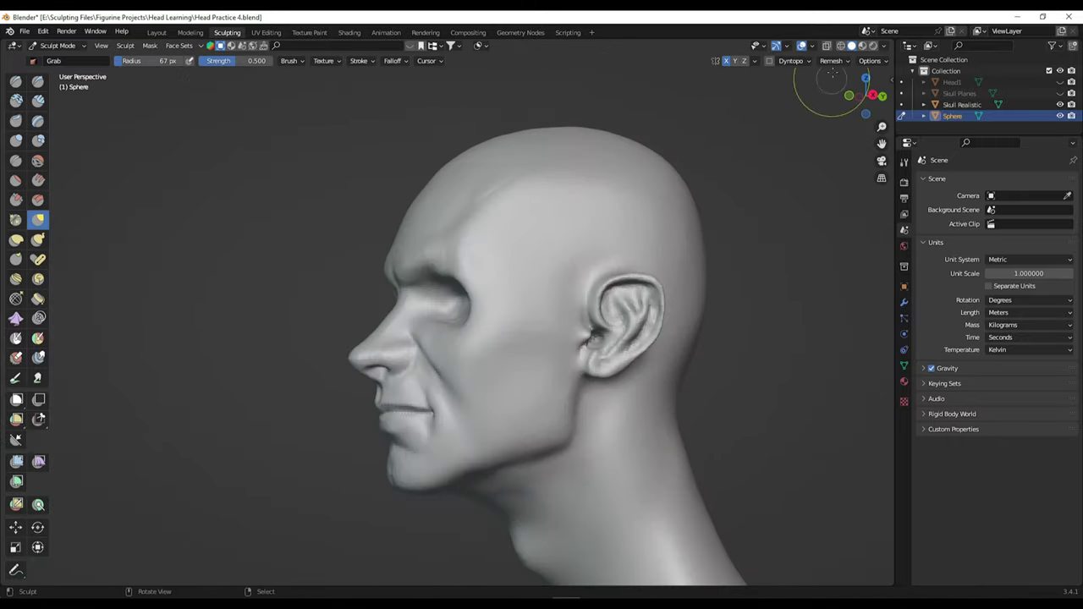
{"action": "mouse_move", "coordinate": [593, 380]}
{"action": "middle_mouse_down"}
{"action": "mouse_move", "coordinate": [671, 471]}
{"action": "mouse_move", "coordinate": [580, 430]}
{"action": "middle_mouse_up"}
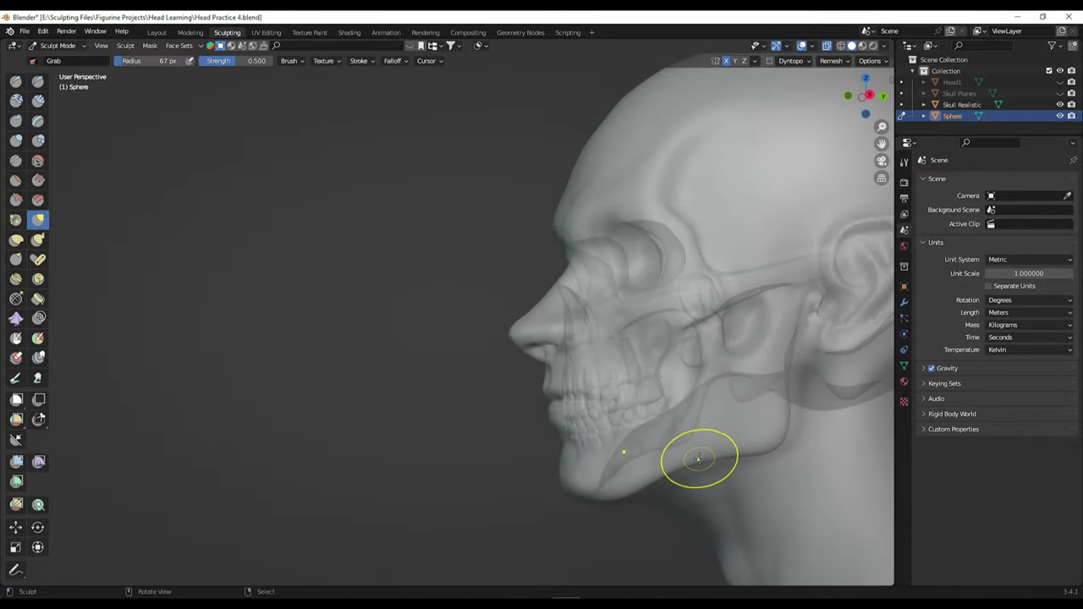
Turn X-ray off so the head is solid again, then save Head Practice 4.blend.
{"action": "mouse_move", "coordinate": [699, 458]}
{"action": "middle_mouse_down"}
{"action": "mouse_move", "coordinate": [736, 444]}
{"action": "mouse_move", "coordinate": [658, 454]}
{"action": "middle_mouse_up"}
{"action": "scroll", "coordinate": [752, 437], "scroll_direction": "down", "scroll_amount": 3}
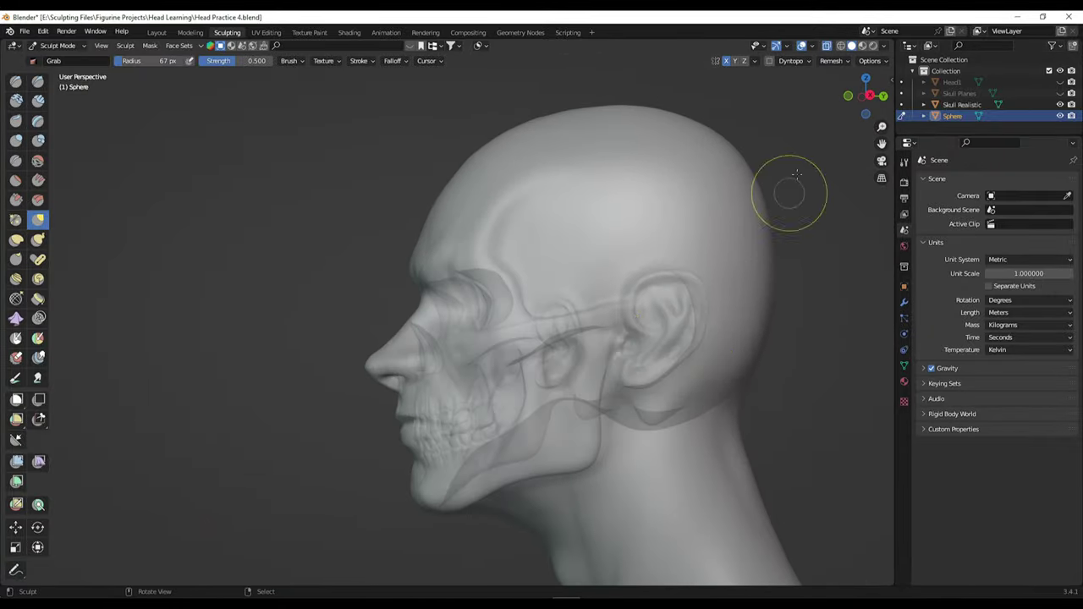
{"action": "middle_click_drag", "start_coordinate": [773, 194], "coordinate": [728, 427]}
{"action": "key", "text": "alt+z"}
{"action": "key", "text": "ctrl+s"}
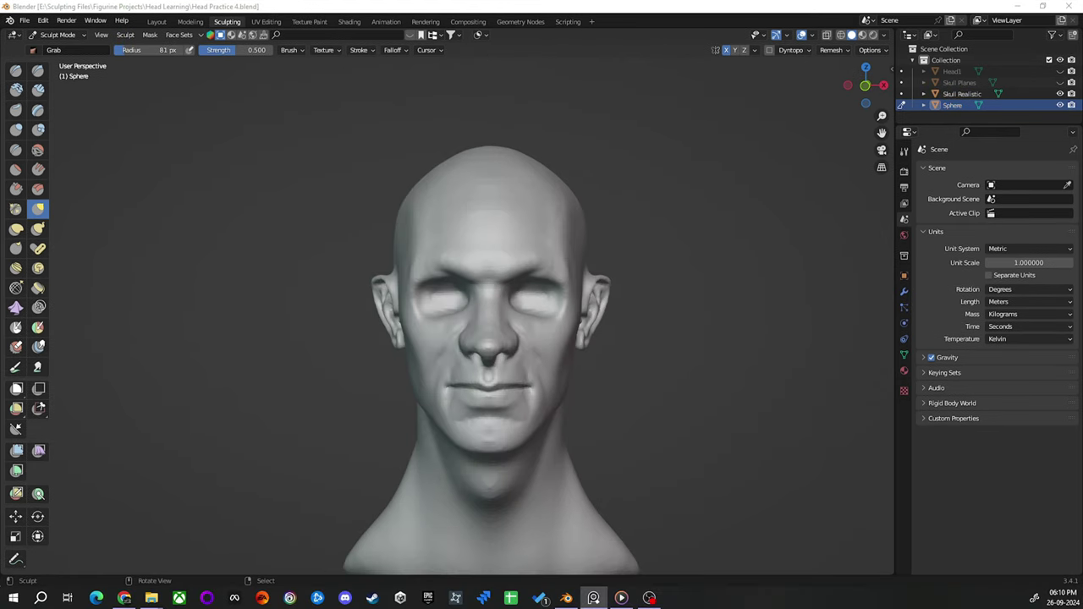
Enlarge the Grab brush and pull rounded shoulders out below the neck.
{"action": "middle_click_drag", "start_coordinate": [655, 439], "coordinate": [653, 404]}
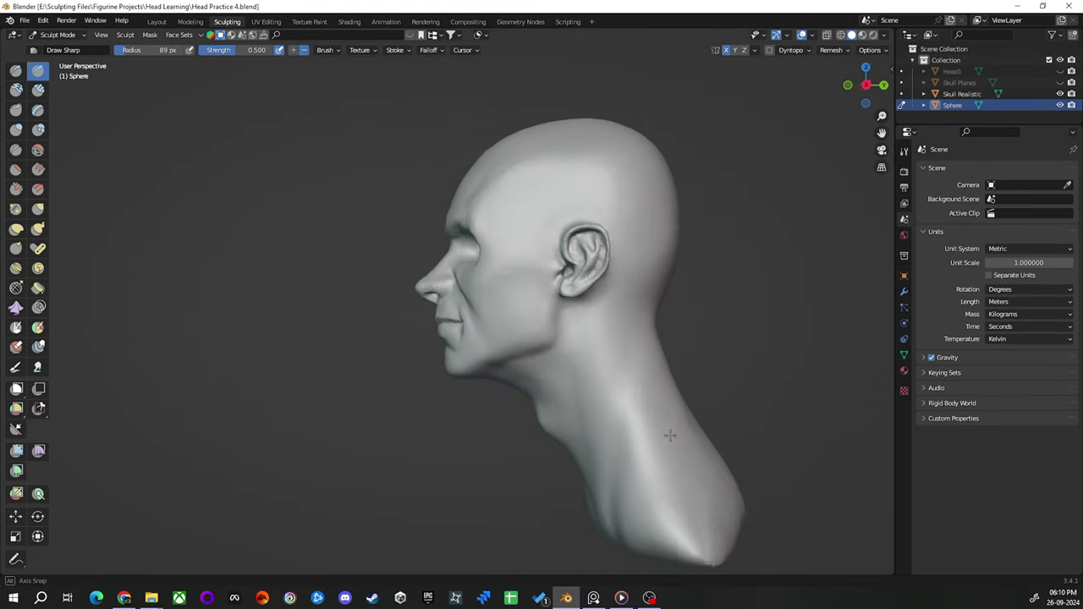
{"action": "key", "text": "f"}
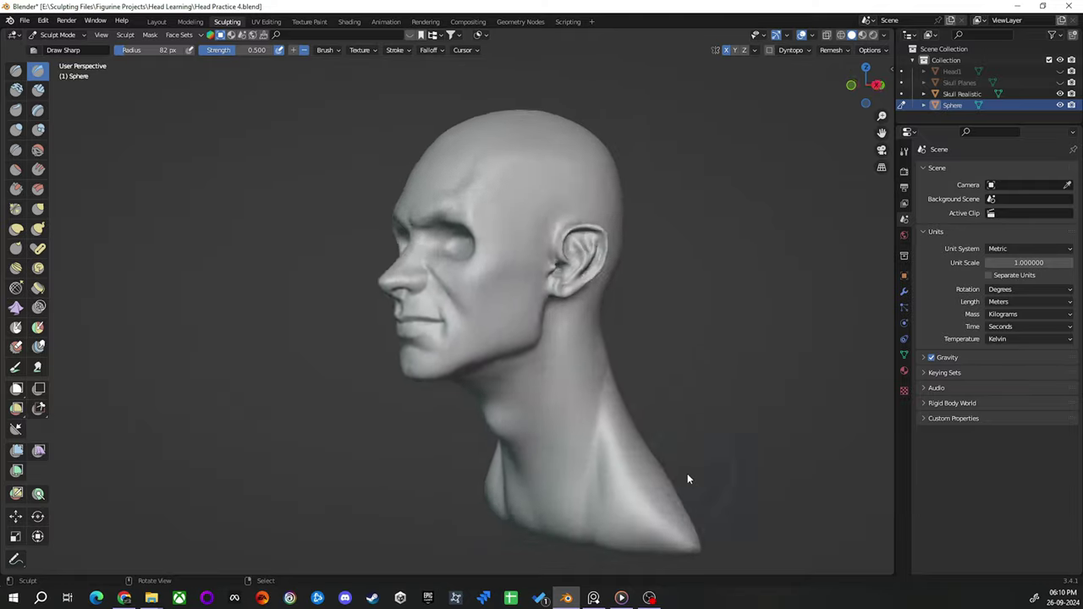
{"action": "mouse_move", "coordinate": [620, 347]}
{"action": "middle_mouse_down"}
{"action": "mouse_move", "coordinate": [635, 495]}
{"action": "mouse_move", "coordinate": [671, 515]}
{"action": "mouse_move", "coordinate": [651, 508]}
{"action": "mouse_move", "coordinate": [697, 487]}
{"action": "mouse_move", "coordinate": [626, 428]}
{"action": "mouse_move", "coordinate": [732, 468]}
{"action": "middle_mouse_up"}
{"action": "key", "text": "g"}
{"action": "key", "text": "f"}
{"action": "left_click", "coordinate": [602, 472]}
{"action": "mouse_move", "coordinate": [645, 469]}
{"action": "middle_mouse_down"}
{"action": "mouse_move", "coordinate": [665, 454]}
{"action": "mouse_move", "coordinate": [728, 455]}
{"action": "mouse_move", "coordinate": [599, 492]}
{"action": "middle_mouse_up"}
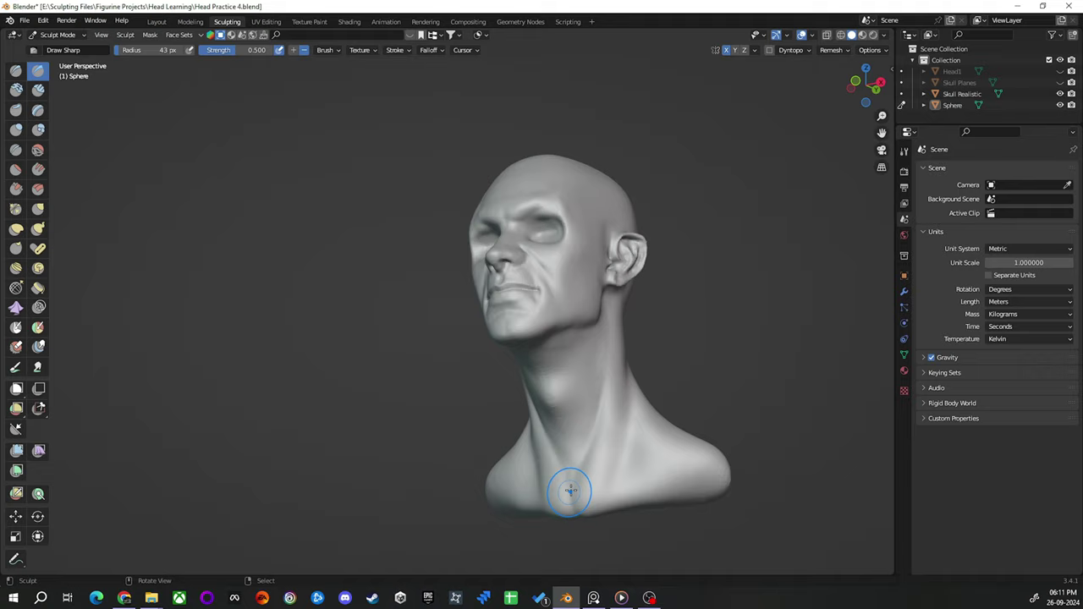
{"action": "middle_click_drag", "start_coordinate": [619, 408], "coordinate": [633, 429]}
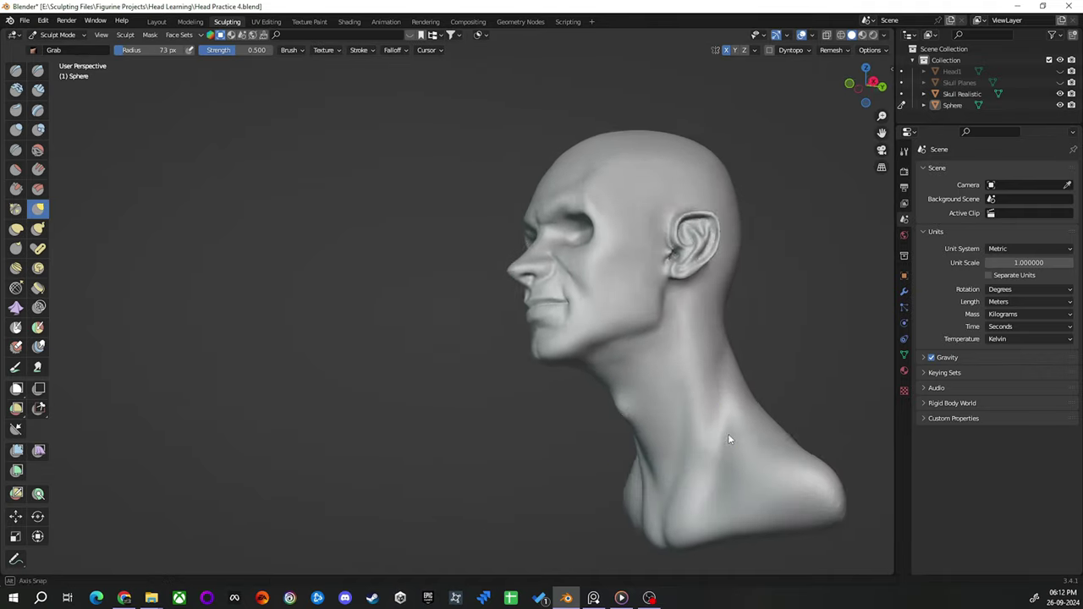
Refine the neck and throat with Draw Sharp and save Head Practice 4.blend.
{"action": "key", "text": "shift+x"}
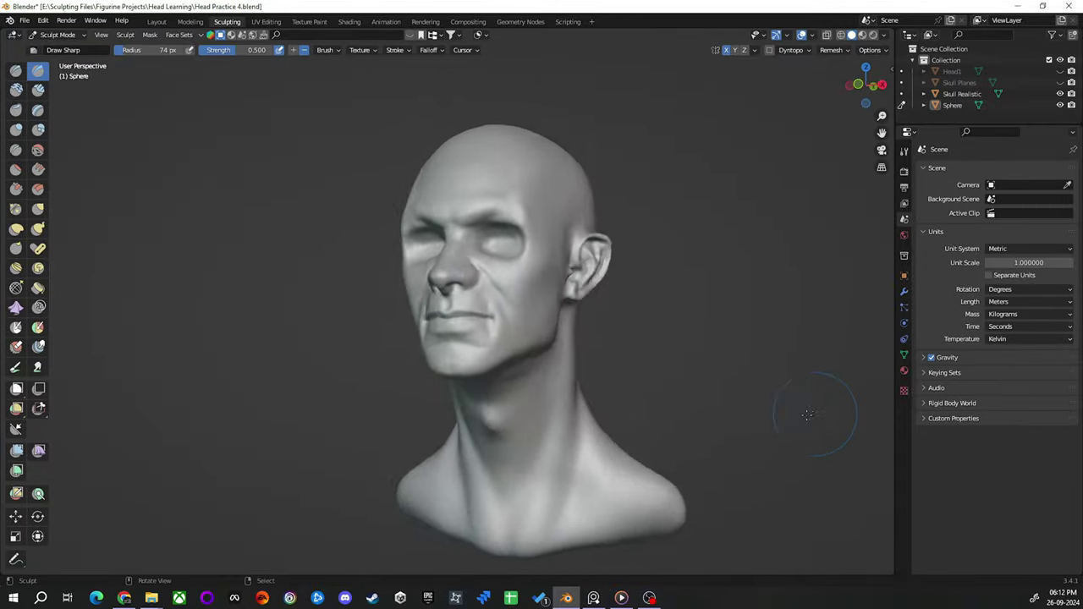
{"action": "key", "text": "ctrl+s"}
{"action": "scroll", "coordinate": [838, 415], "scroll_direction": "up", "scroll_amount": 2}
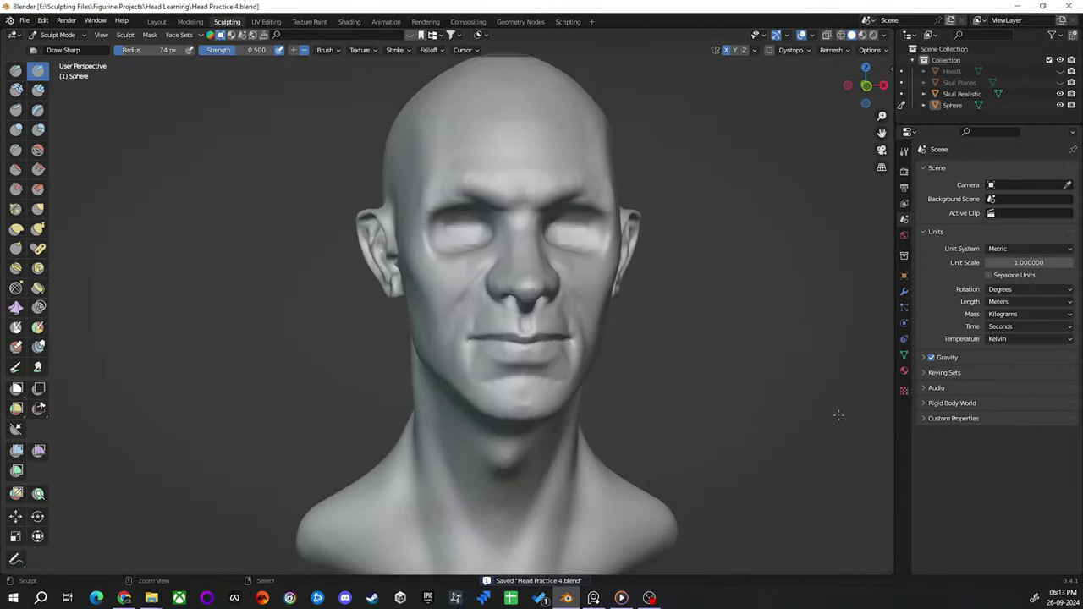